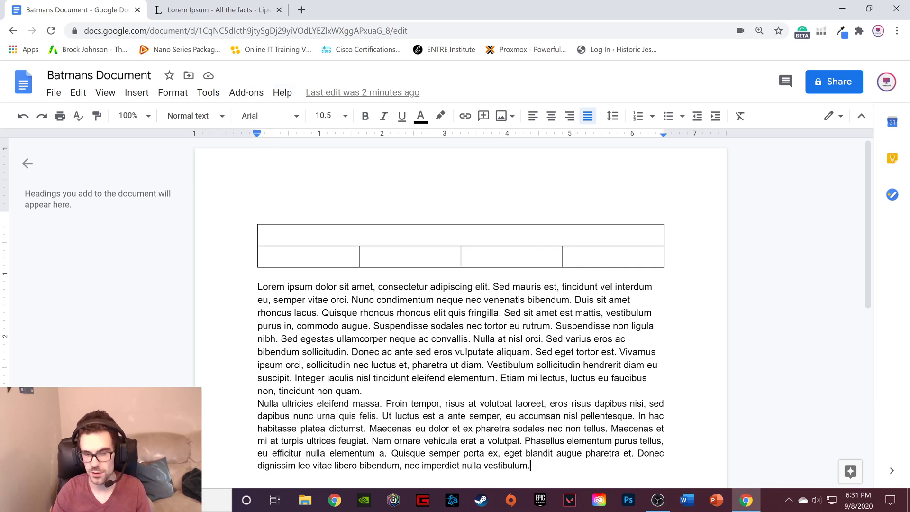
Step: Review the available text formatting options, including the size and capitalization choices
{"action": "left_click", "coordinate": [259, 217]}
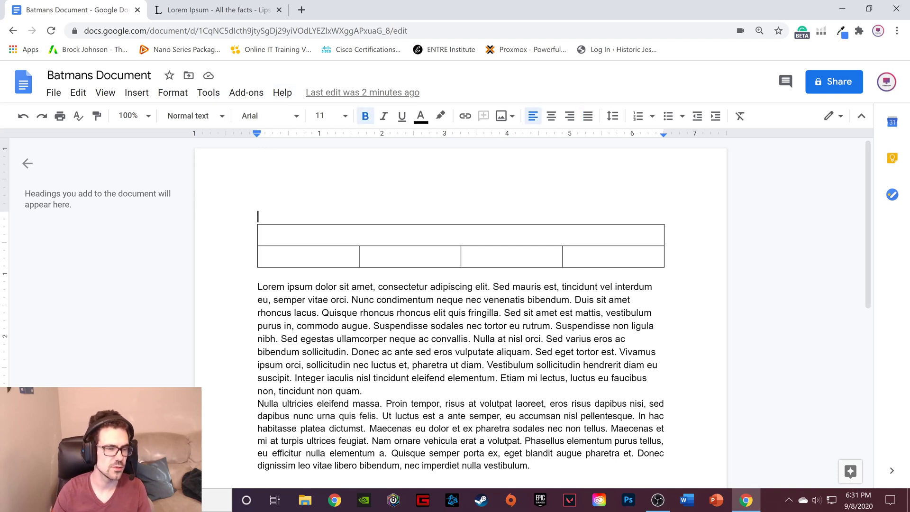
{"action": "left_click", "coordinate": [181, 97]}
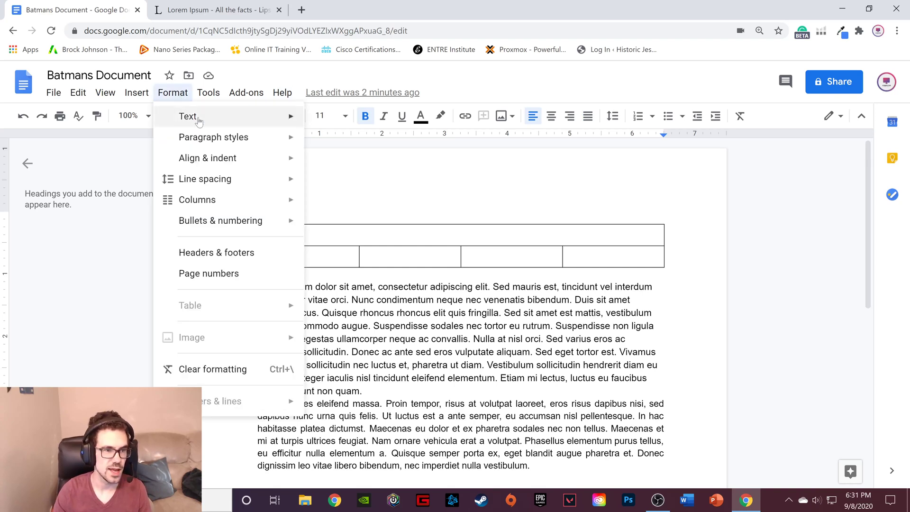
{"action": "mouse_move", "coordinate": [229, 122]}
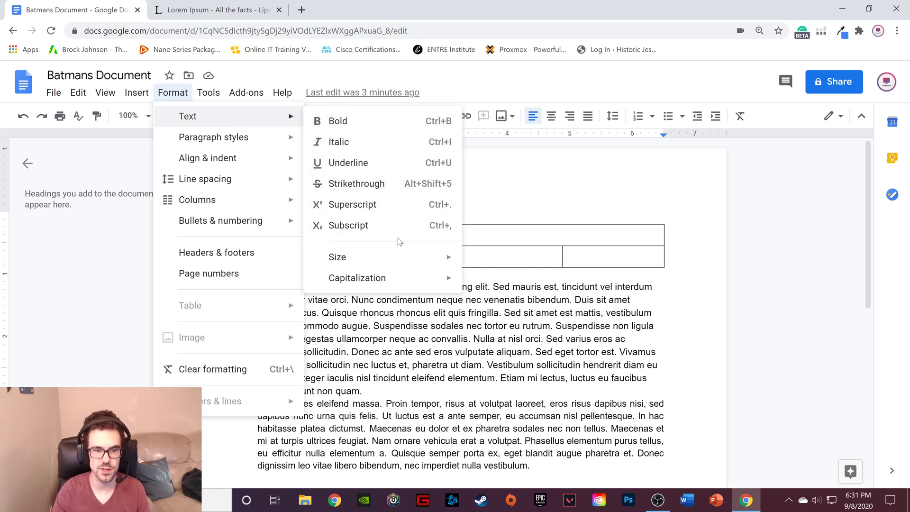
{"action": "mouse_move", "coordinate": [406, 264]}
{"action": "mouse_move", "coordinate": [410, 288]}
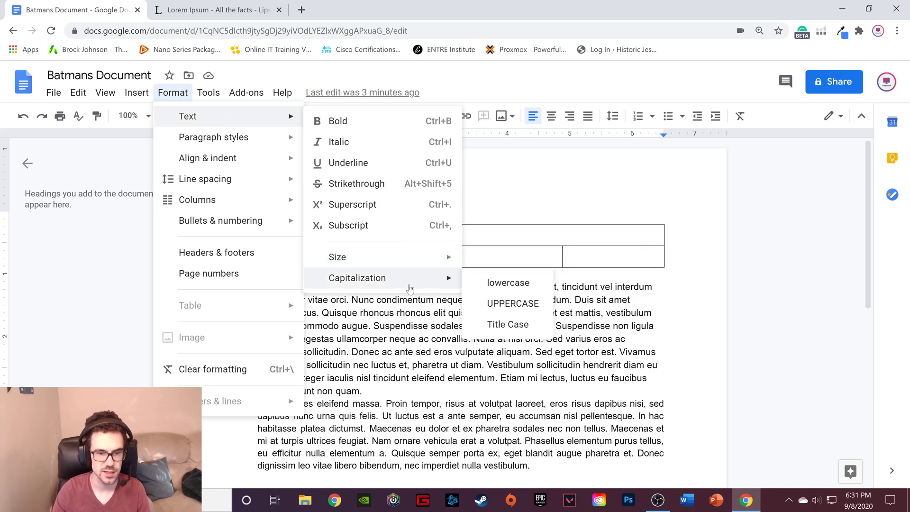
{"action": "left_click", "coordinate": [528, 325]}
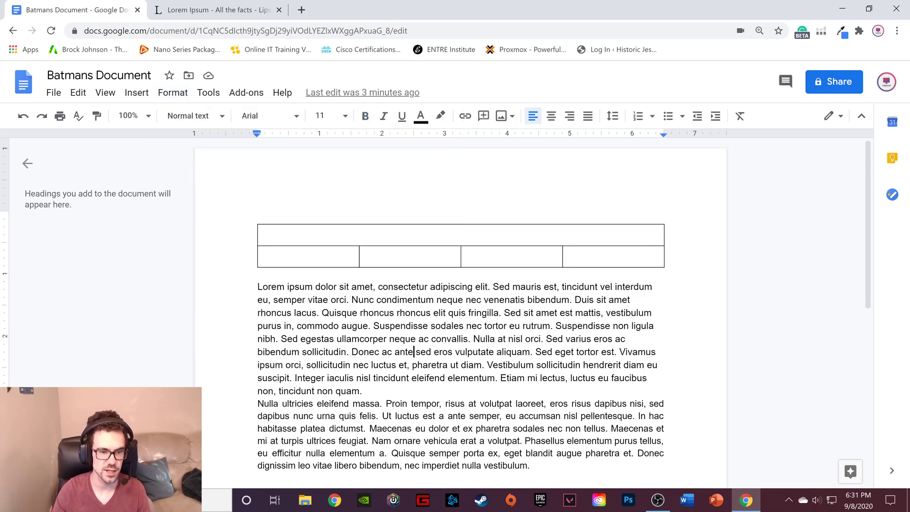
Step: Apply Title Case capitalization to the words "dolor sit amet, consectetur" in the first line of the Lorem ipsum paragraph
{"action": "left_click_drag", "start_coordinate": [305, 287], "coordinate": [428, 287]}
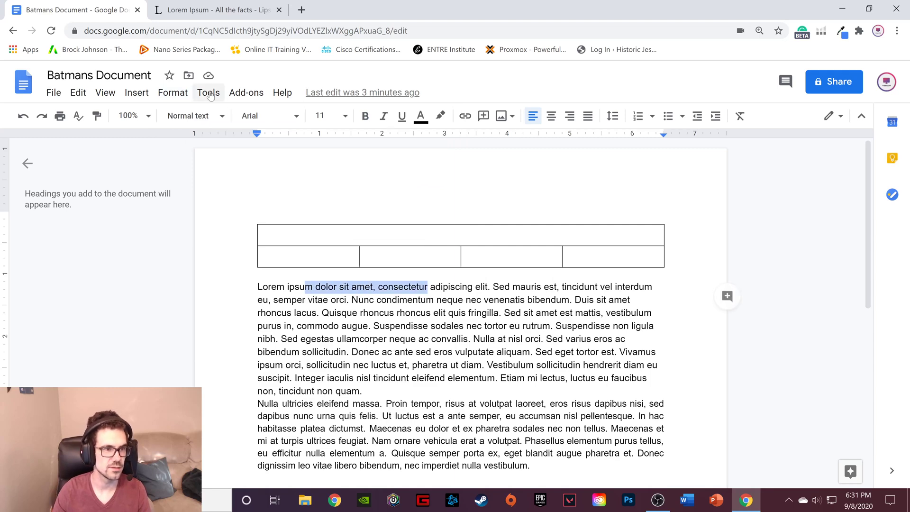
{"action": "left_click", "coordinate": [184, 93]}
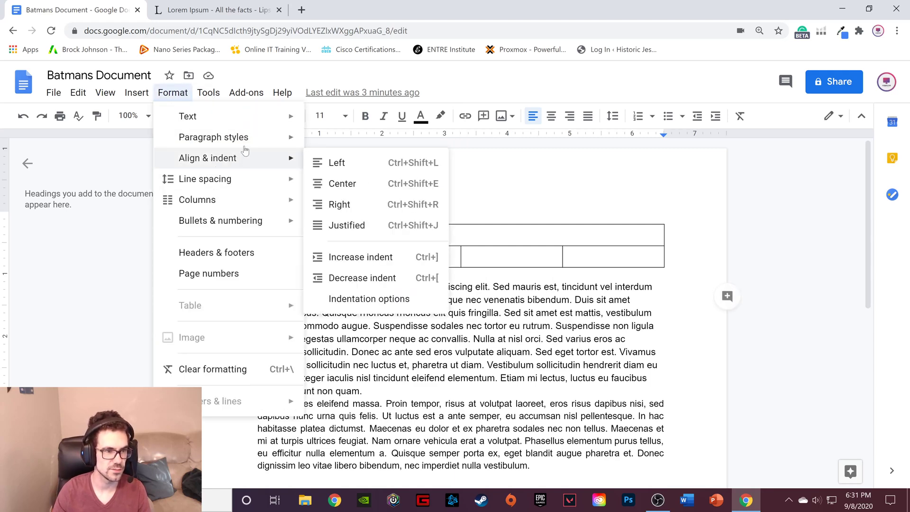
{"action": "mouse_move", "coordinate": [279, 123]}
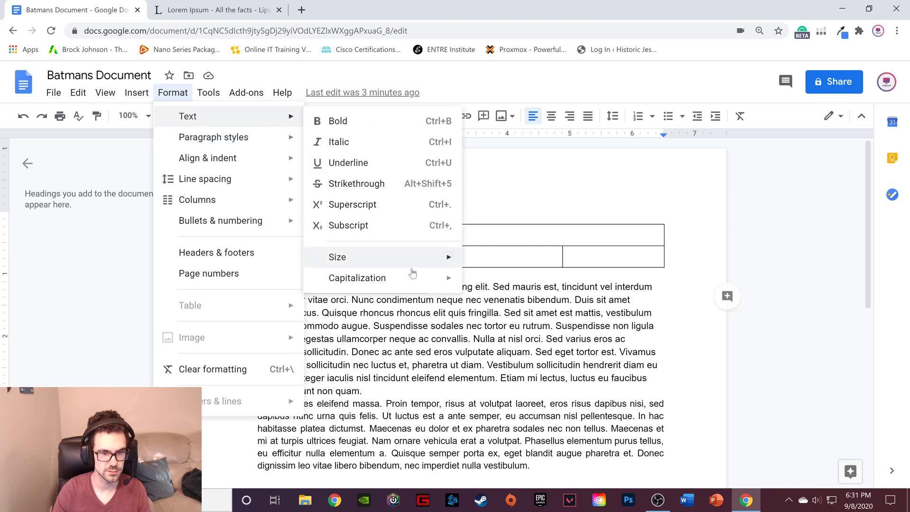
{"action": "mouse_move", "coordinate": [421, 279]}
{"action": "left_click", "coordinate": [508, 325]}
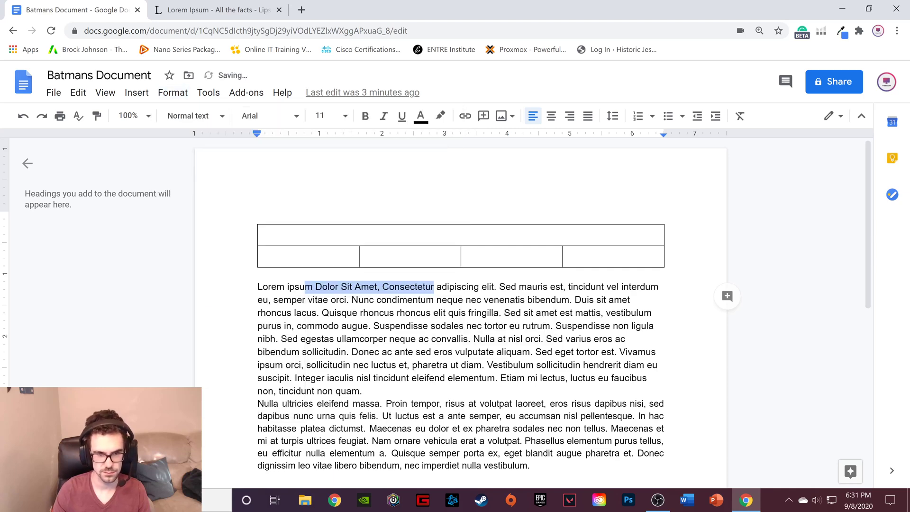
{"action": "left_click", "coordinate": [398, 300]}
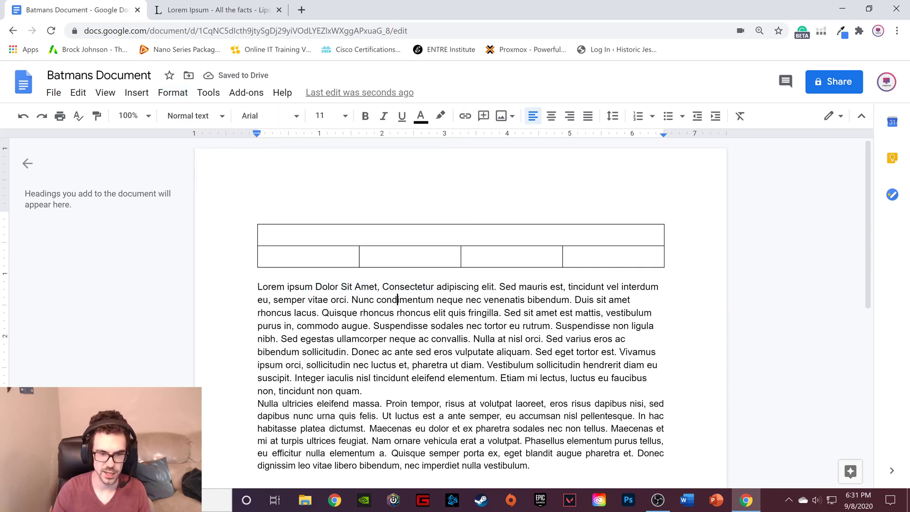
Step: Inspect the borders and shading settings of the Lorem ipsum paragraph and dismiss them
{"action": "left_click_drag", "start_coordinate": [313, 287], "coordinate": [382, 286]}
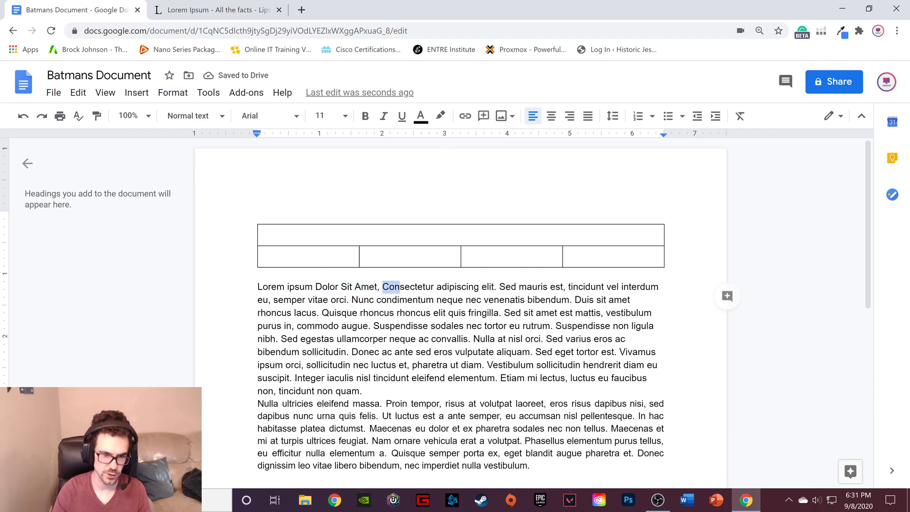
{"action": "left_click", "coordinate": [173, 92]}
{"action": "mouse_move", "coordinate": [239, 160]}
{"action": "mouse_move", "coordinate": [259, 138]}
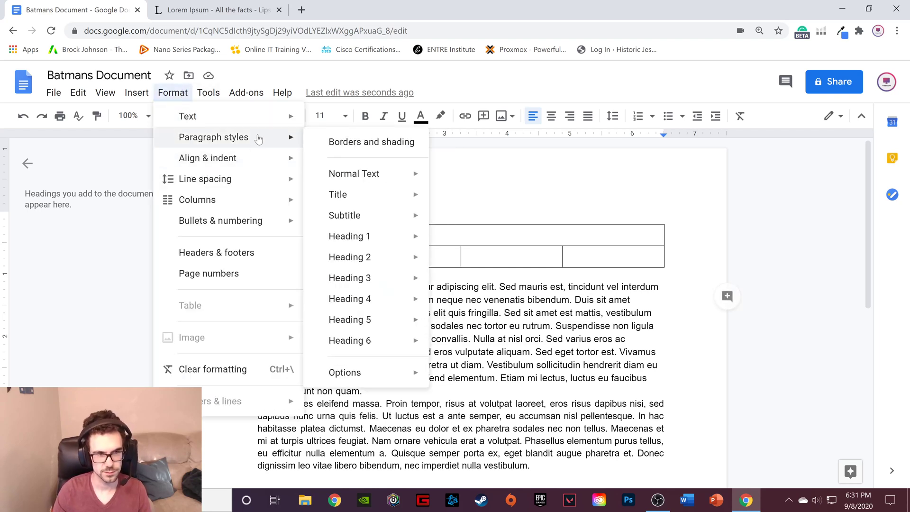
{"action": "left_click", "coordinate": [399, 148]}
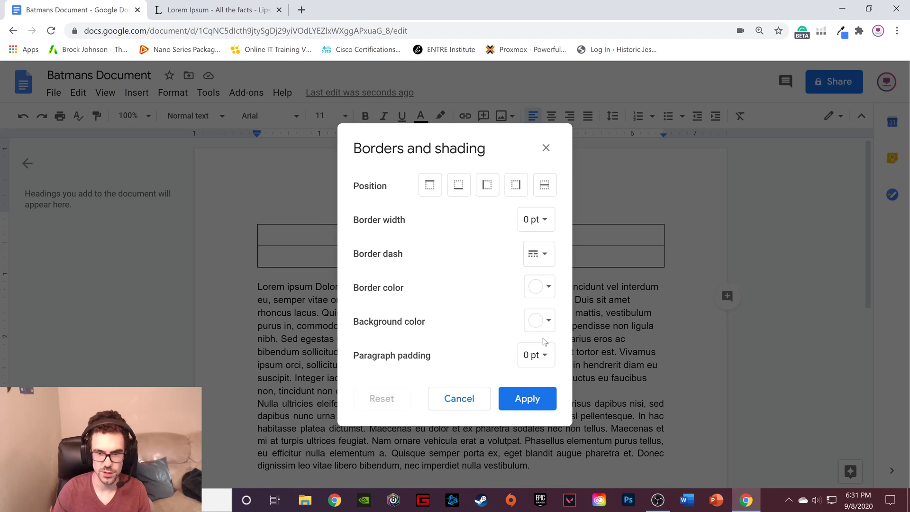
{"action": "left_click", "coordinate": [546, 148]}
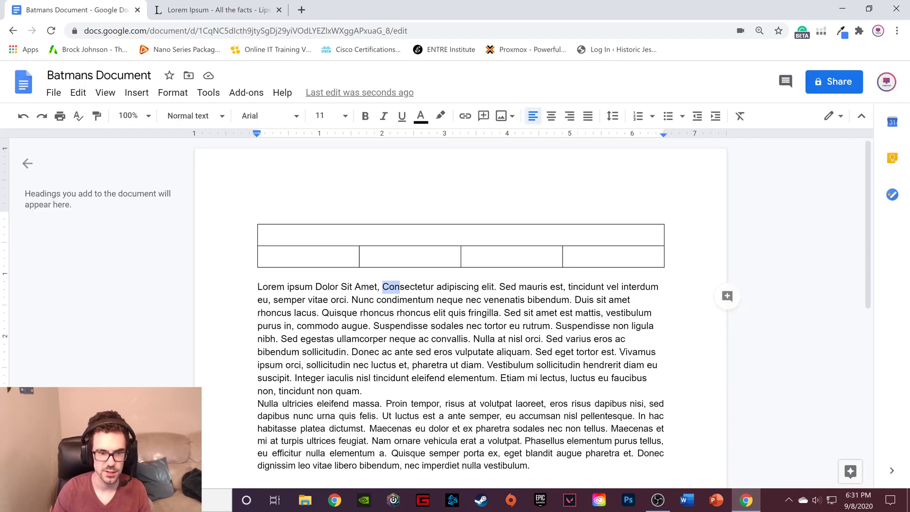
Step: Try the Heading 1 style on the whole Lorem ipsum paragraph and undo it
{"action": "left_click_drag", "start_coordinate": [257, 286], "coordinate": [368, 391]}
{"action": "left_click", "coordinate": [172, 93]}
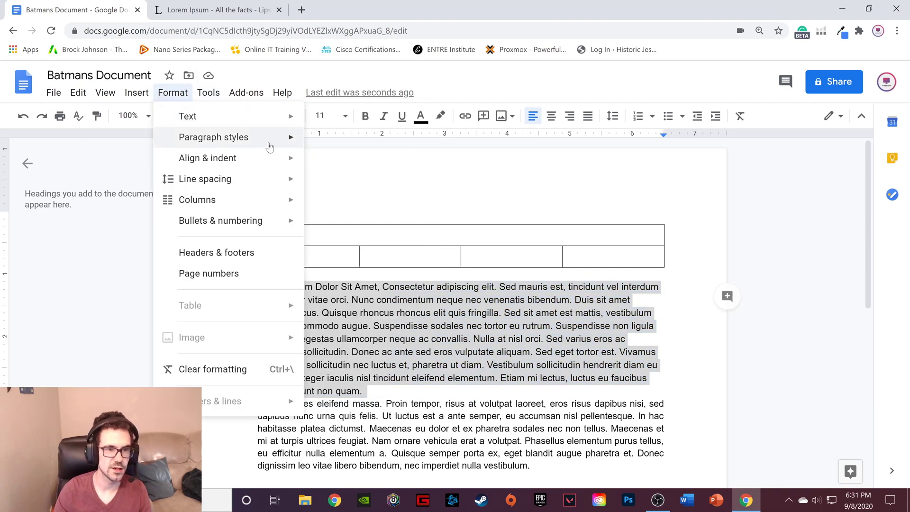
{"action": "mouse_move", "coordinate": [275, 144]}
{"action": "mouse_move", "coordinate": [392, 235]}
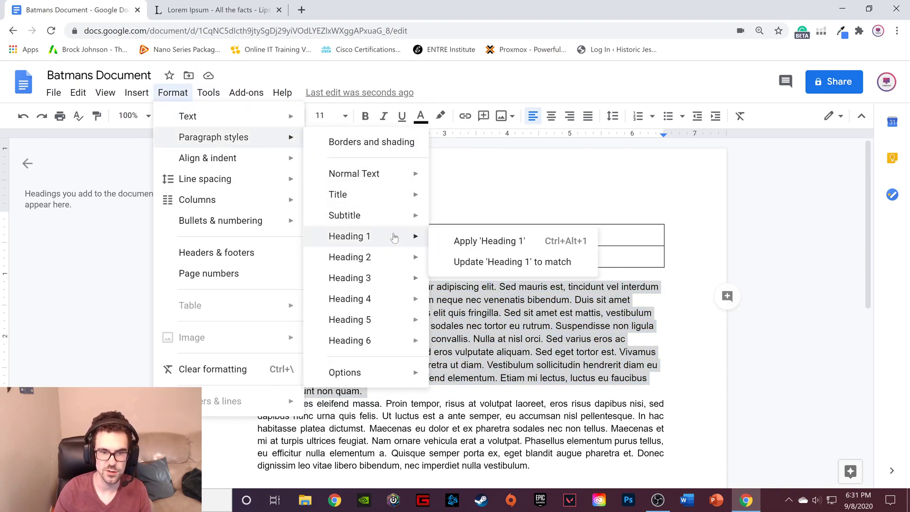
{"action": "left_click", "coordinate": [489, 239]}
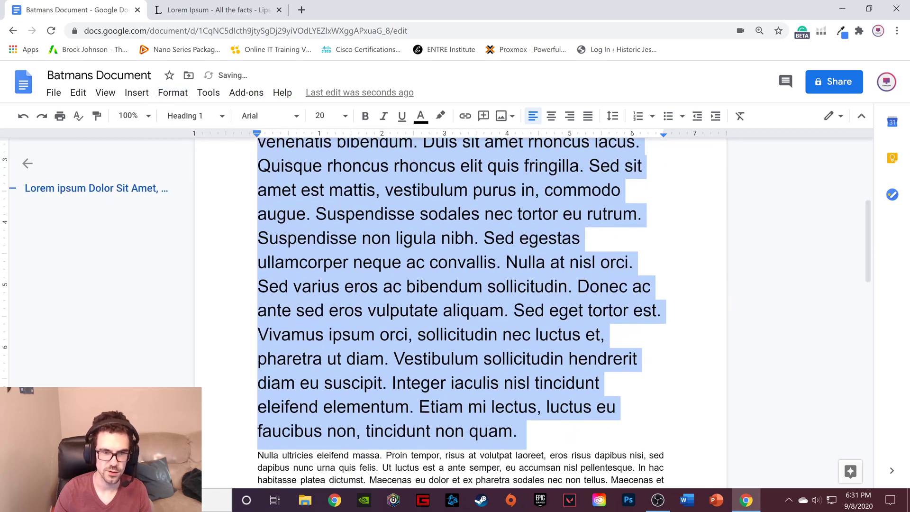
{"action": "key", "text": "ctrl+z"}
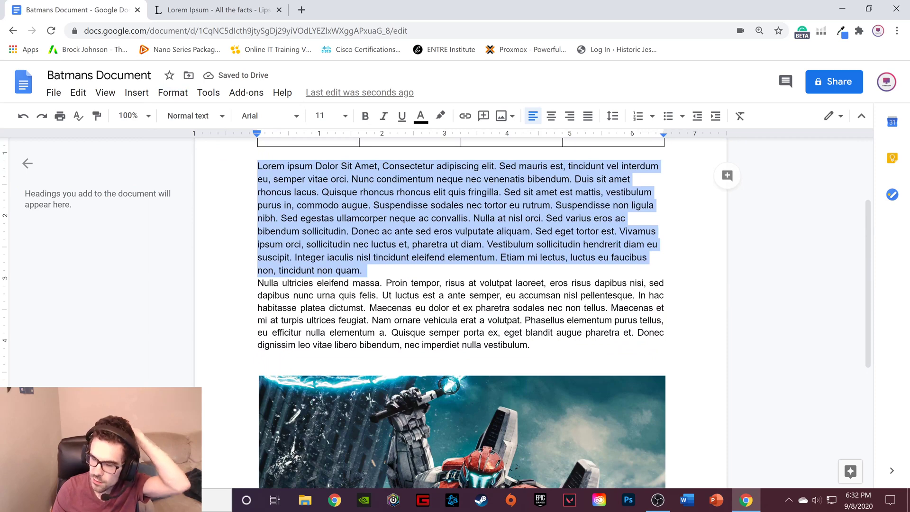
Step: Review the paragraph style and alignment choices, and inspect the indentation options for the selected paragraph
{"action": "left_click", "coordinate": [191, 93]}
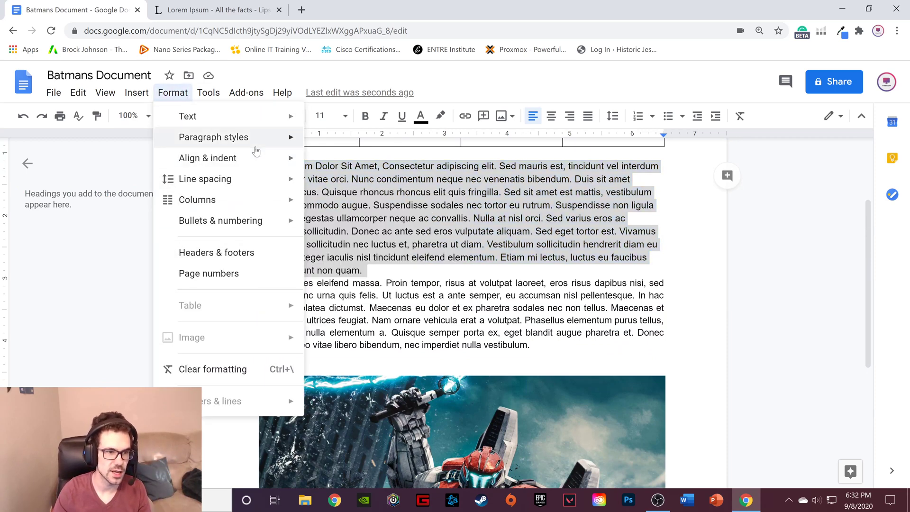
{"action": "mouse_move", "coordinate": [256, 151]}
{"action": "mouse_move", "coordinate": [384, 373]}
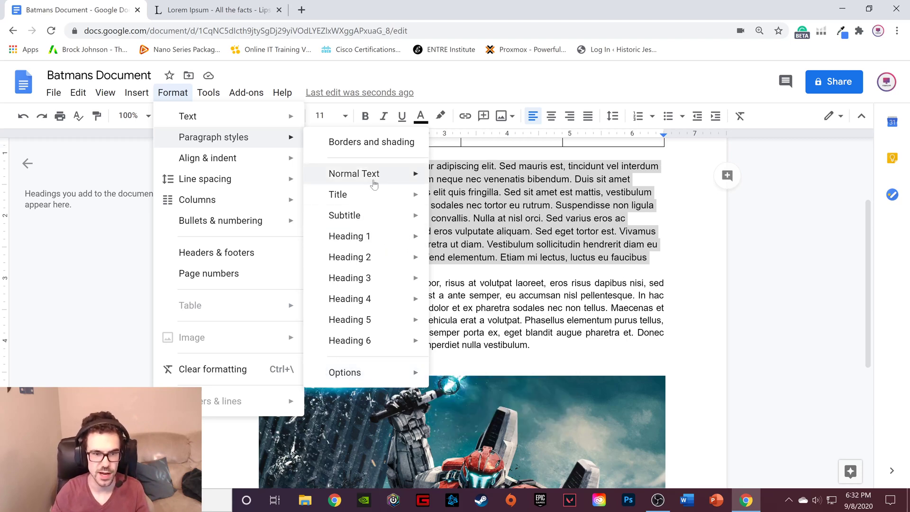
{"action": "mouse_move", "coordinate": [369, 187]}
{"action": "mouse_move", "coordinate": [265, 168]}
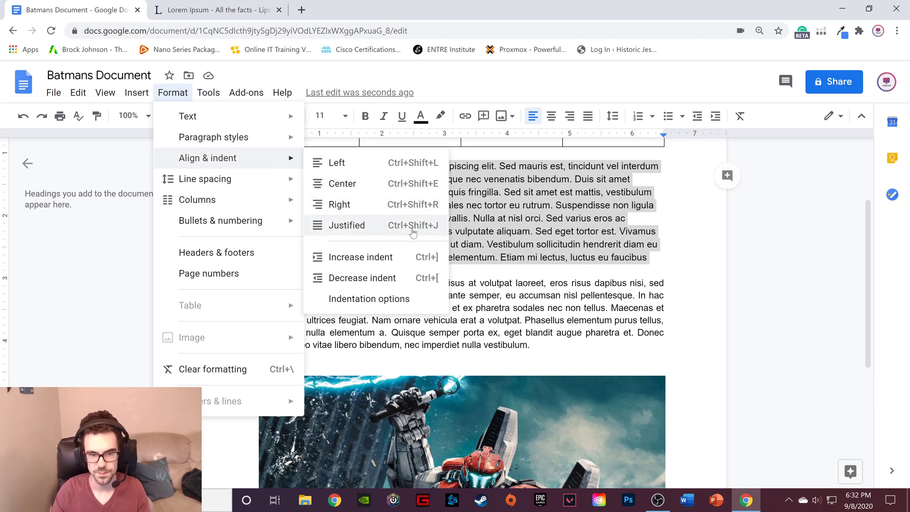
{"action": "left_click", "coordinate": [410, 296]}
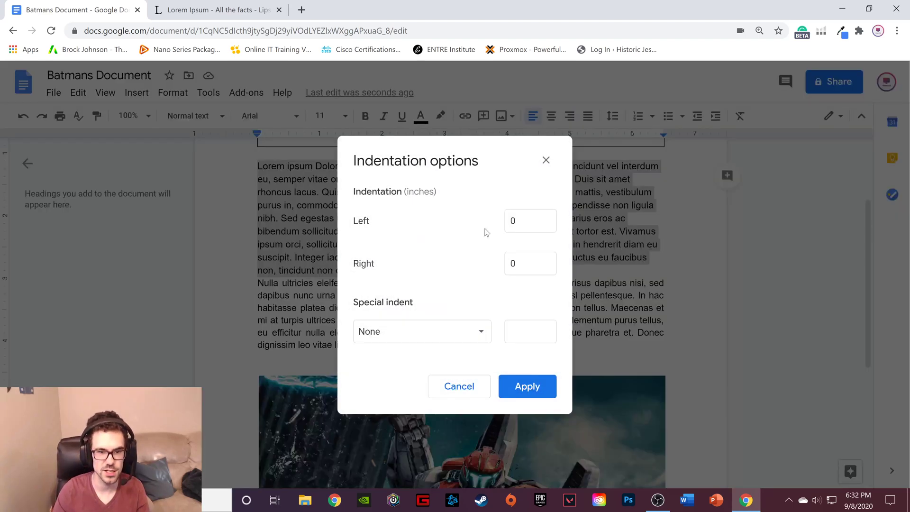
{"action": "left_click", "coordinate": [546, 160]}
Step: Review the line spacing choices and inspect the custom spacing settings for the selected paragraph
{"action": "left_click", "coordinate": [172, 92]}
{"action": "mouse_move", "coordinate": [237, 180]}
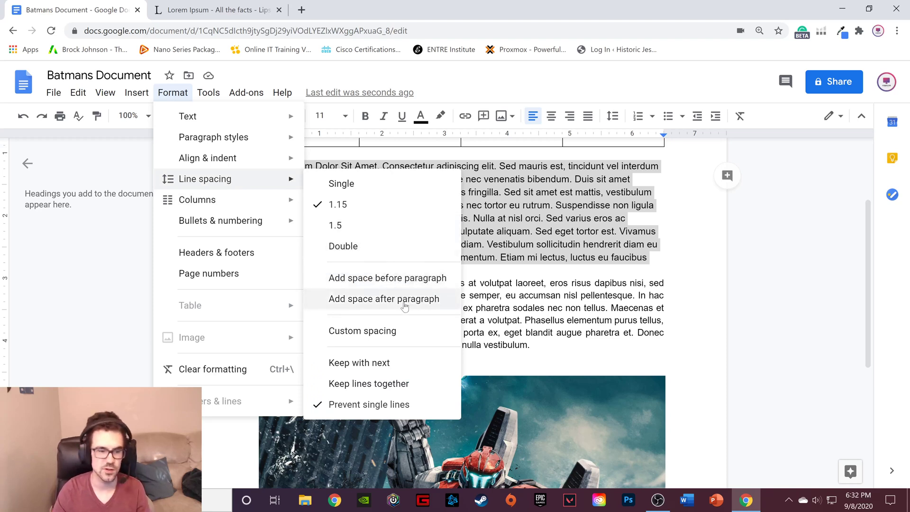
{"action": "left_click", "coordinate": [403, 342]}
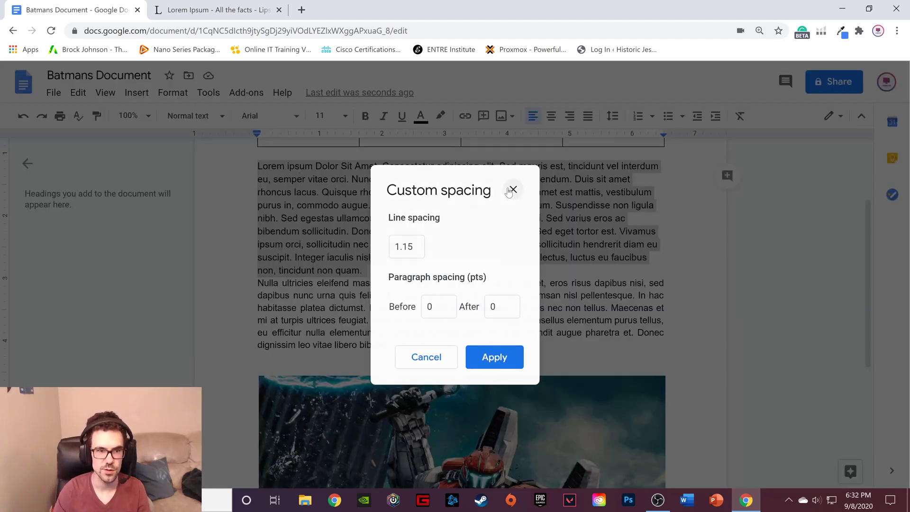
{"action": "left_click", "coordinate": [513, 189]}
Step: Try a two-column layout on the selected Lorem ipsum paragraph and undo it
{"action": "left_click", "coordinate": [172, 92]}
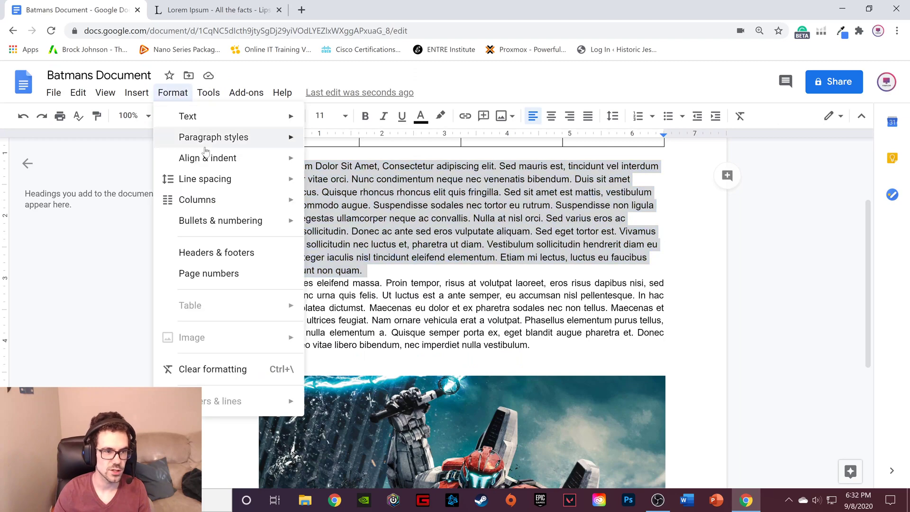
{"action": "mouse_move", "coordinate": [239, 198]}
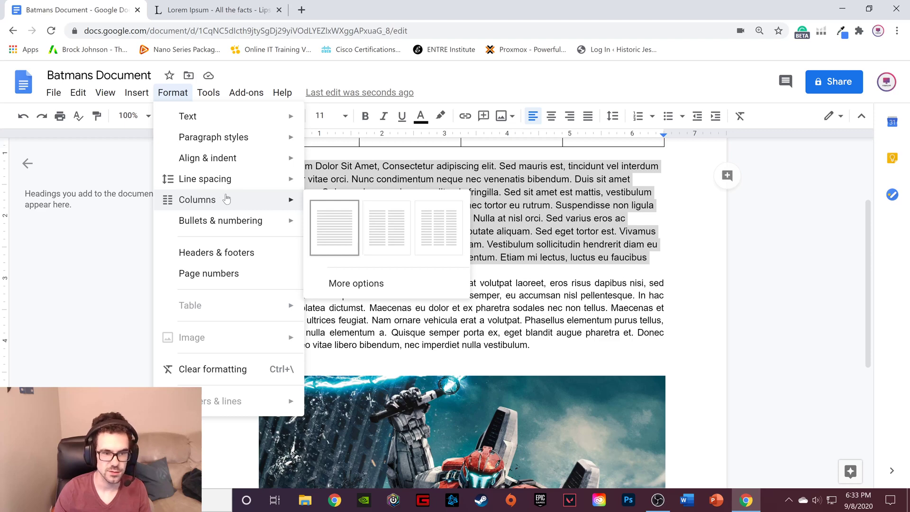
{"action": "left_click", "coordinate": [399, 234]}
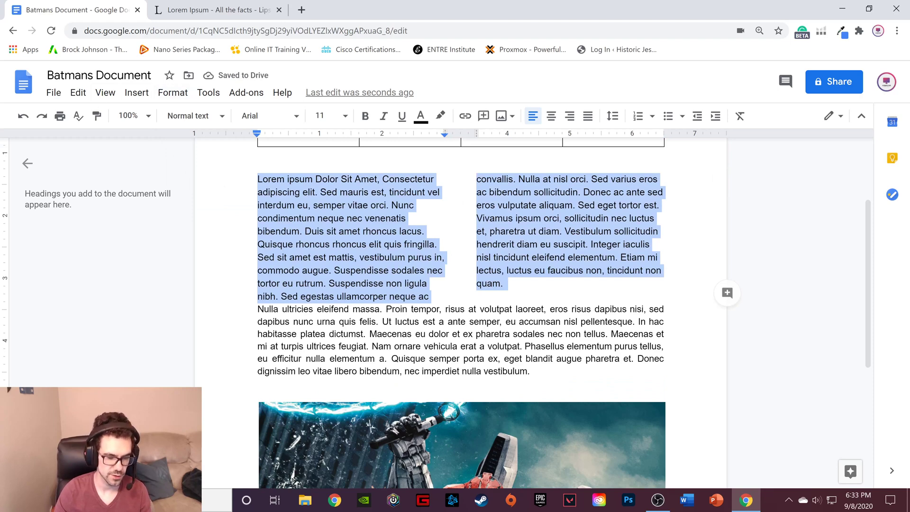
{"action": "key", "text": "ctrl+z"}
Step: Set the column spacing of the selected Lorem ipsum paragraph to 0.3 inches and apply the column options
{"action": "left_click", "coordinate": [173, 93]}
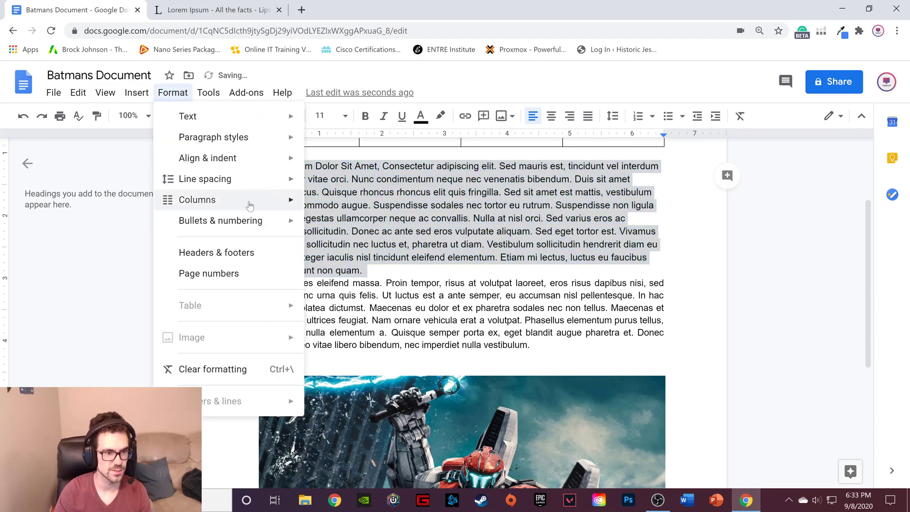
{"action": "mouse_move", "coordinate": [306, 206]}
{"action": "left_click", "coordinate": [379, 284]}
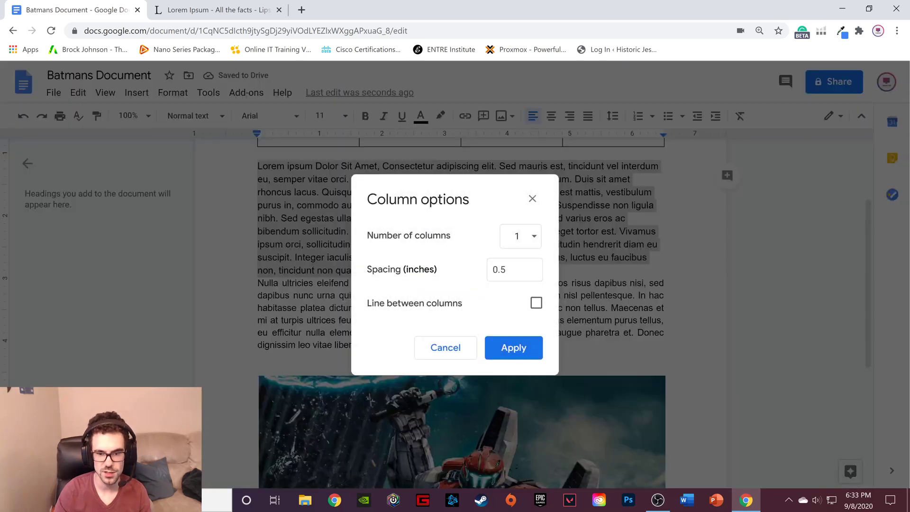
{"action": "left_click", "coordinate": [515, 269]}
{"action": "left_click_drag", "start_coordinate": [512, 269], "coordinate": [501, 270]}
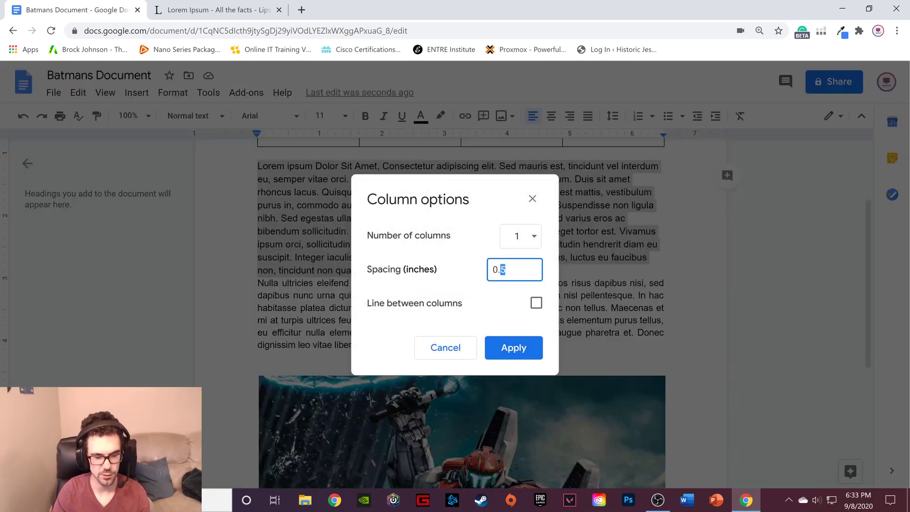
{"action": "type", "text": "3"}
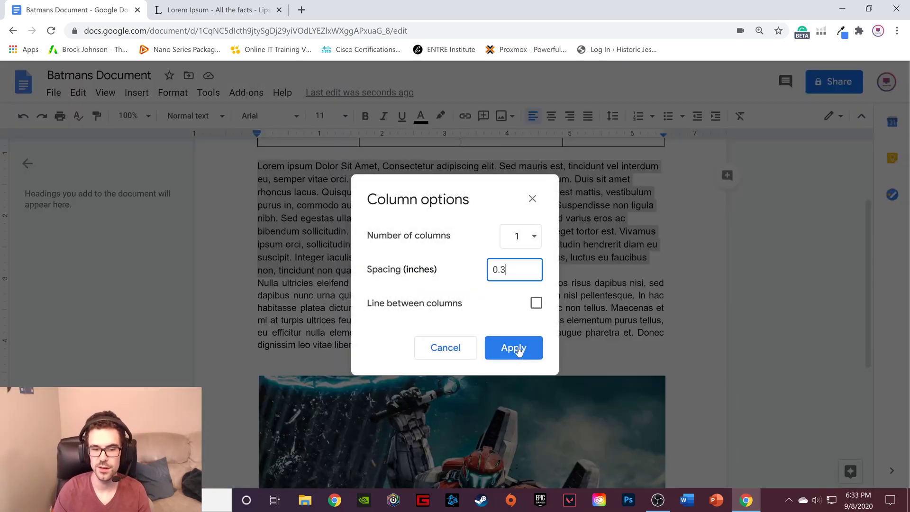
{"action": "left_click", "coordinate": [536, 303]}
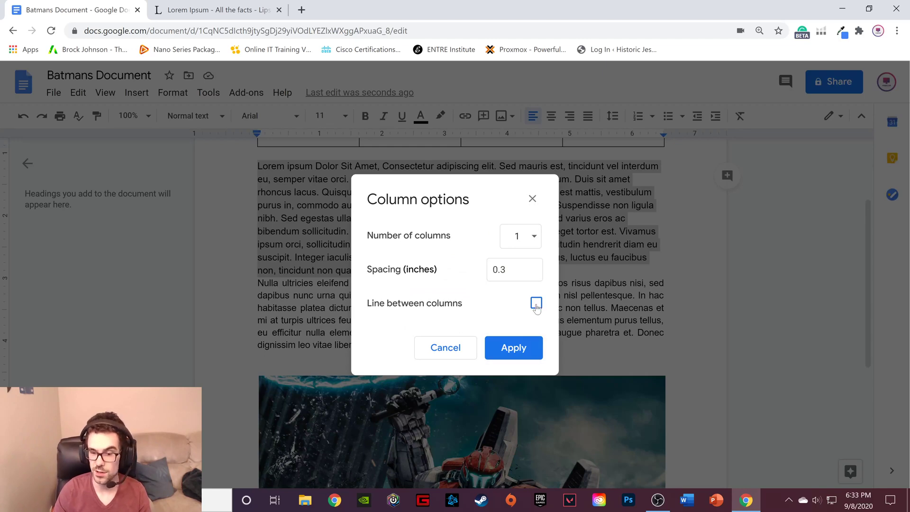
{"action": "left_click", "coordinate": [508, 350]}
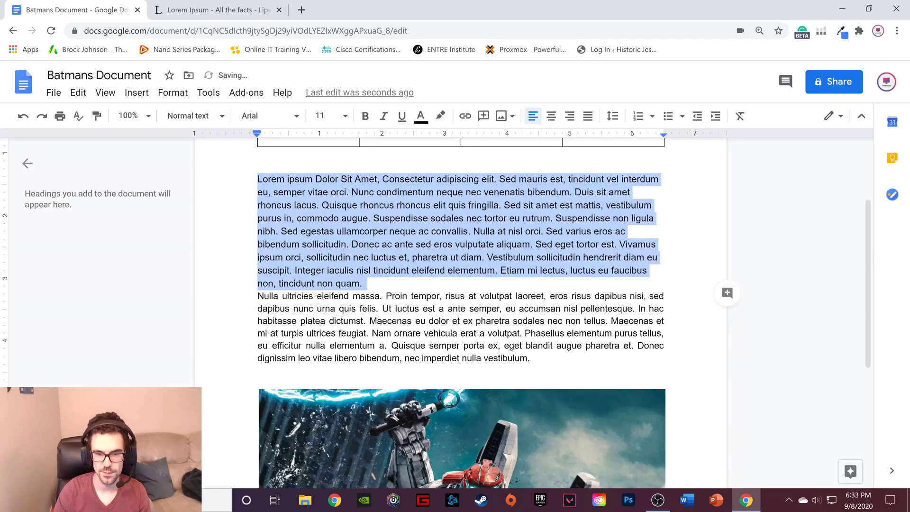
Step: Try laying out the first Lorem ipsum paragraph in two columns with adjusted spacing and a line between them
{"action": "left_click", "coordinate": [292, 193]}
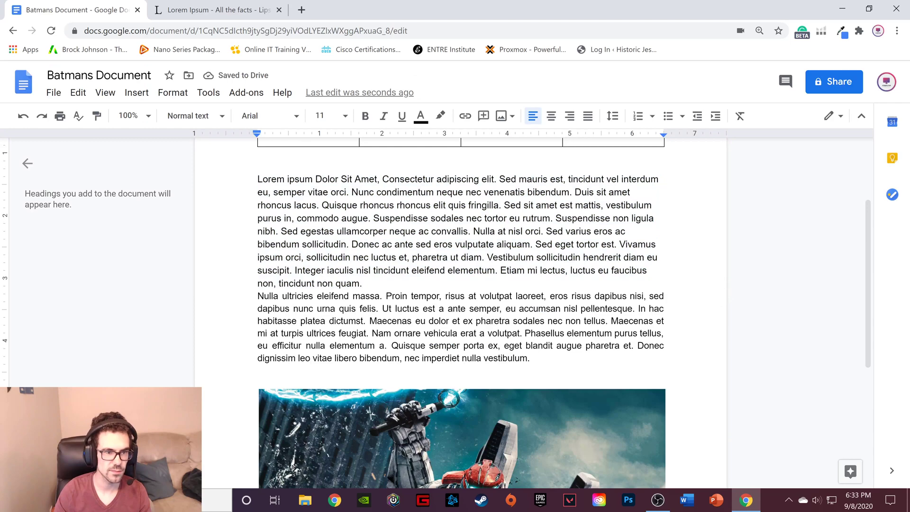
{"action": "triple_click", "coordinate": [292, 192]}
{"action": "left_click", "coordinate": [172, 92]}
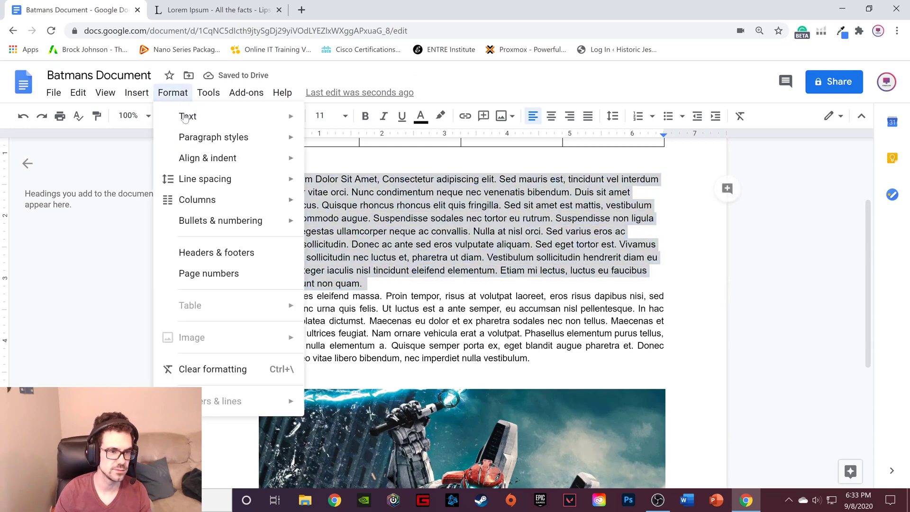
{"action": "mouse_move", "coordinate": [230, 200]}
{"action": "left_click", "coordinate": [384, 287]}
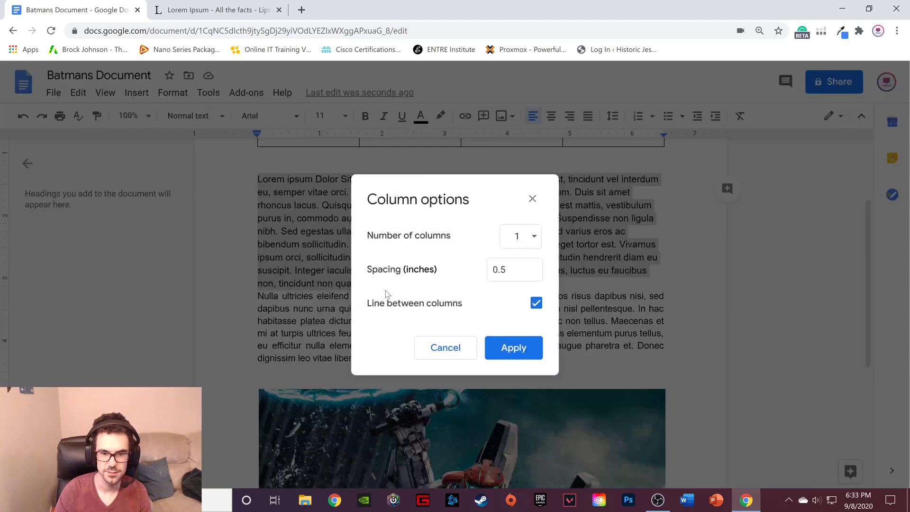
{"action": "left_click", "coordinate": [531, 247]}
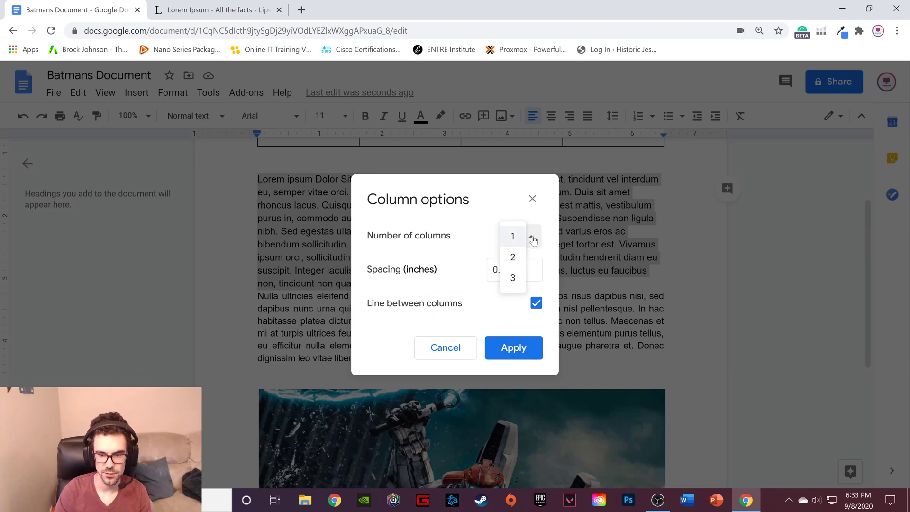
{"action": "left_click", "coordinate": [513, 258]}
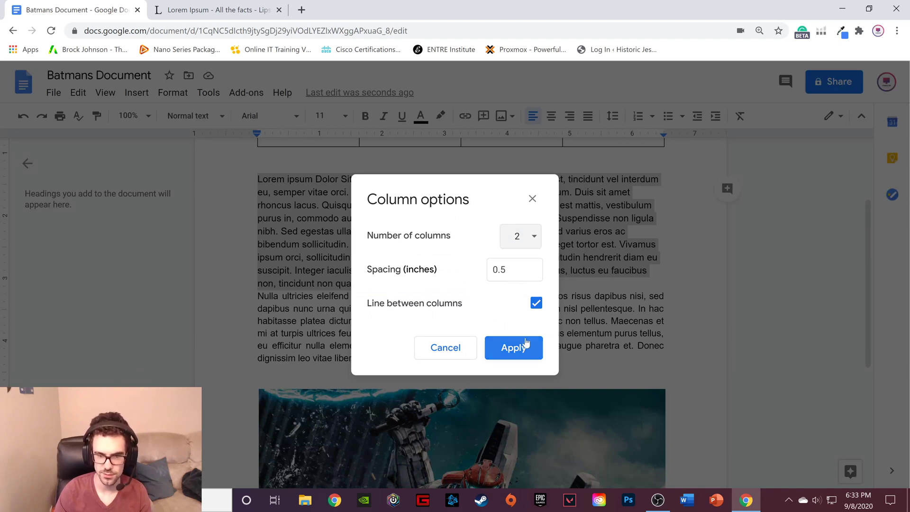
{"action": "left_click", "coordinate": [505, 270]}
{"action": "left_click_drag", "start_coordinate": [505, 269], "coordinate": [501, 269]}
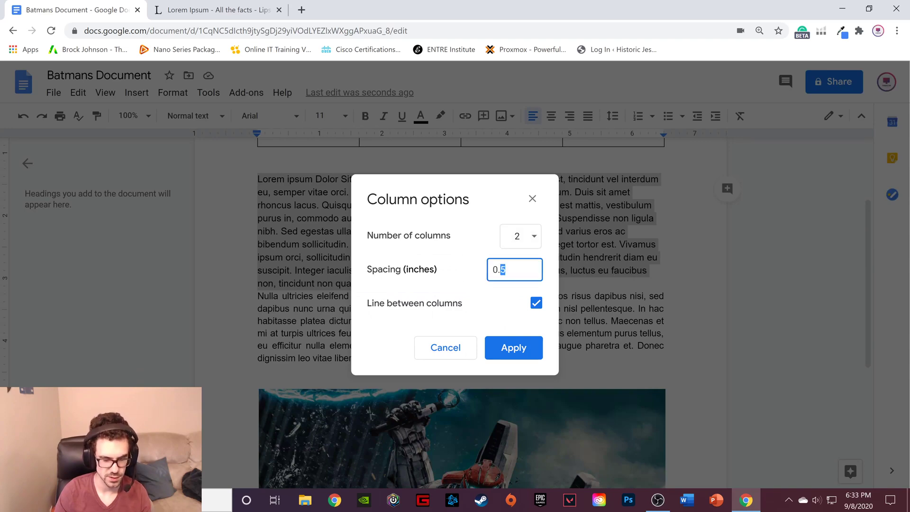
{"action": "left_click", "coordinate": [522, 348]}
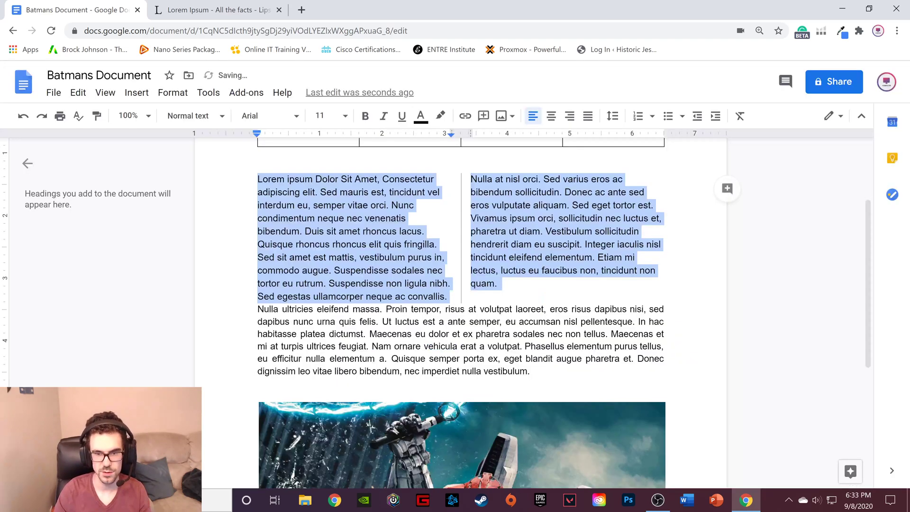
Step: Check the text of both columns and undo the two-column layout of the Lorem ipsum paragraph
{"action": "left_click", "coordinate": [470, 232]}
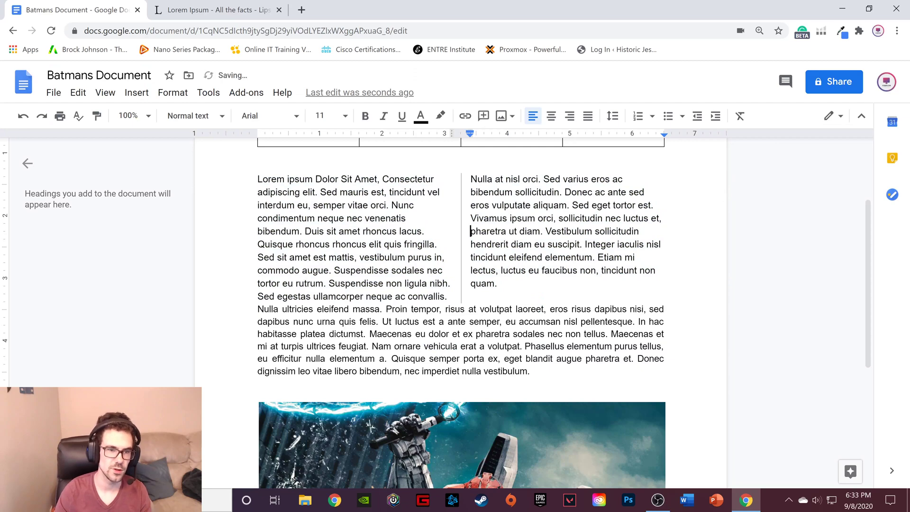
{"action": "left_click_drag", "start_coordinate": [257, 179], "coordinate": [449, 297]}
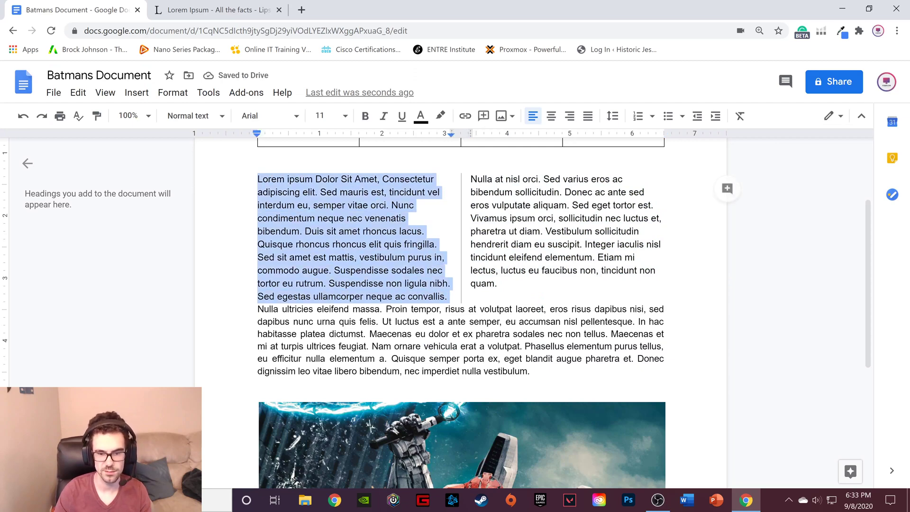
{"action": "left_click", "coordinate": [495, 283]}
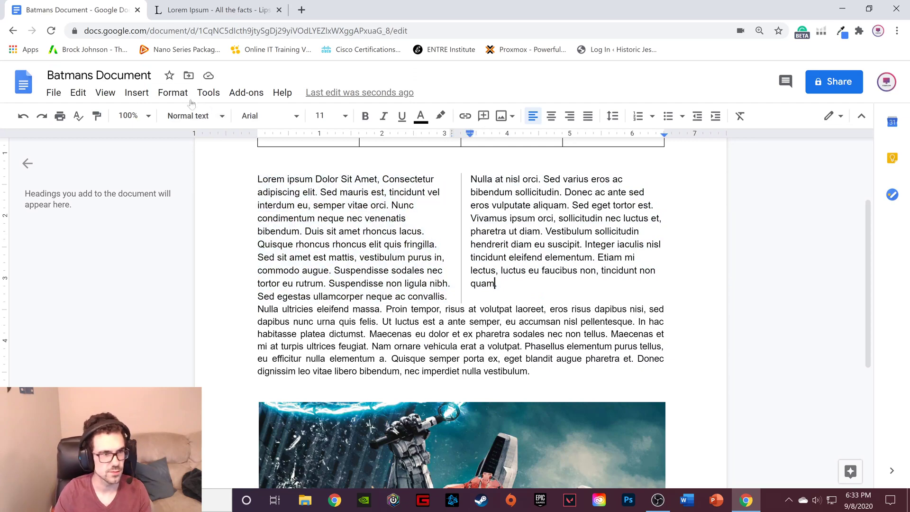
{"action": "key", "text": "ctrl+z"}
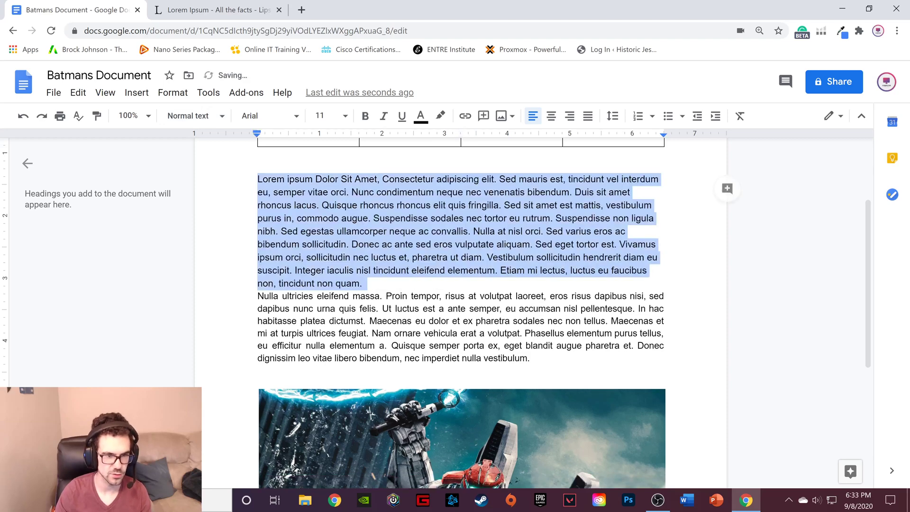
Step: Turn the Lorem ipsum paragraph into a numbered list using the 1. / a. / i. numbering style
{"action": "left_click", "coordinate": [172, 92]}
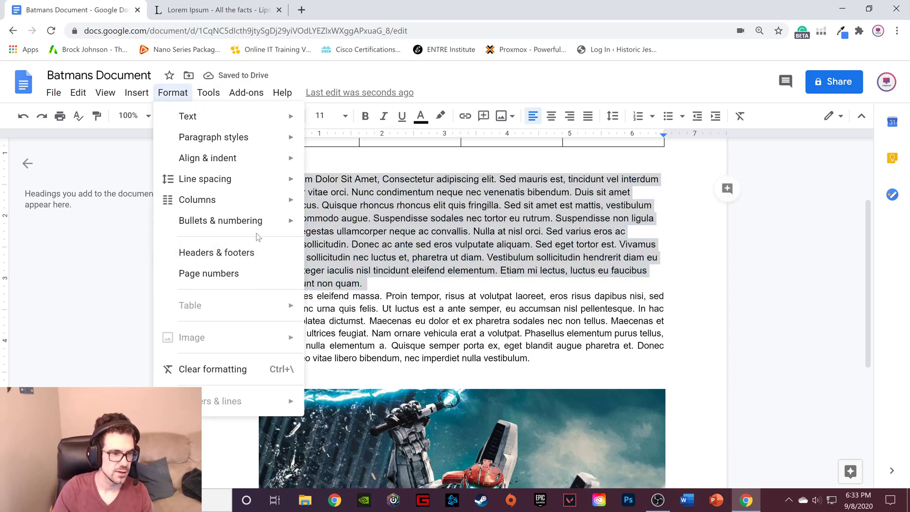
{"action": "mouse_move", "coordinate": [271, 218]}
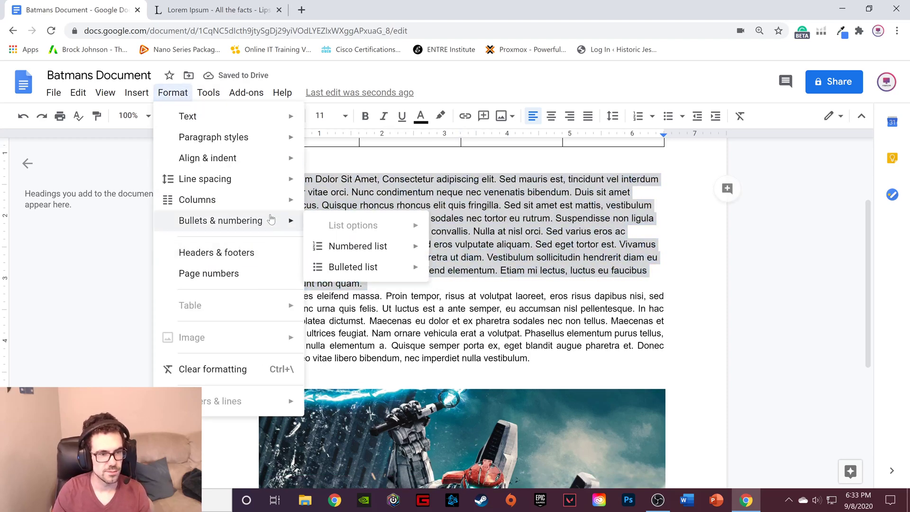
{"action": "mouse_move", "coordinate": [403, 248]}
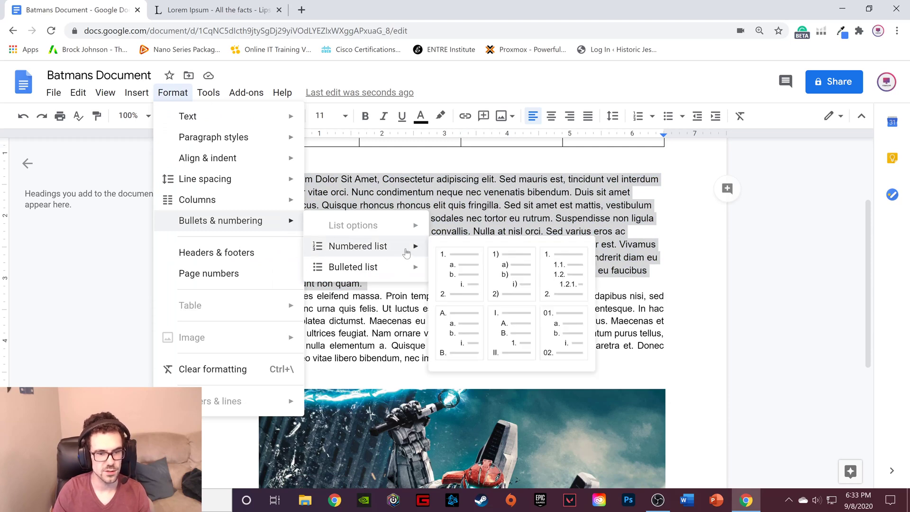
{"action": "left_click", "coordinate": [467, 279]}
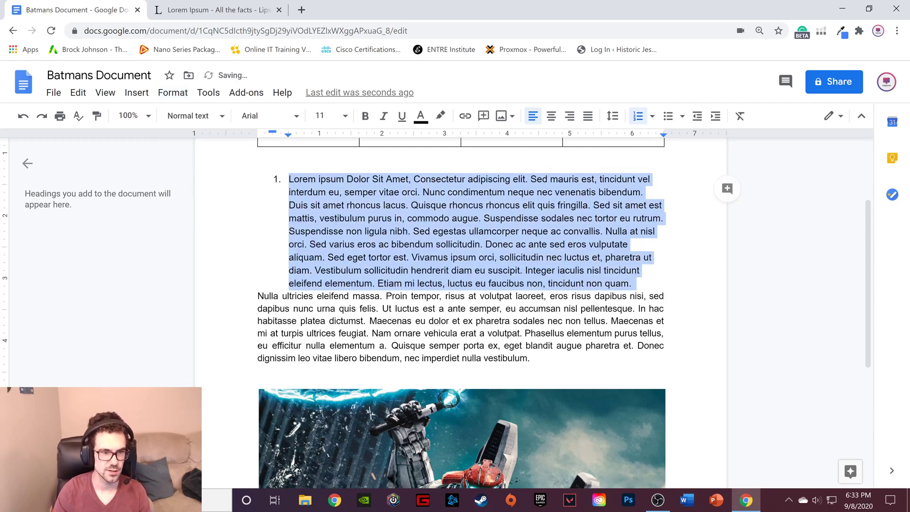
Step: Add two more top-level items, "Asdfasd" and "Asdf", to the numbered list after the Lorem ipsum paragraph
{"action": "left_click", "coordinate": [633, 284]}
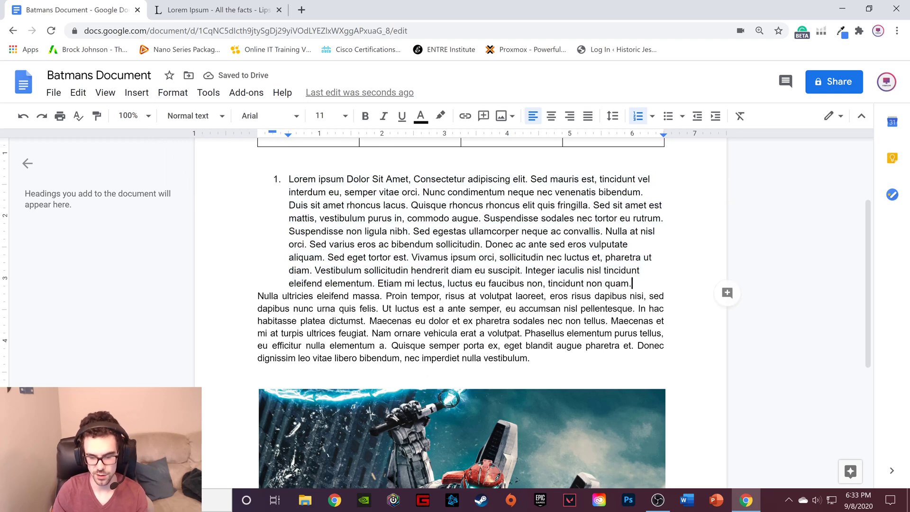
{"action": "key", "text": "Return"}
{"action": "type", "text": "asdfasd"}
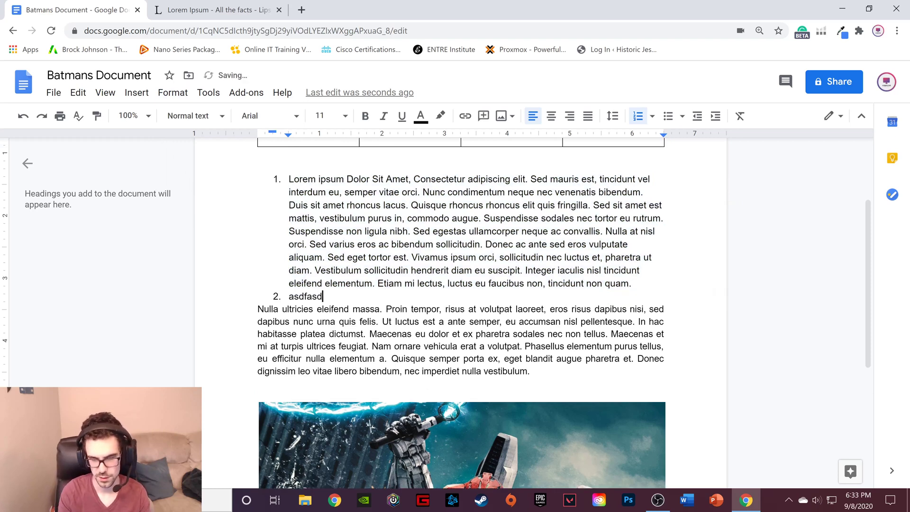
{"action": "key", "text": "Return"}
{"action": "type", "text": "asdf"}
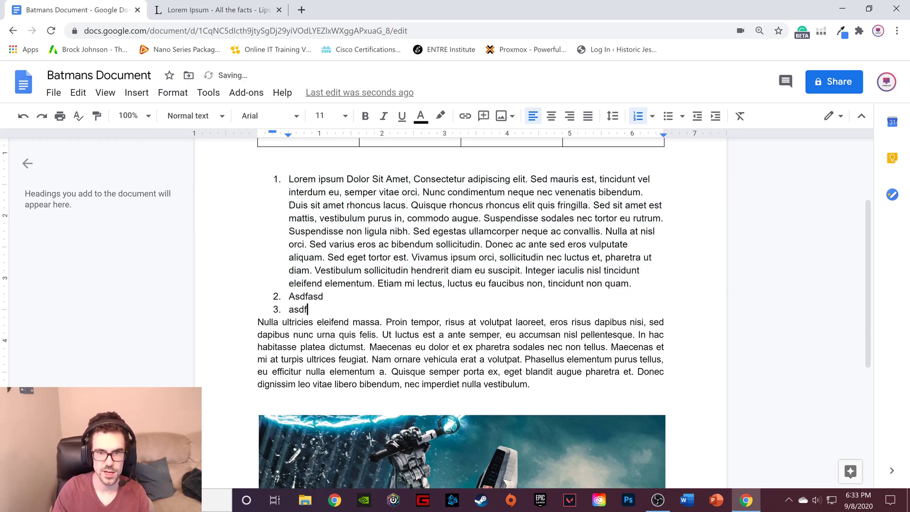
Step: Add two second-level items, "Asdasdf" and "Asdfasdf", beneath item 3 of the numbered list
{"action": "key", "text": "Return"}
{"action": "key", "text": "Tab"}
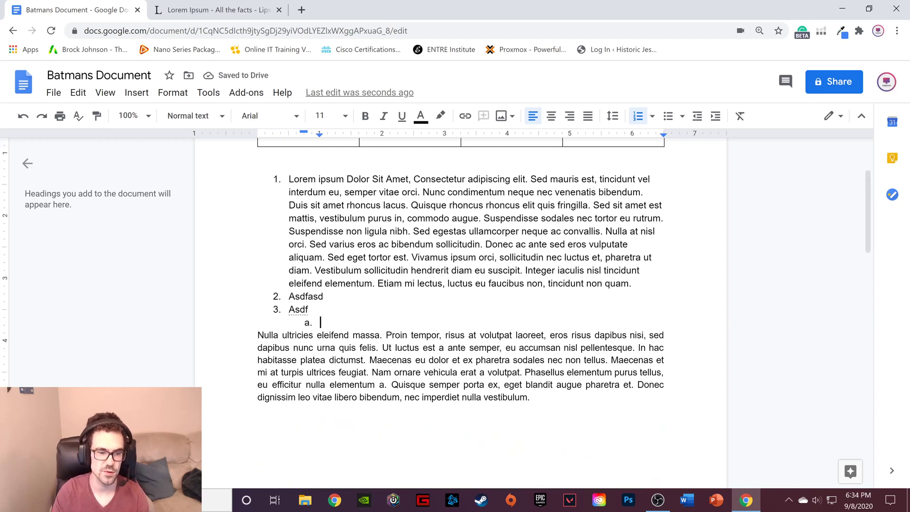
{"action": "type", "text": "asdasdf"}
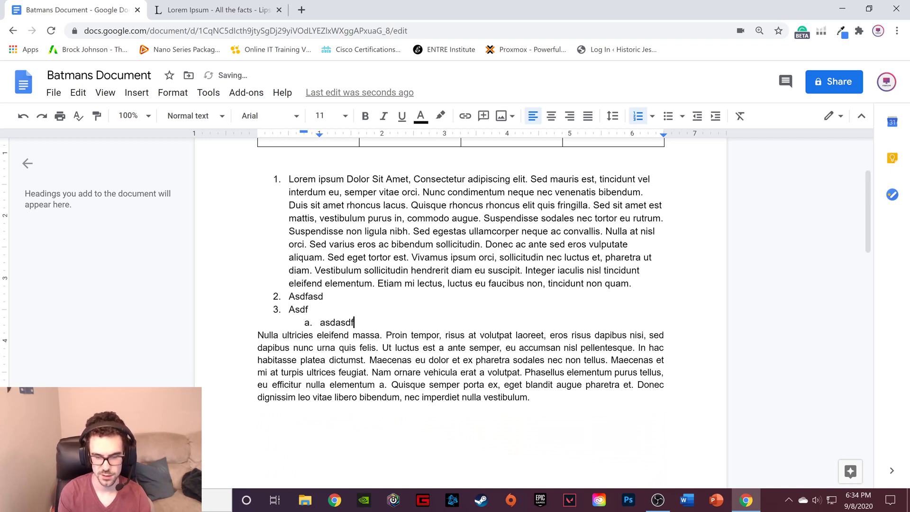
{"action": "key", "text": "Return"}
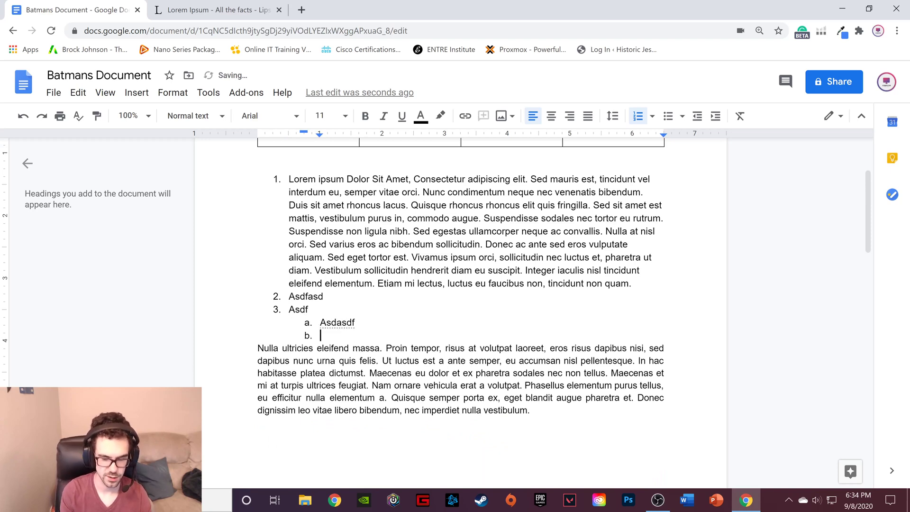
{"action": "type", "text": "asdfasdf"}
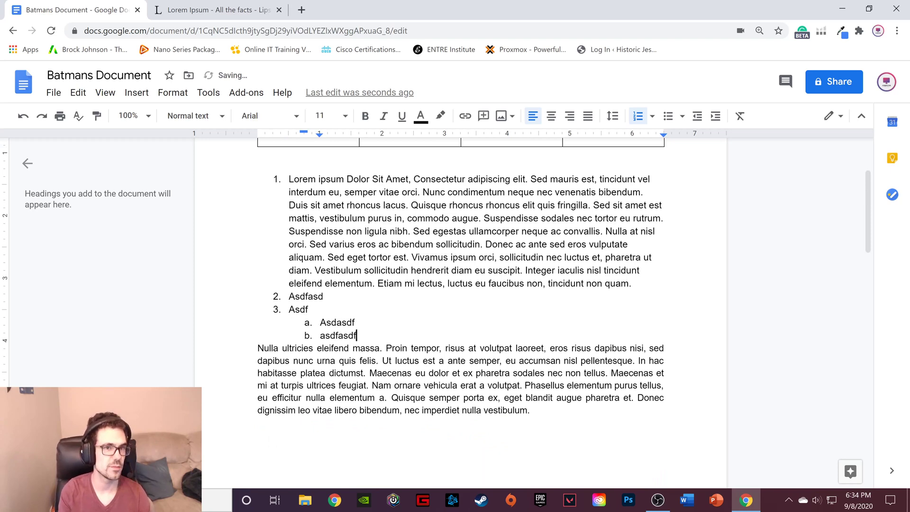
Step: Add third-level items "Asdfasdf" and "asdfasdf" beneath item b, start another item, and undo the automatic capitalization of the second
{"action": "key", "text": "Return"}
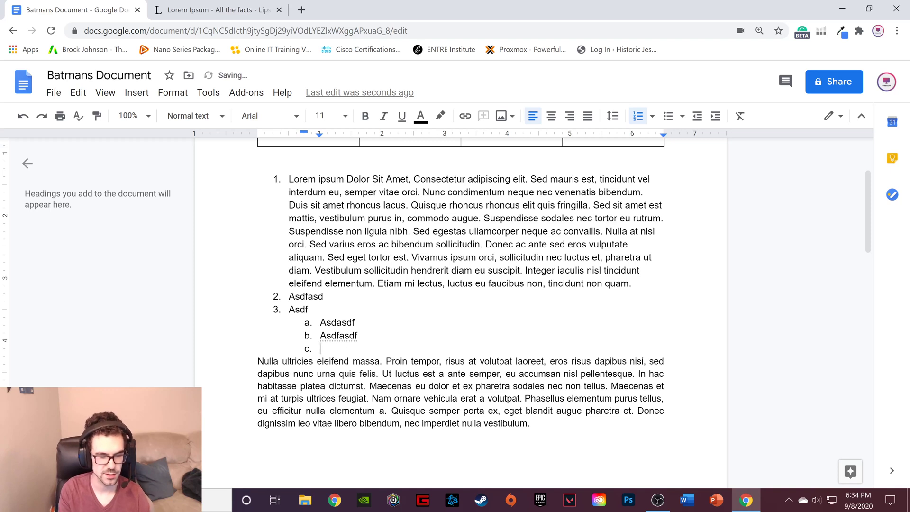
{"action": "key", "text": "Tab"}
{"action": "type", "text": "asdfasdf"}
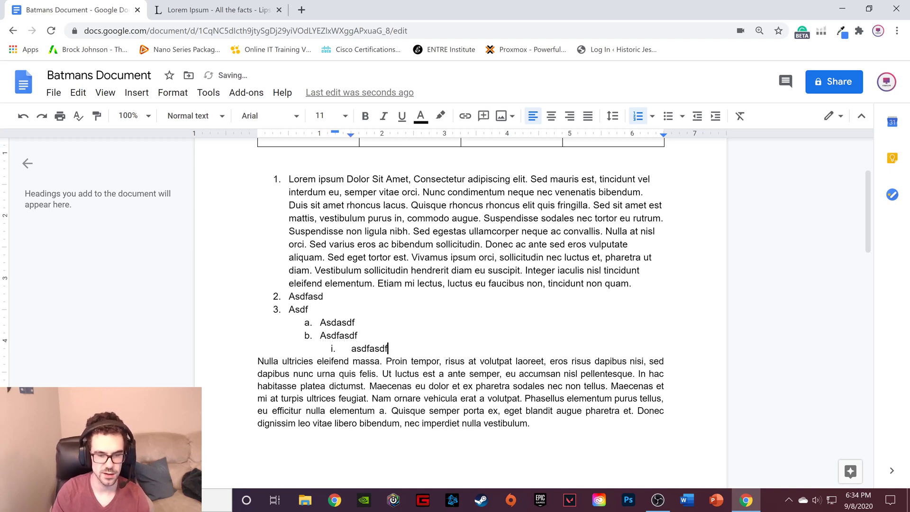
{"action": "key", "text": "Return"}
{"action": "type", "text": "asdfasdf"}
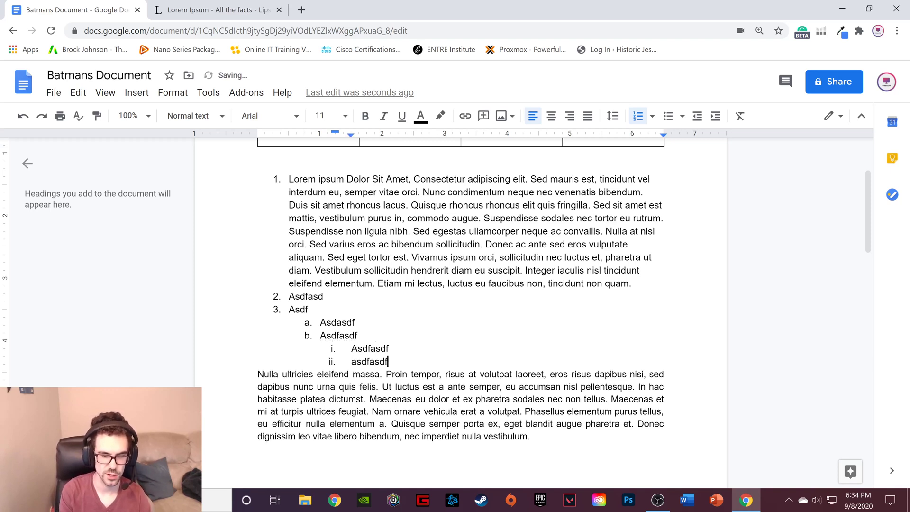
{"action": "key", "text": "Return"}
{"action": "key", "text": "ctrl+z"}
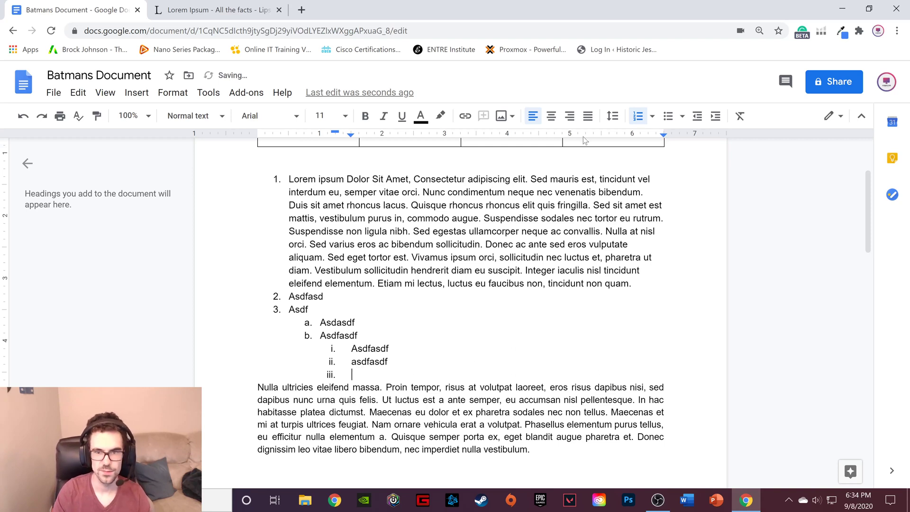
Step: Decrease the new item's indent and enter "Asdfasdf" as item c, and add "asdfasdf" as top-level item 4
{"action": "left_click", "coordinate": [698, 117]}
{"action": "type", "text": "asdfasdf"}
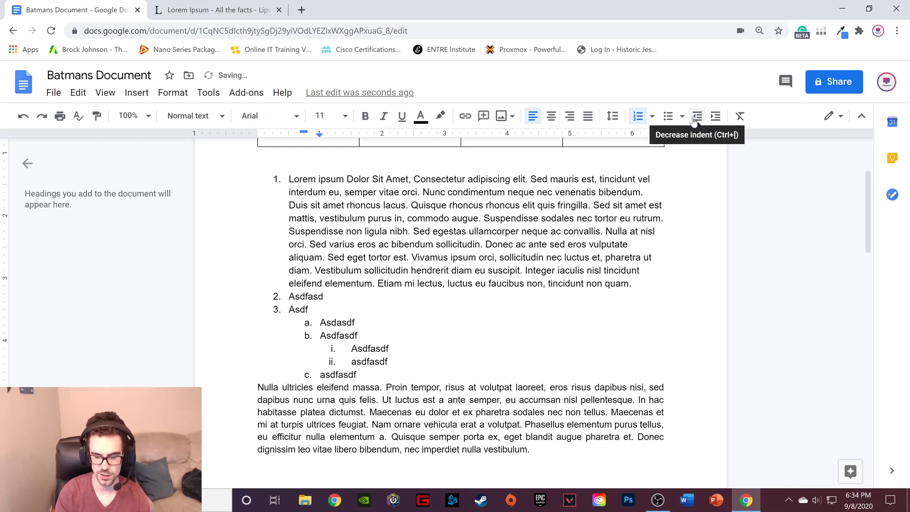
{"action": "key", "text": "Return"}
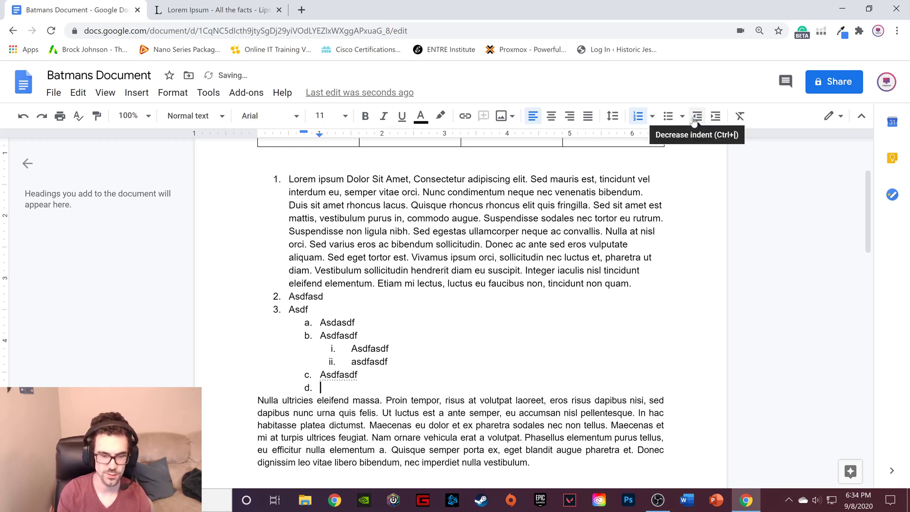
{"action": "left_click", "coordinate": [697, 118]}
{"action": "type", "text": "asdfasdf"}
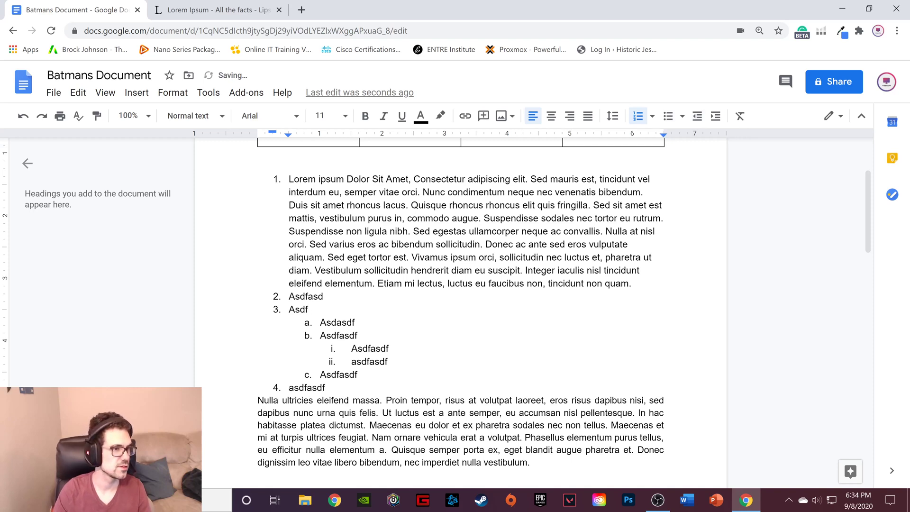
Step: Inspect the header and footer margin settings and their section scope choices, and close them without applying changes
{"action": "left_click", "coordinate": [173, 92]}
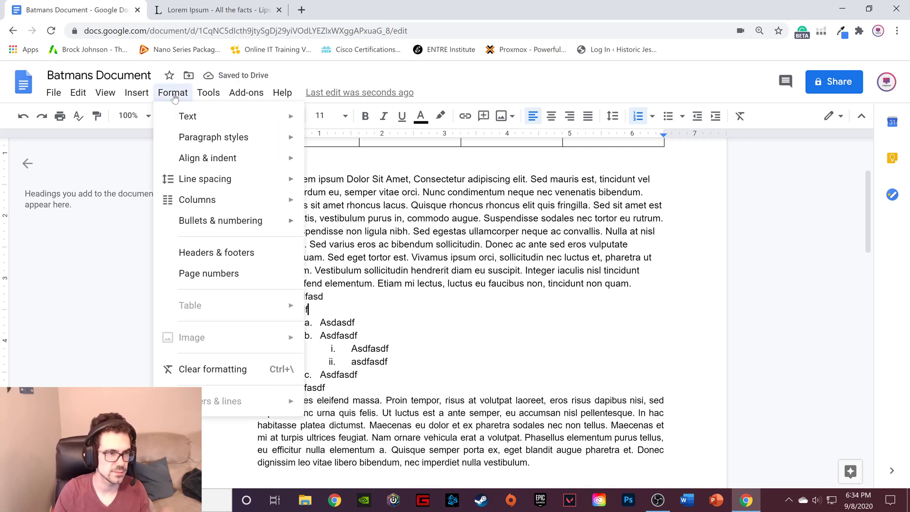
{"action": "left_click", "coordinate": [261, 257]}
{"action": "left_click", "coordinate": [553, 245]}
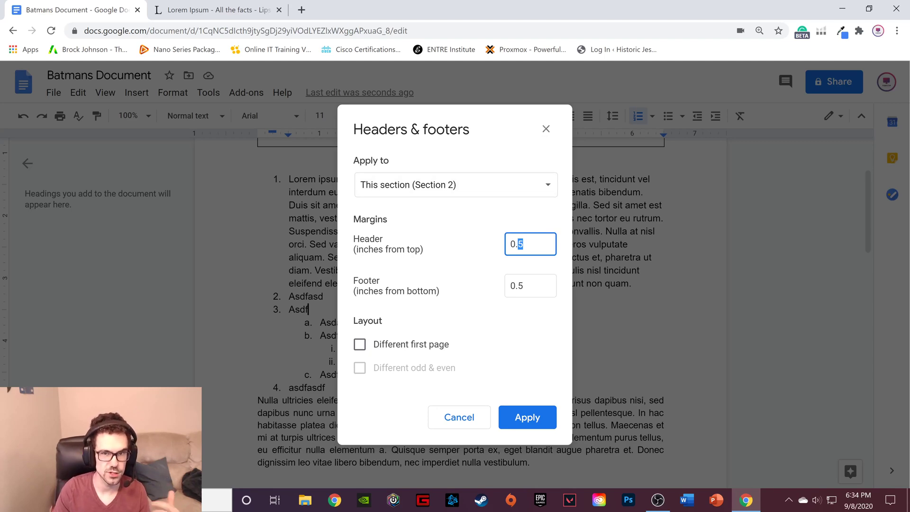
{"action": "left_click", "coordinate": [528, 190]}
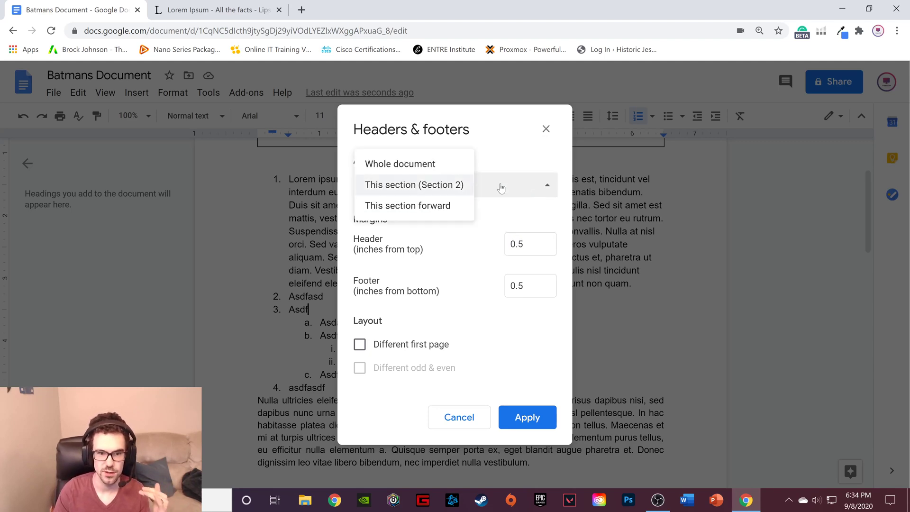
{"action": "left_click", "coordinate": [525, 159]}
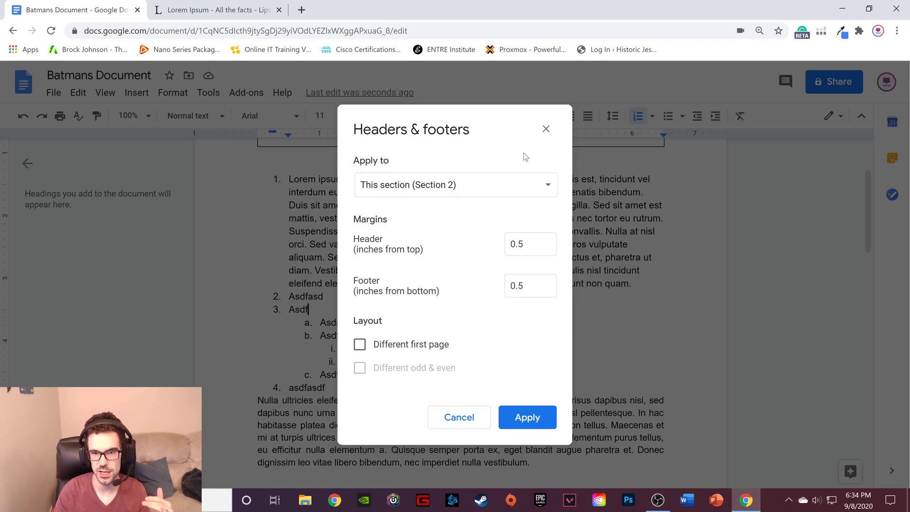
{"action": "left_click", "coordinate": [547, 129]}
Step: Inspect the page number settings, try starting this section's numbering at 1, and close them without applying changes
{"action": "left_click", "coordinate": [173, 93]}
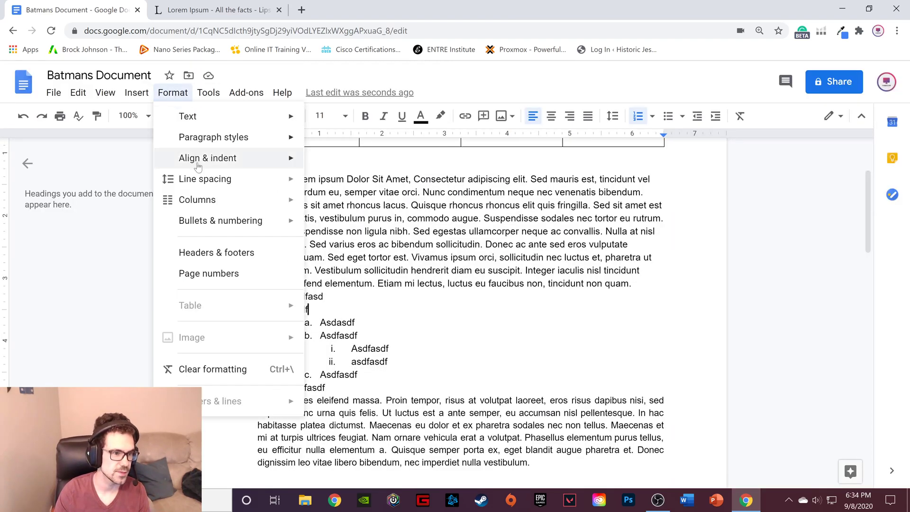
{"action": "left_click", "coordinate": [257, 282]}
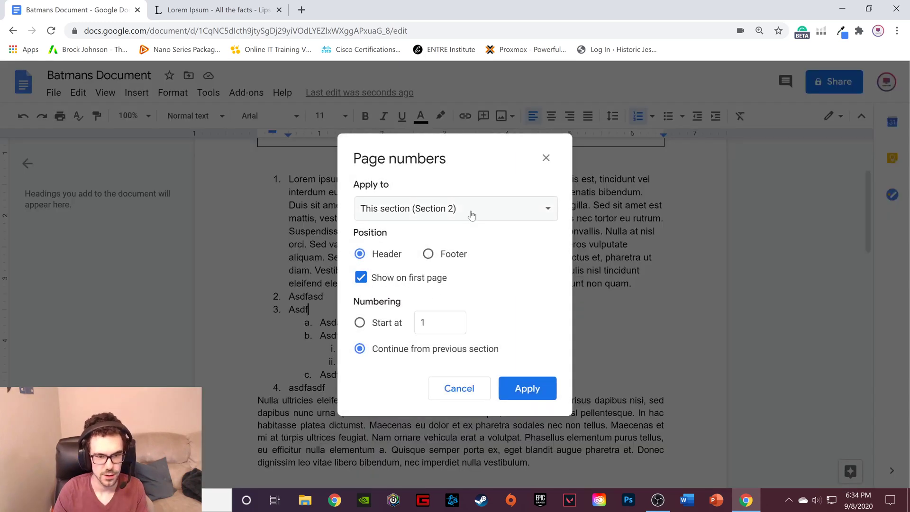
{"action": "left_click", "coordinate": [360, 322]}
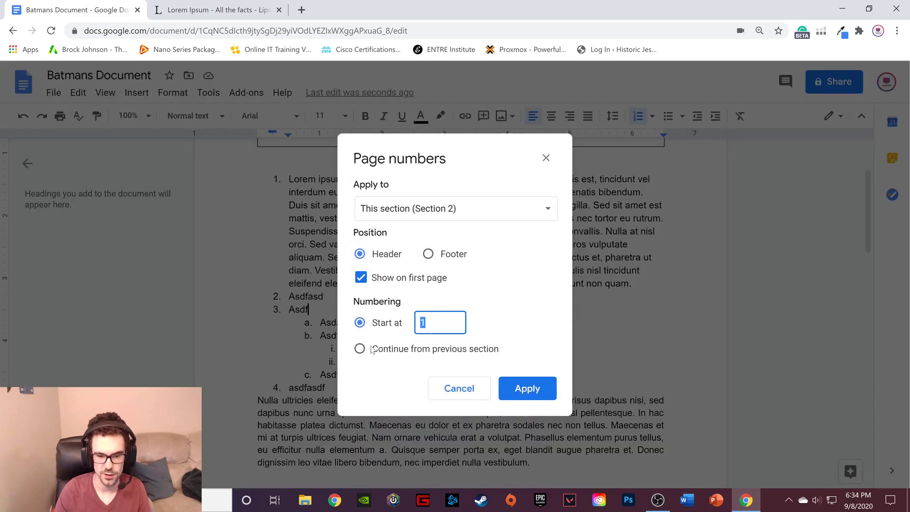
{"action": "left_click", "coordinate": [546, 158]}
Step: Insert a new row below the four-column row of the table on the first list page
{"action": "left_click", "coordinate": [171, 92]}
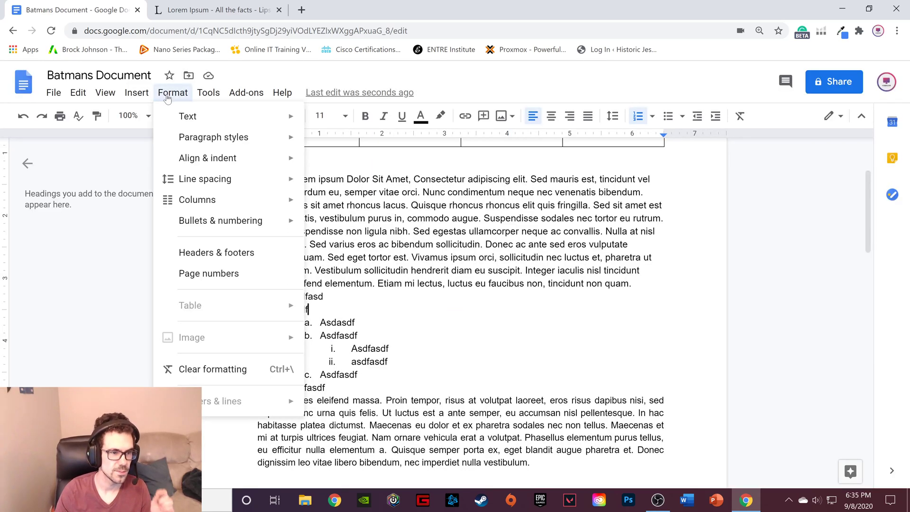
{"action": "left_click", "coordinate": [417, 271]}
{"action": "scroll", "coordinate": [433, 306], "scroll_direction": "down", "scroll_amount": 8}
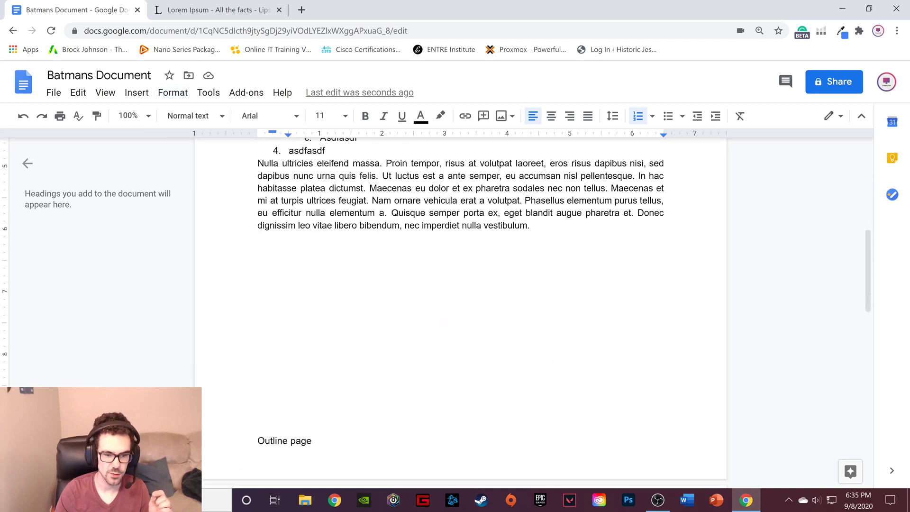
{"action": "scroll", "coordinate": [433, 307], "scroll_direction": "down", "scroll_amount": 10}
{"action": "scroll", "coordinate": [431, 305], "scroll_direction": "up", "scroll_amount": 12}
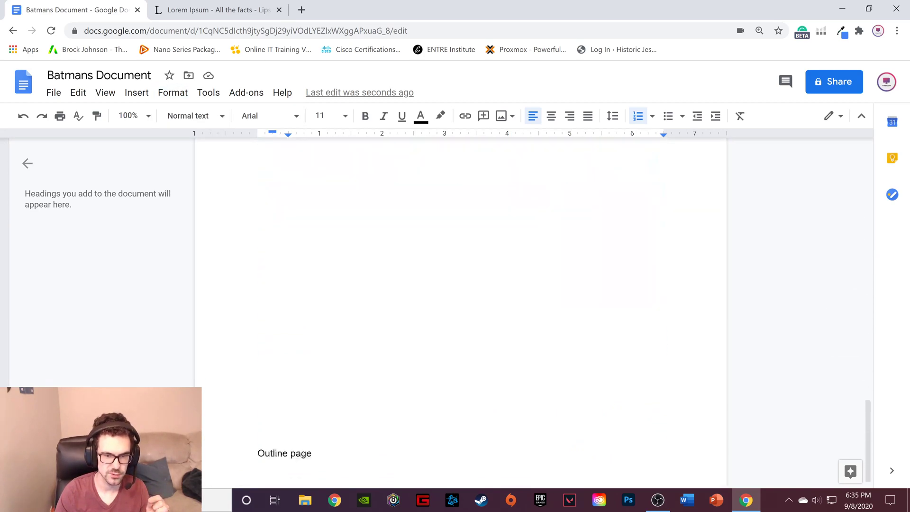
{"action": "scroll", "coordinate": [428, 302], "scroll_direction": "down", "scroll_amount": 7}
{"action": "scroll", "coordinate": [428, 303], "scroll_direction": "up", "scroll_amount": 10}
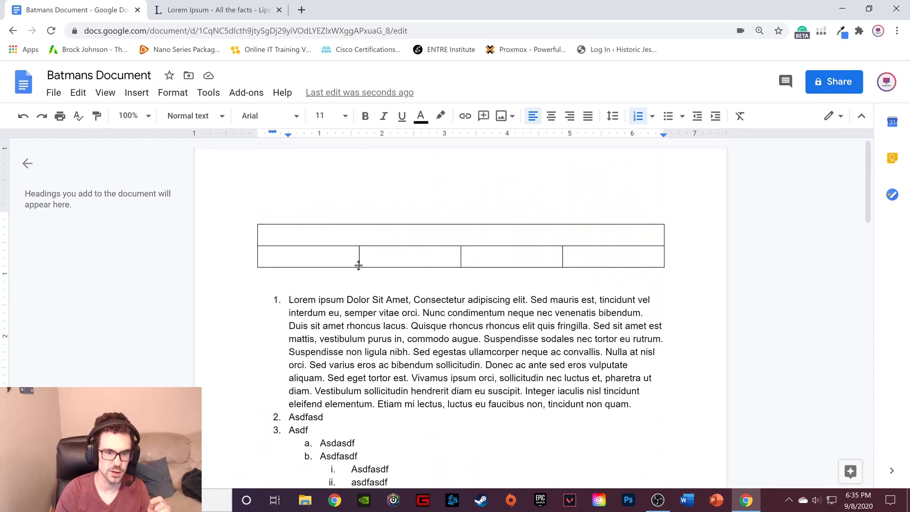
{"action": "left_click", "coordinate": [304, 257]}
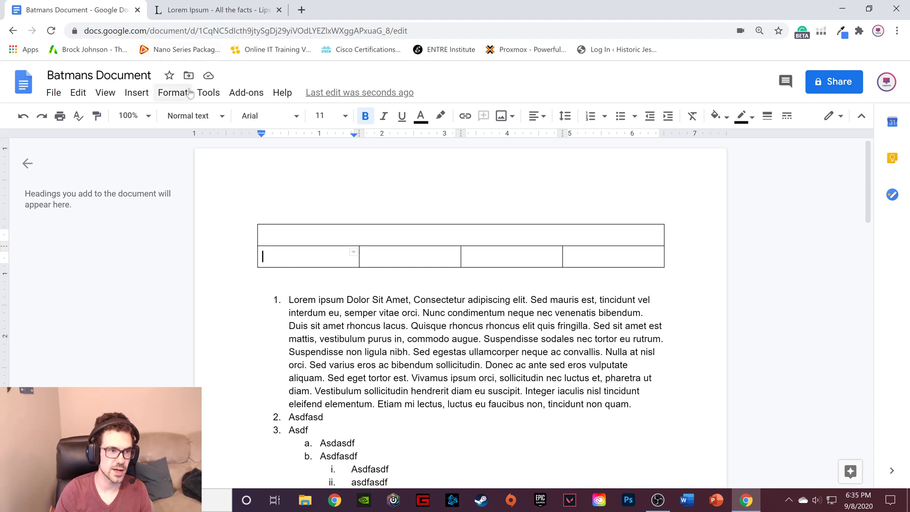
{"action": "left_click", "coordinate": [173, 93]}
{"action": "mouse_move", "coordinate": [289, 309]}
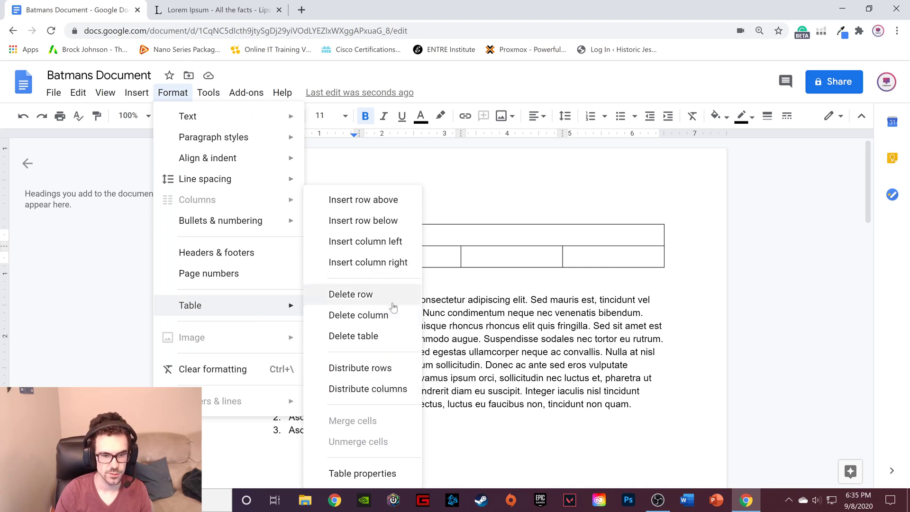
{"action": "left_click", "coordinate": [394, 229]}
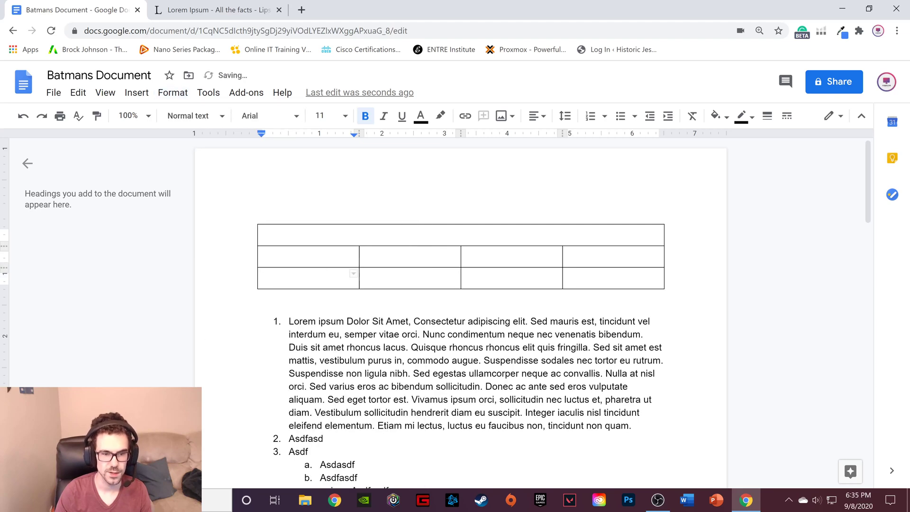
Step: Delete the merged top row of the table
{"action": "left_click", "coordinate": [462, 235]}
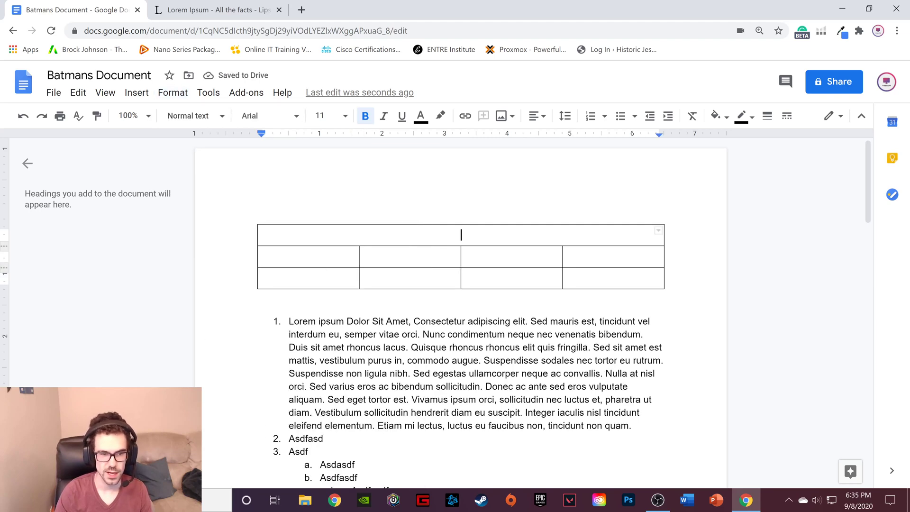
{"action": "left_click", "coordinate": [172, 93]}
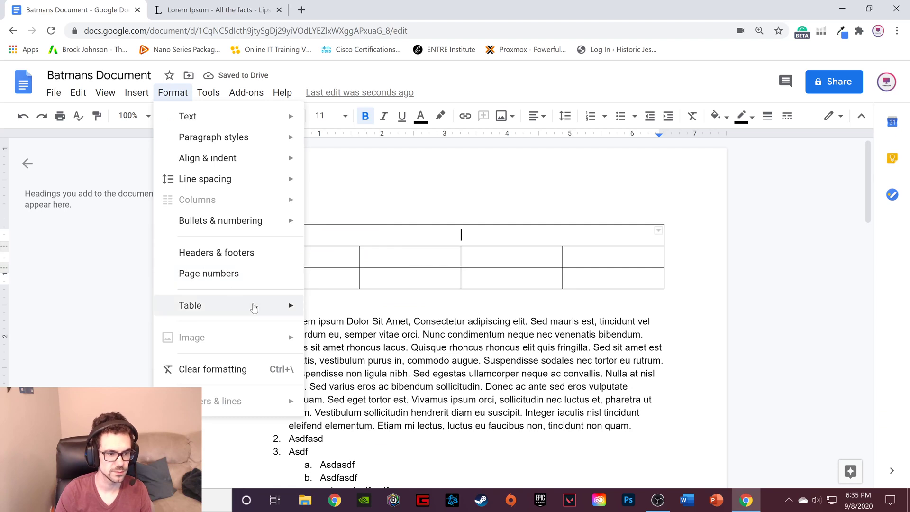
{"action": "mouse_move", "coordinate": [254, 305]}
{"action": "left_click", "coordinate": [372, 299]}
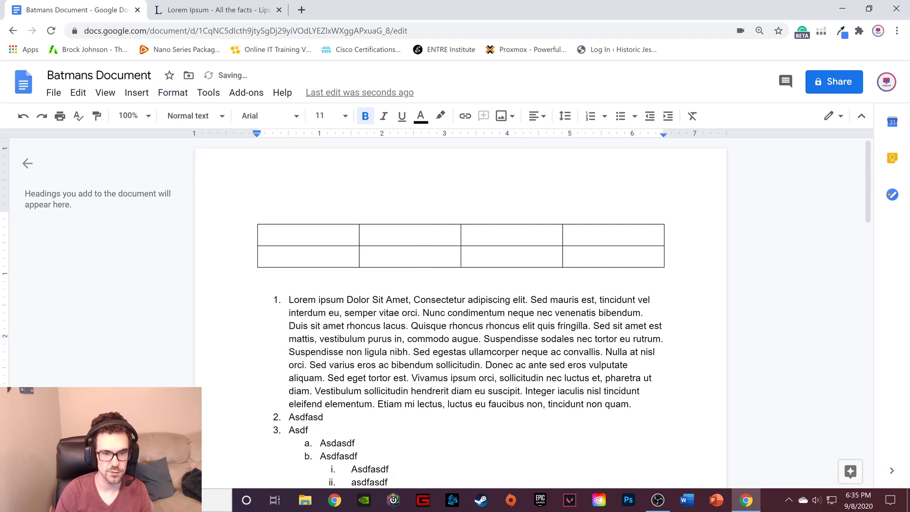
Step: Merge the four cells of the table's top row into a single cell
{"action": "left_click", "coordinate": [307, 235]}
{"action": "left_click_drag", "start_coordinate": [307, 236], "coordinate": [617, 235]}
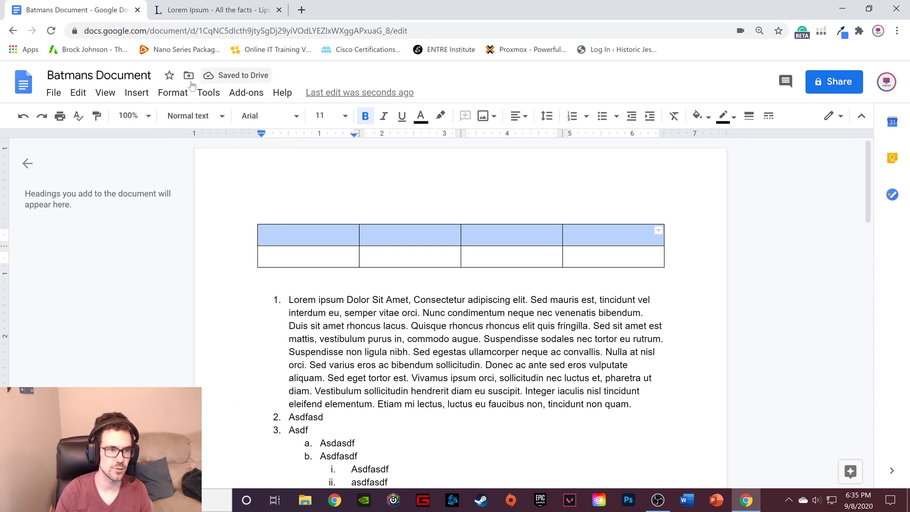
{"action": "left_click", "coordinate": [172, 92]}
{"action": "mouse_move", "coordinate": [225, 308]}
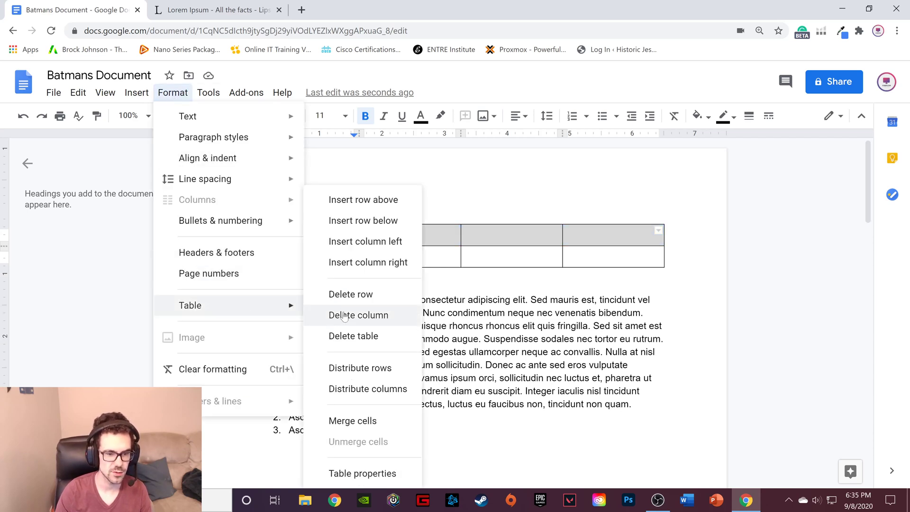
{"action": "left_click", "coordinate": [379, 422]}
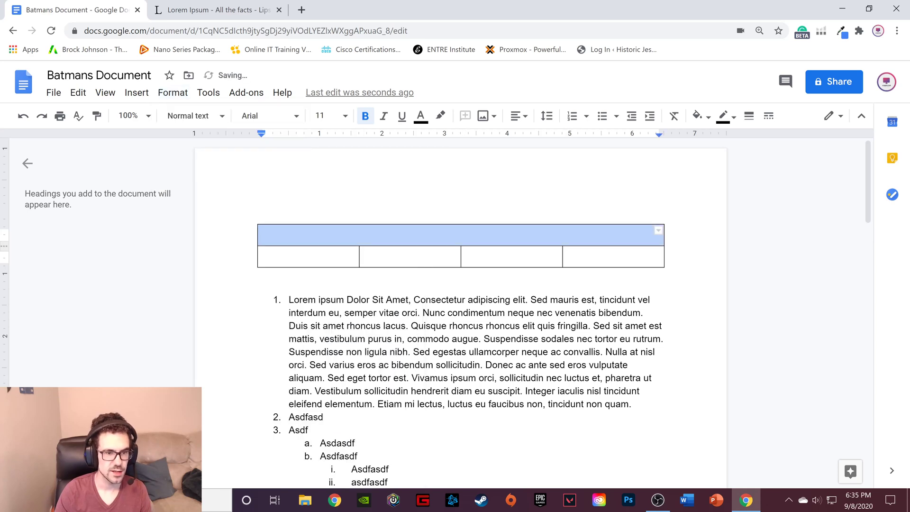
Step: Center the merged top cell of the table and enter "asdfasdf" in it
{"action": "left_click", "coordinate": [263, 235]}
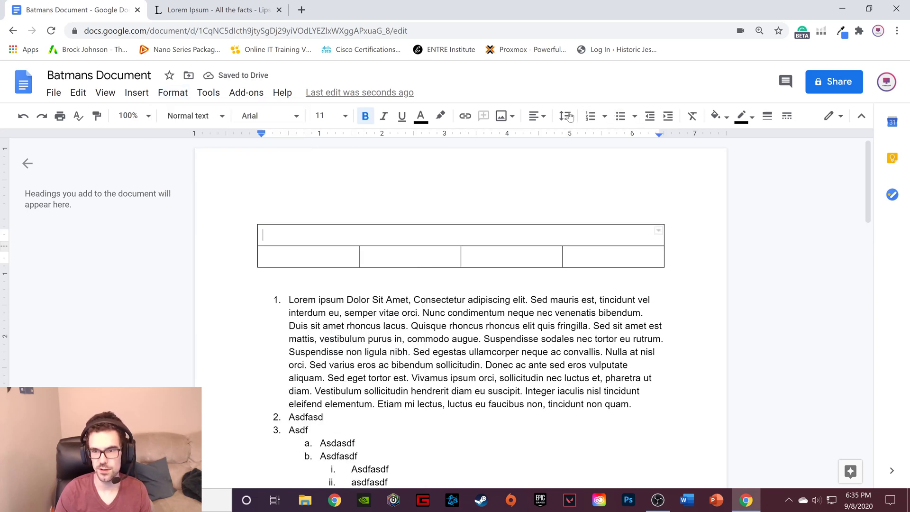
{"action": "left_click", "coordinate": [538, 116]}
{"action": "left_click", "coordinate": [501, 140]}
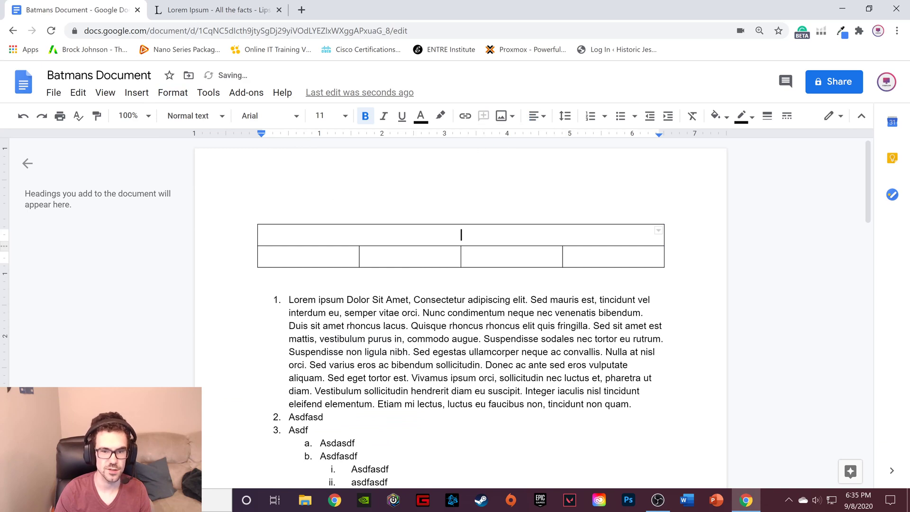
{"action": "type", "text": "asdfasdf"}
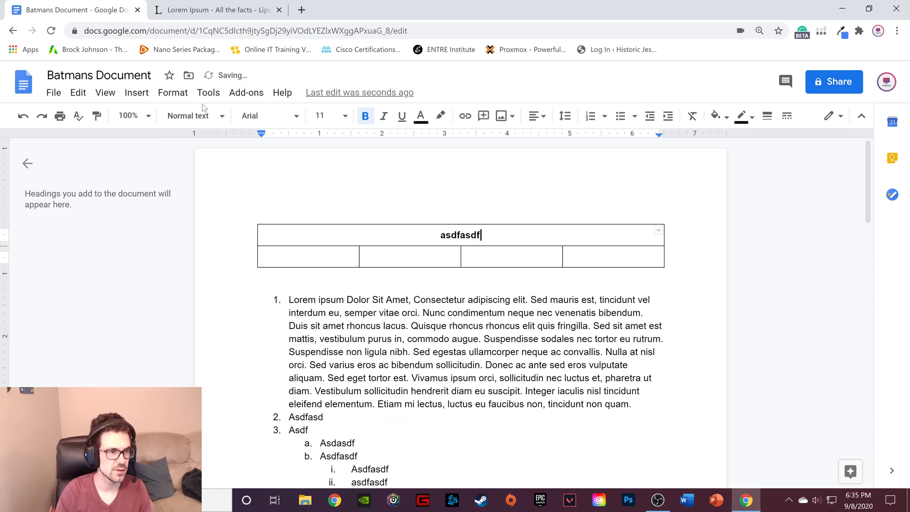
Step: Inspect the table properties, including the border color and cell vertical alignment choices, and cancel without changes
{"action": "left_click", "coordinate": [173, 93]}
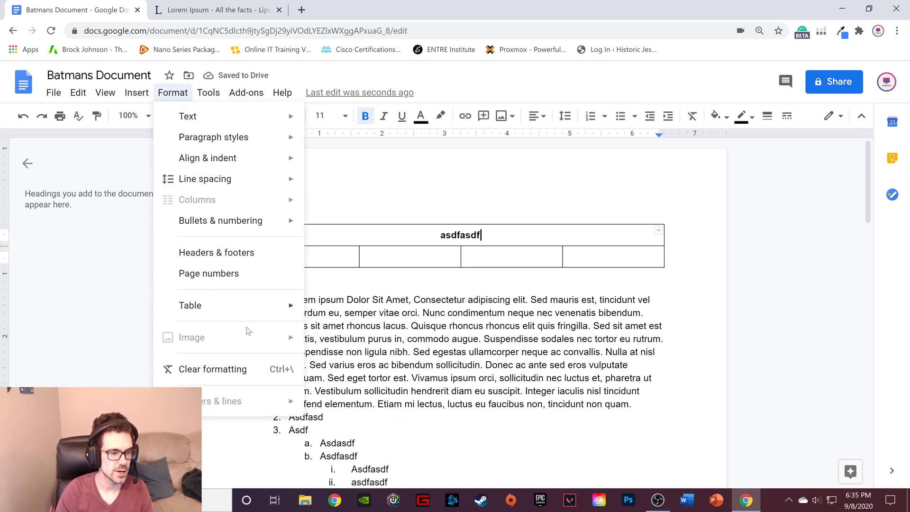
{"action": "left_click", "coordinate": [379, 471]}
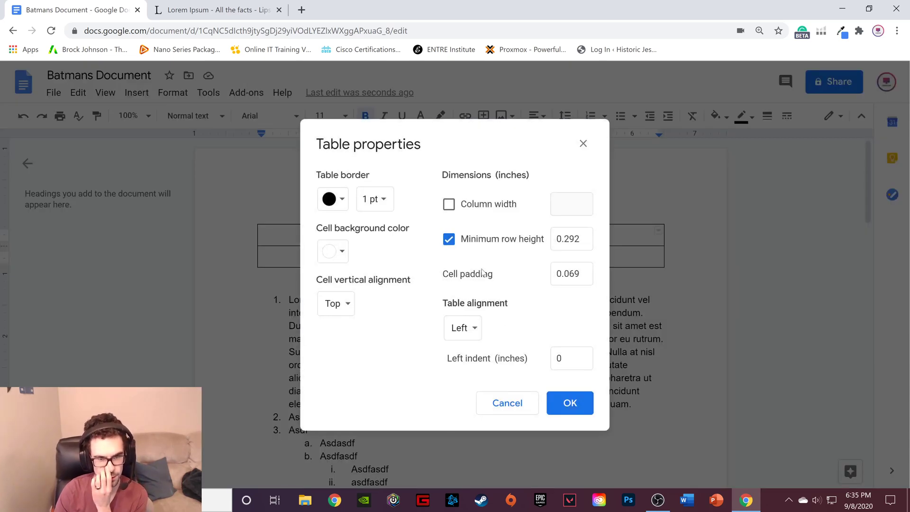
{"action": "left_click", "coordinate": [341, 196]}
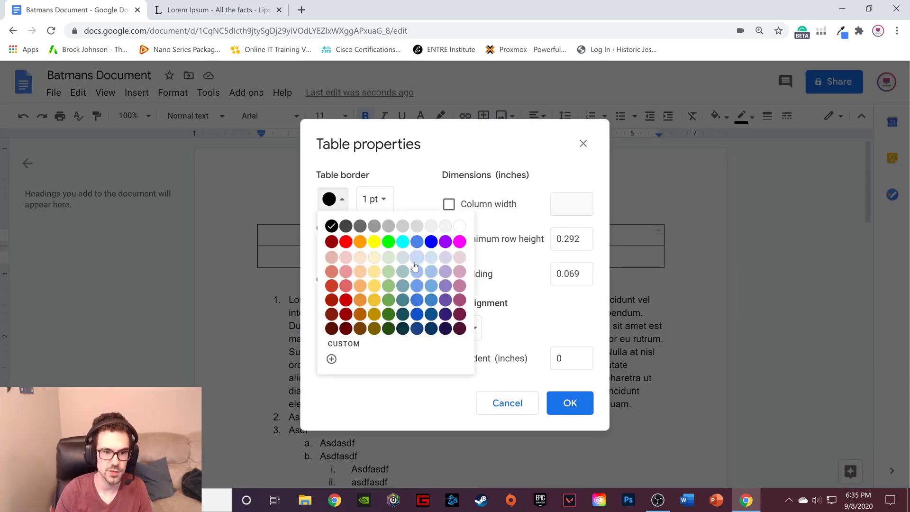
{"action": "key", "text": "Escape"}
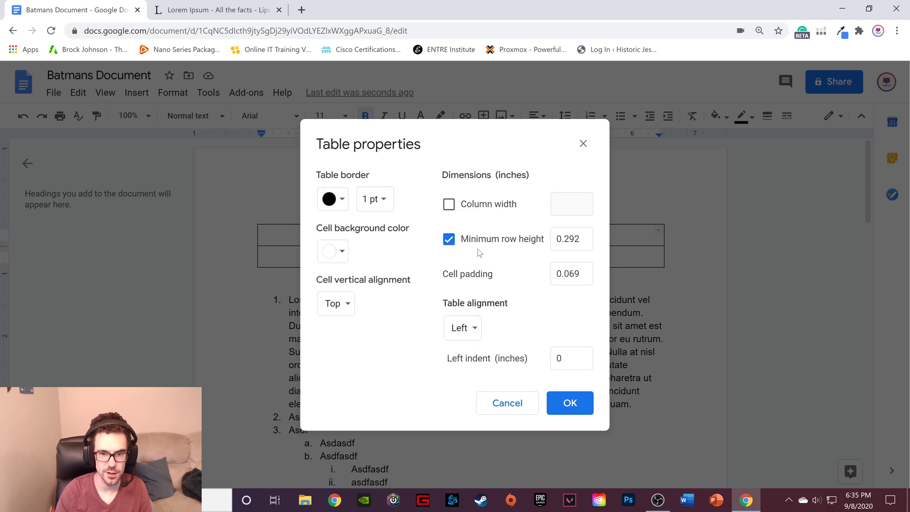
{"action": "left_click", "coordinate": [343, 302]}
{"action": "left_click", "coordinate": [415, 302]}
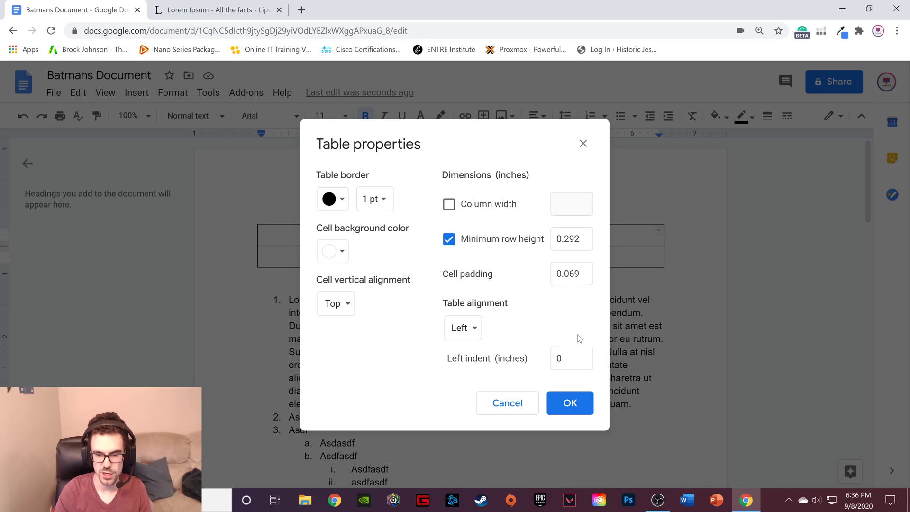
{"action": "left_click", "coordinate": [521, 401]}
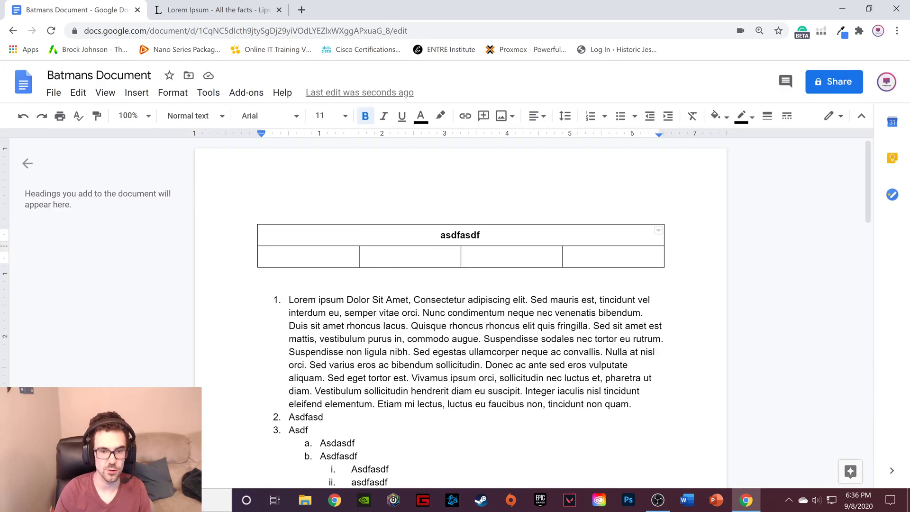
{"action": "double_click", "coordinate": [460, 236]}
{"action": "left_click", "coordinate": [408, 313]}
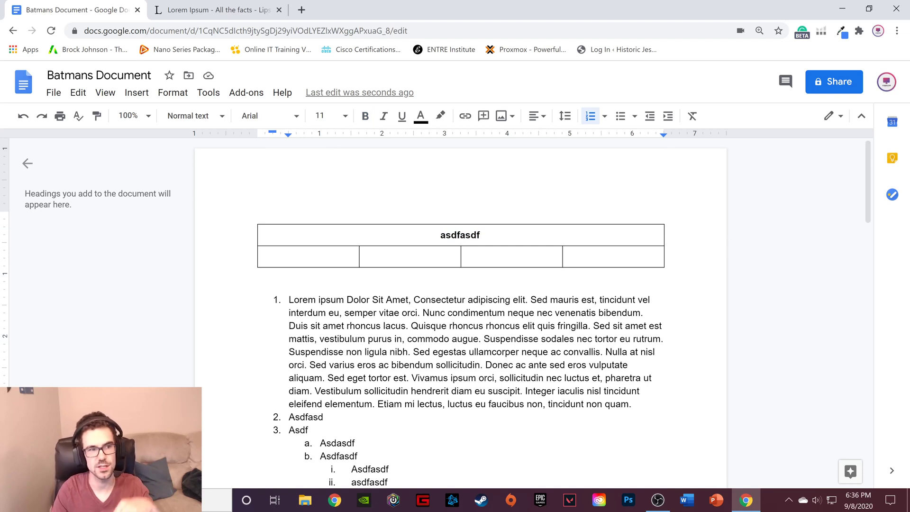
{"action": "left_click", "coordinate": [186, 98]}
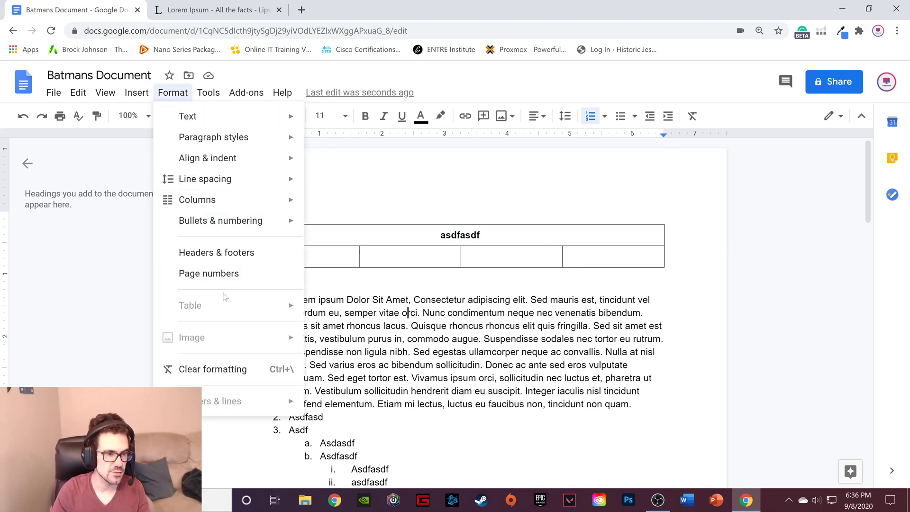
{"action": "left_click", "coordinate": [391, 326]}
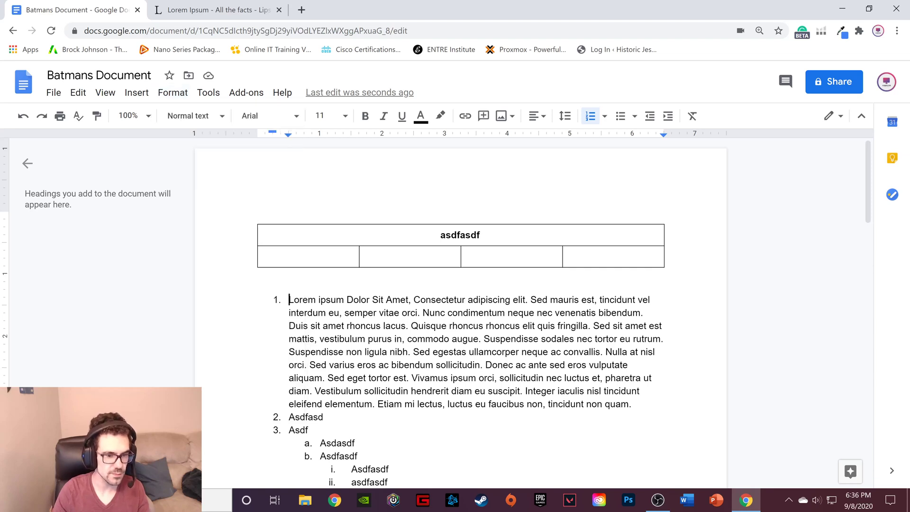
Step: Bold most of the Lorem ipsum text in list item 1, and clear its formatting
{"action": "left_click_drag", "start_coordinate": [288, 299], "coordinate": [346, 404]}
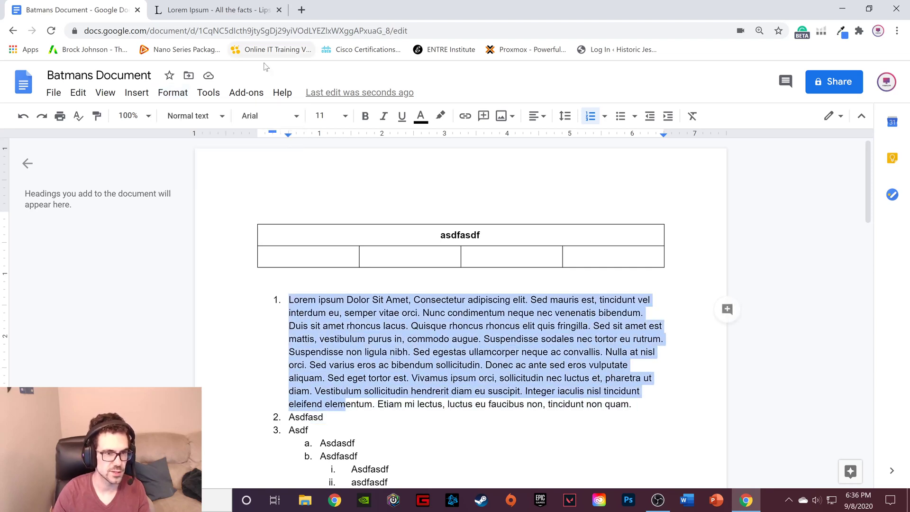
{"action": "left_click", "coordinate": [366, 116]}
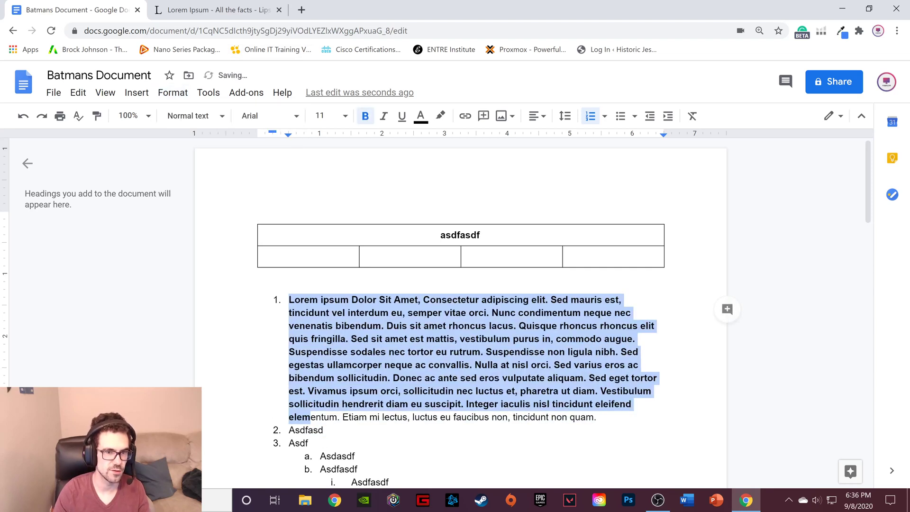
{"action": "left_click", "coordinate": [172, 93]}
{"action": "left_click", "coordinate": [213, 369]}
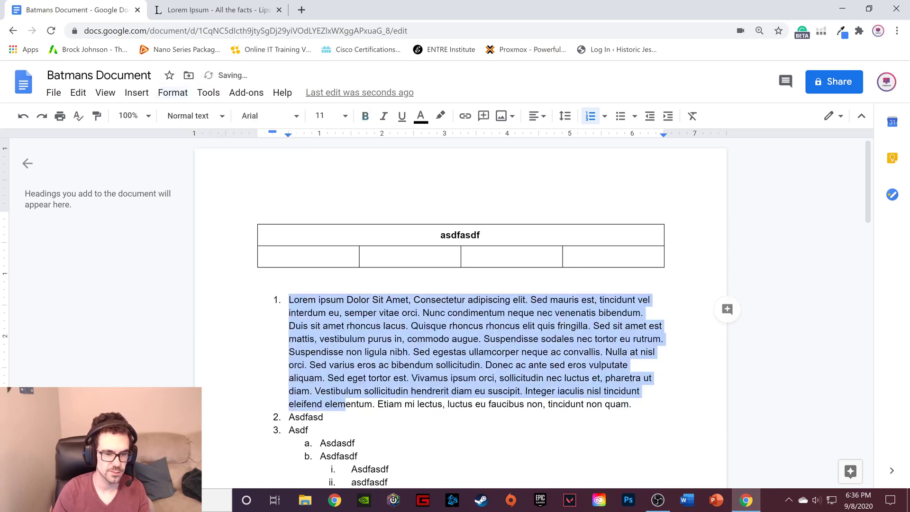
{"action": "left_click", "coordinate": [299, 312]}
Step: Move the robot image from the second page inline into the word "efficitur" in the last paragraph of the first page
{"action": "scroll", "coordinate": [299, 313], "scroll_direction": "down", "scroll_amount": 15}
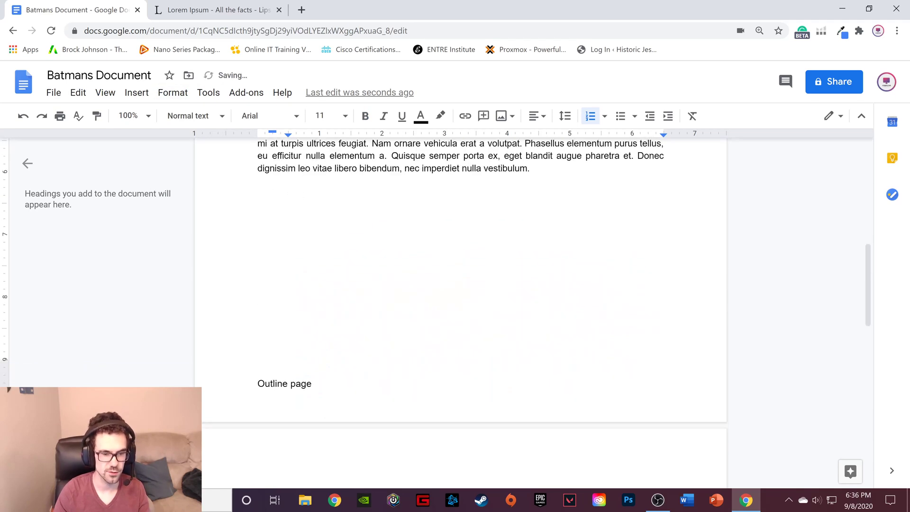
{"action": "scroll", "coordinate": [428, 301], "scroll_direction": "down", "scroll_amount": 4}
{"action": "left_click", "coordinate": [428, 301]}
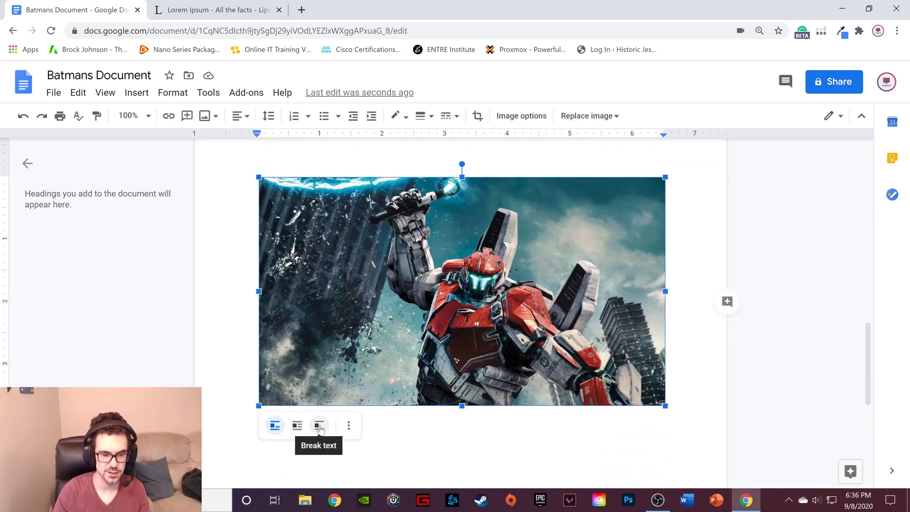
{"action": "scroll", "coordinate": [456, 300], "scroll_direction": "up", "scroll_amount": 3}
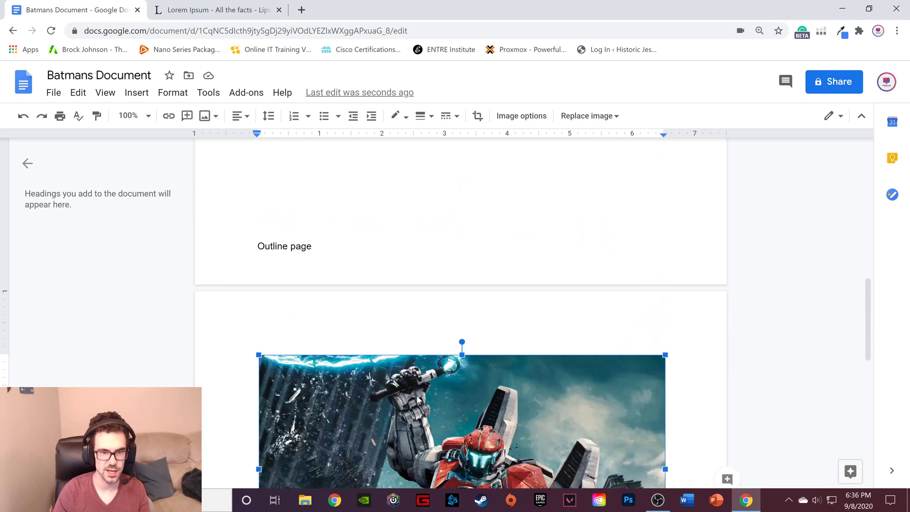
{"action": "scroll", "coordinate": [456, 300], "scroll_direction": "up", "scroll_amount": 3}
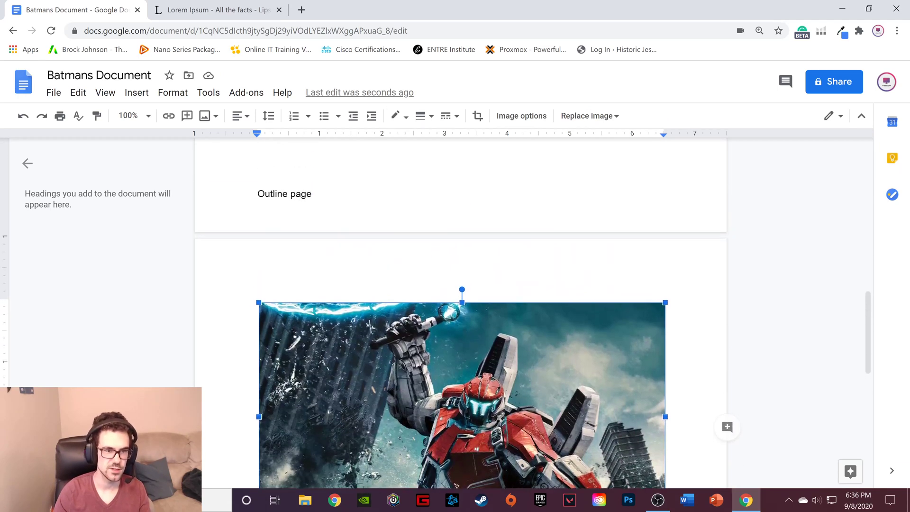
{"action": "scroll", "coordinate": [297, 160], "scroll_direction": "up", "scroll_amount": 1}
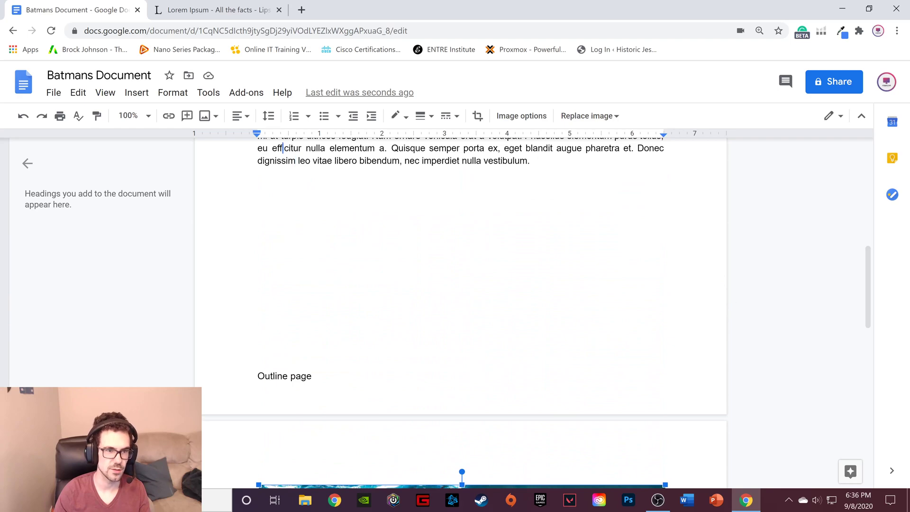
{"action": "left_click_drag", "start_coordinate": [285, 152], "coordinate": [283, 149]}
{"action": "scroll", "coordinate": [382, 244], "scroll_direction": "down", "scroll_amount": 3}
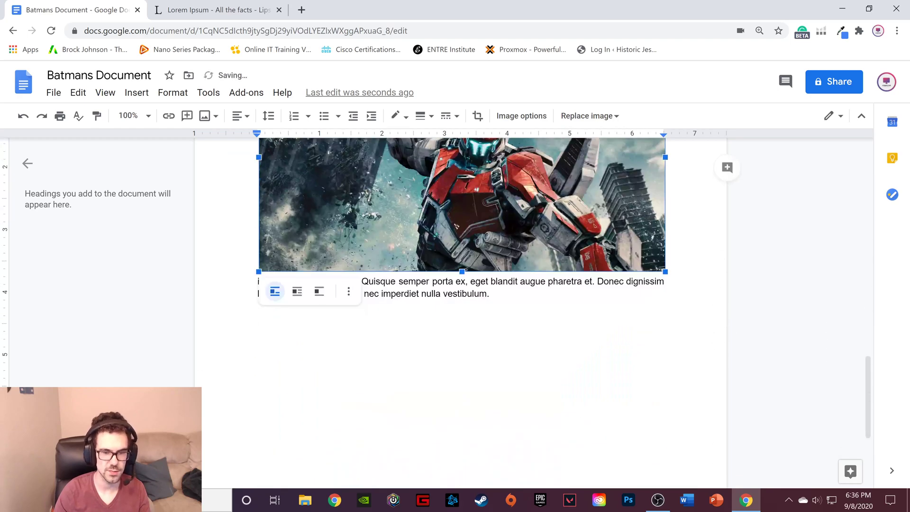
Step: Try the wrap text layout on the robot image, and undo the change
{"action": "scroll", "coordinate": [380, 249], "scroll_direction": "up", "scroll_amount": 2}
{"action": "left_click", "coordinate": [298, 410]}
{"action": "scroll", "coordinate": [393, 363], "scroll_direction": "up", "scroll_amount": 3}
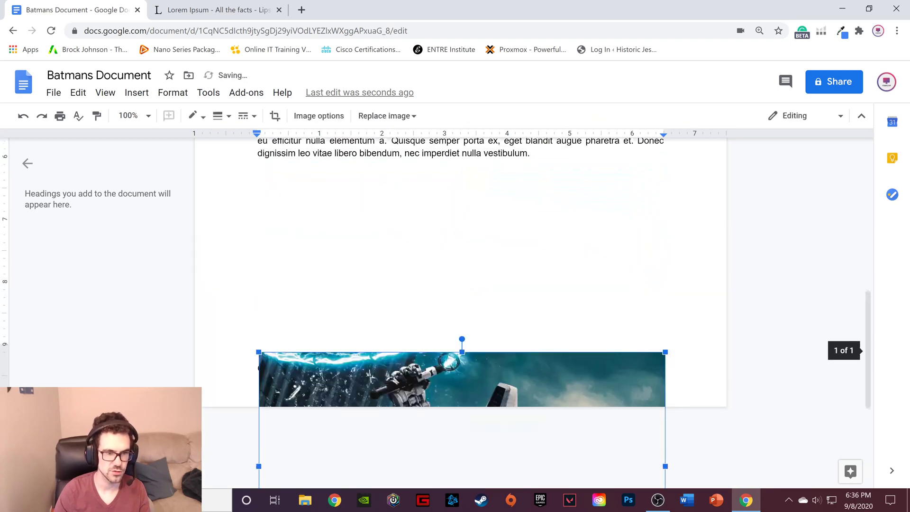
{"action": "scroll", "coordinate": [460, 284], "scroll_direction": "up", "scroll_amount": 5}
{"action": "scroll", "coordinate": [460, 284], "scroll_direction": "down", "scroll_amount": 4}
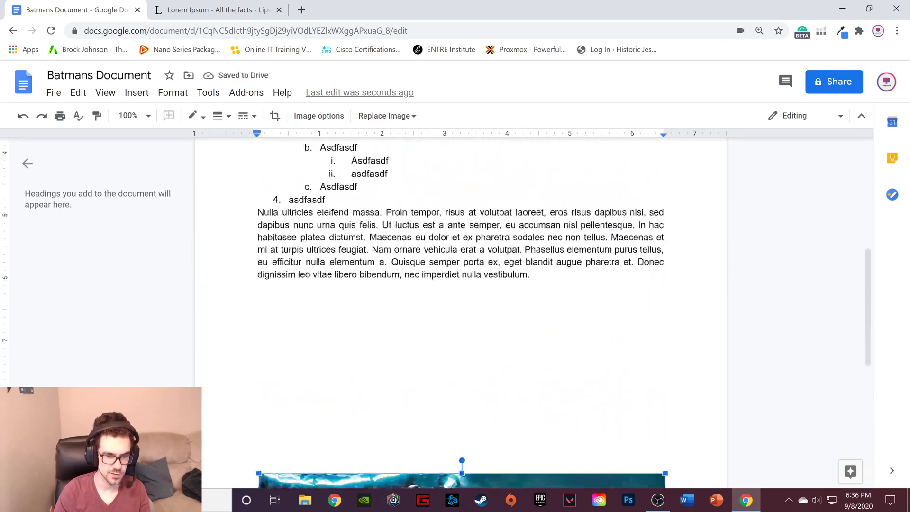
{"action": "scroll", "coordinate": [460, 256], "scroll_direction": "up", "scroll_amount": 3}
{"action": "key", "text": "ctrl+z"}
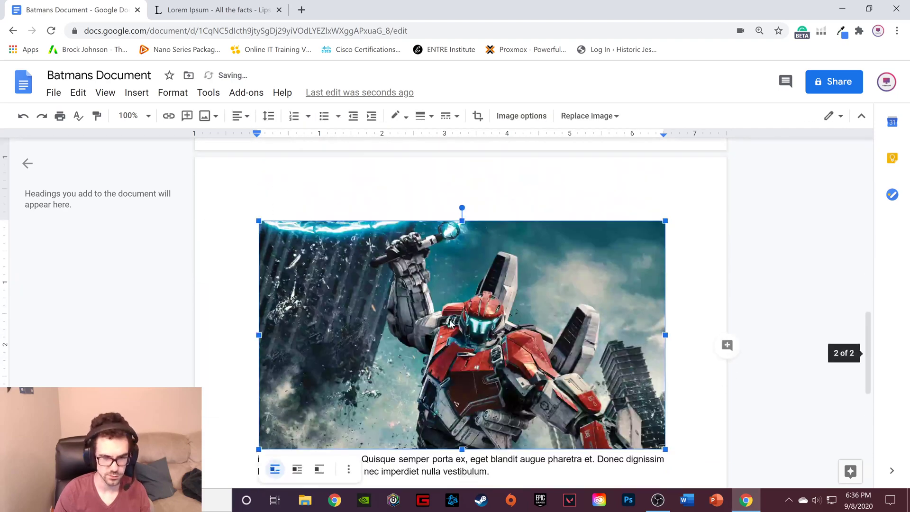
Step: Set the robot image to break text and move it up into the numbered list, directly below sub-item b
{"action": "scroll", "coordinate": [325, 345], "scroll_direction": "down", "scroll_amount": 2}
{"action": "left_click", "coordinate": [319, 352]}
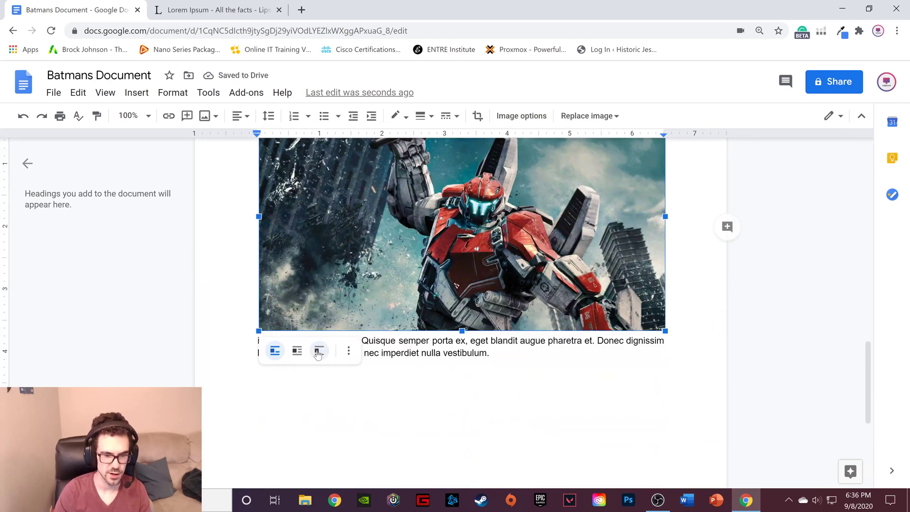
{"action": "scroll", "coordinate": [391, 331], "scroll_direction": "down", "scroll_amount": 1}
{"action": "scroll", "coordinate": [448, 295], "scroll_direction": "up", "scroll_amount": 4}
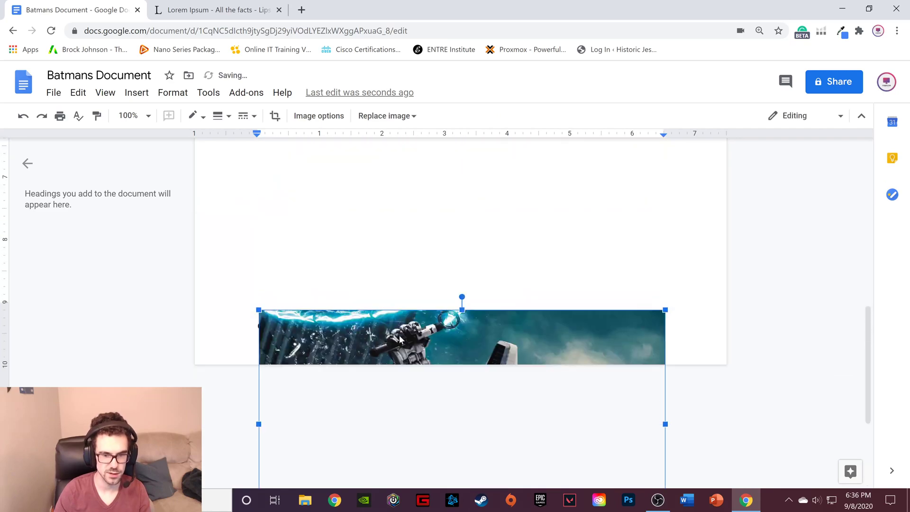
{"action": "left_click_drag", "start_coordinate": [403, 340], "coordinate": [394, 321]}
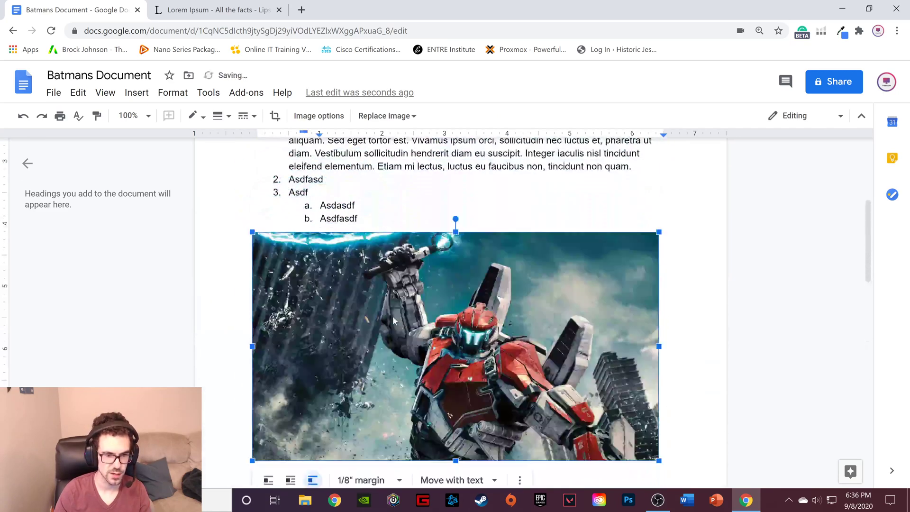
{"action": "scroll", "coordinate": [504, 344], "scroll_direction": "up", "scroll_amount": 5}
Step: View the choices for how the robot image moves with the text or stays fixed on the page
{"action": "scroll", "coordinate": [494, 328], "scroll_direction": "down", "scroll_amount": 9}
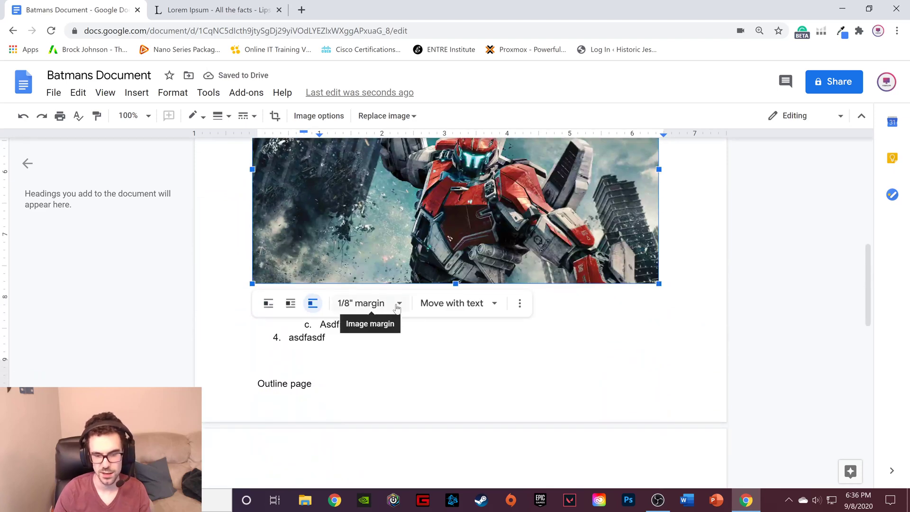
{"action": "left_click", "coordinate": [495, 304]}
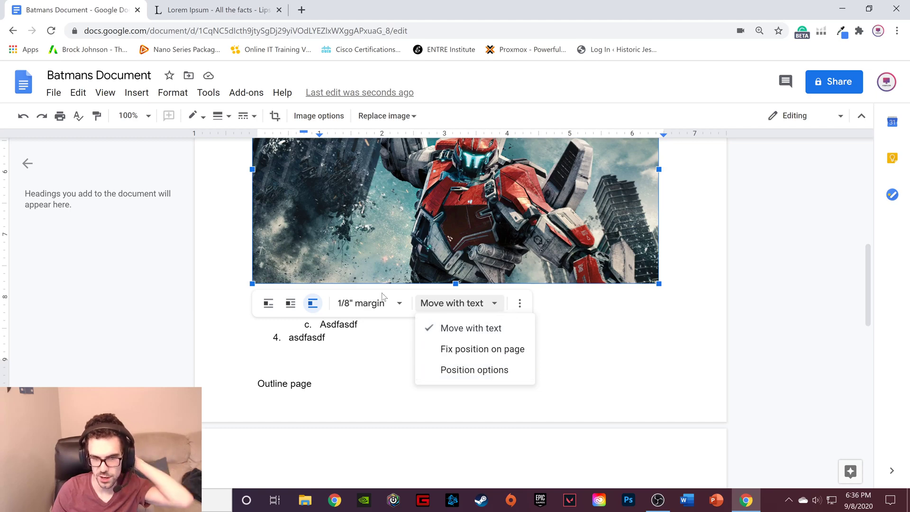
{"action": "scroll", "coordinate": [387, 284], "scroll_direction": "up", "scroll_amount": 3}
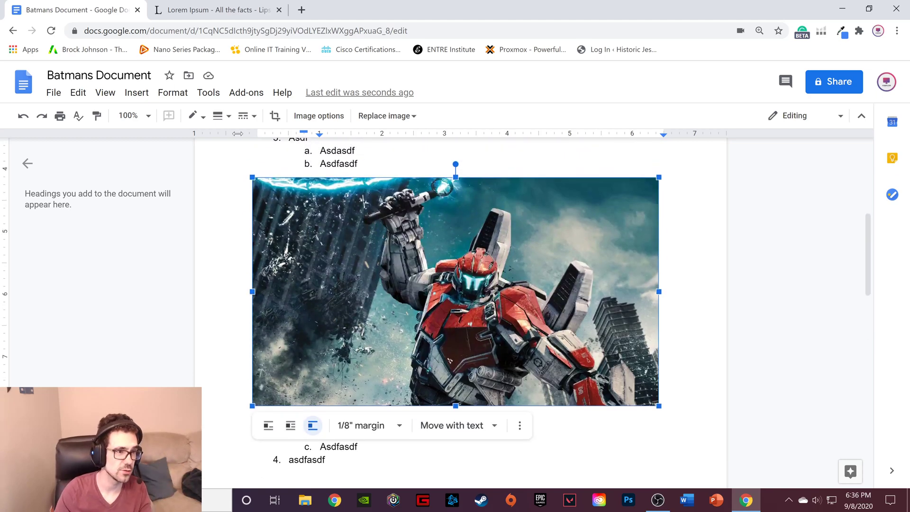
Step: Examine the image formatting choices and the Size & Rotation settings in the image options, and close them
{"action": "left_click", "coordinate": [181, 97]}
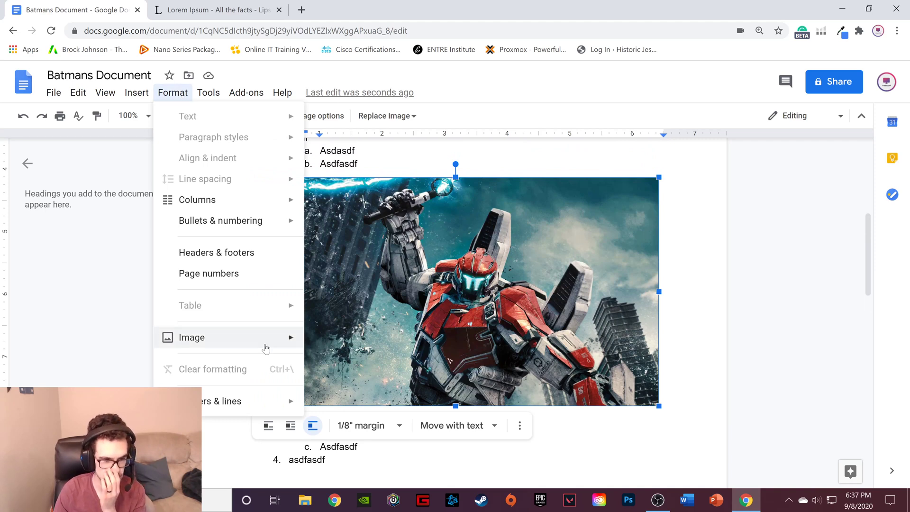
{"action": "mouse_move", "coordinate": [286, 337]}
{"action": "mouse_move", "coordinate": [392, 367]}
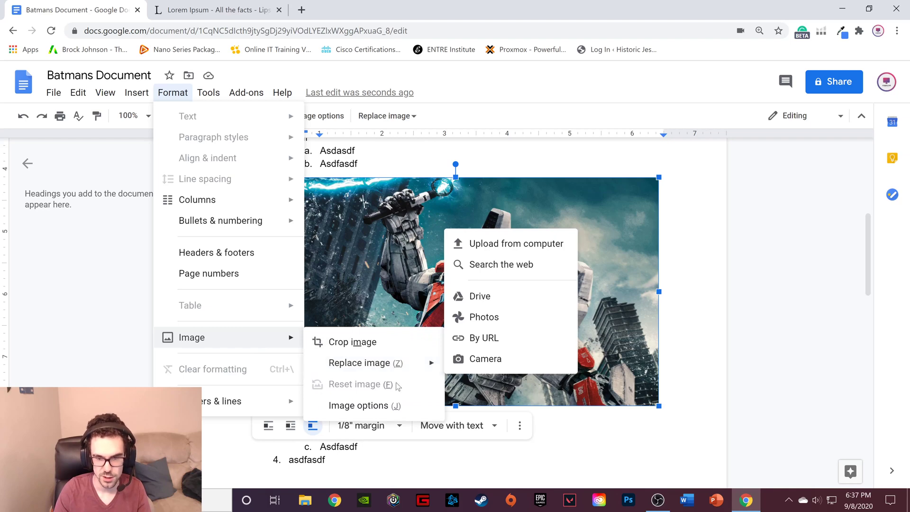
{"action": "left_click", "coordinate": [398, 407]}
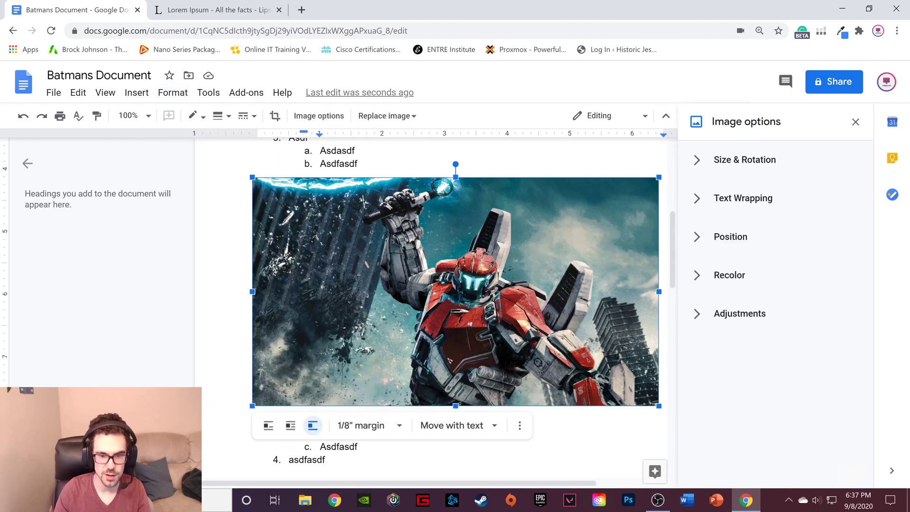
{"action": "left_click", "coordinate": [697, 161]}
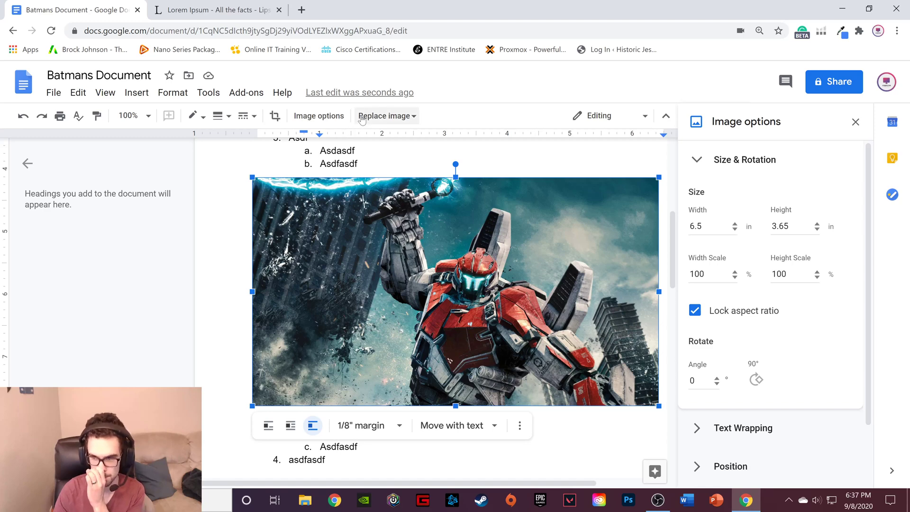
{"action": "left_click", "coordinate": [855, 121]}
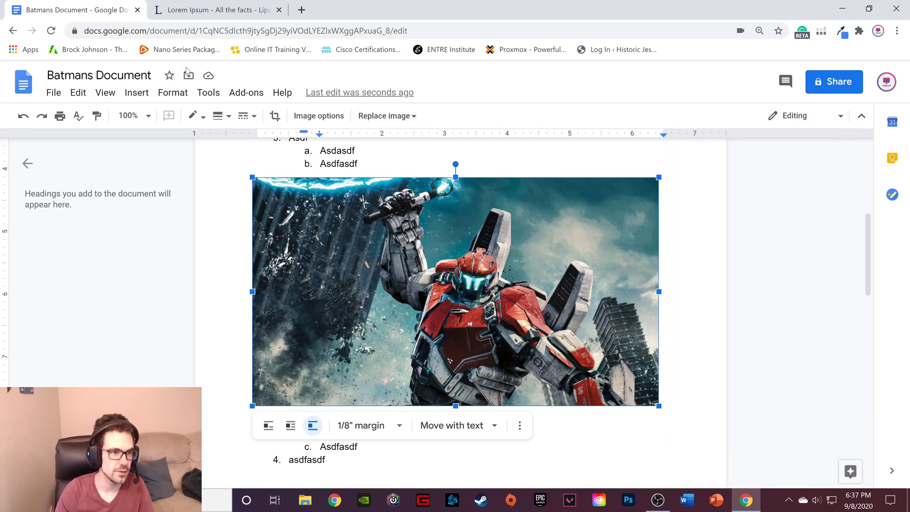
Step: Check the document's word count and enable displaying the word count while typing
{"action": "left_click", "coordinate": [332, 164]}
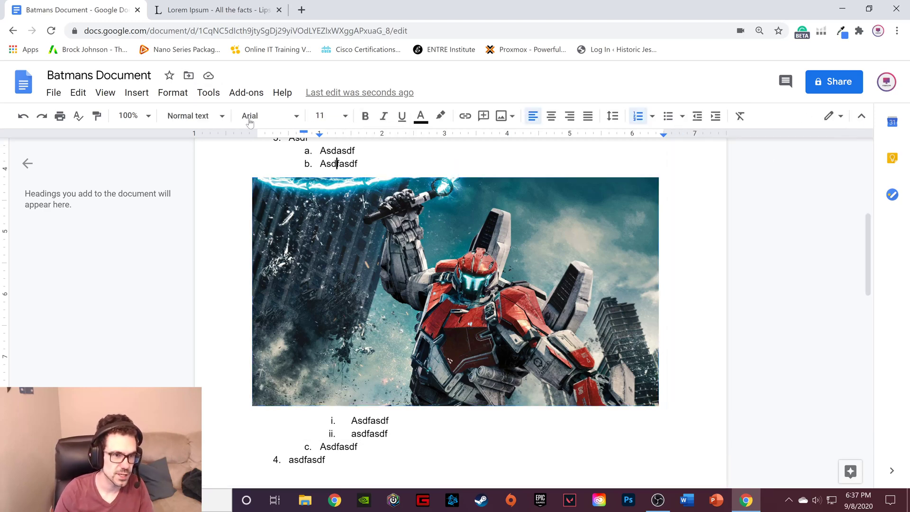
{"action": "left_click", "coordinate": [213, 94]}
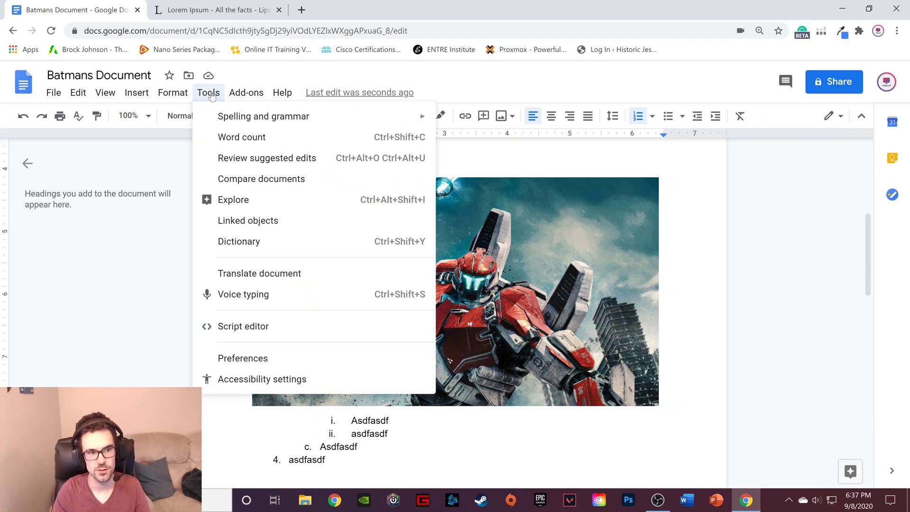
{"action": "mouse_move", "coordinate": [307, 121]}
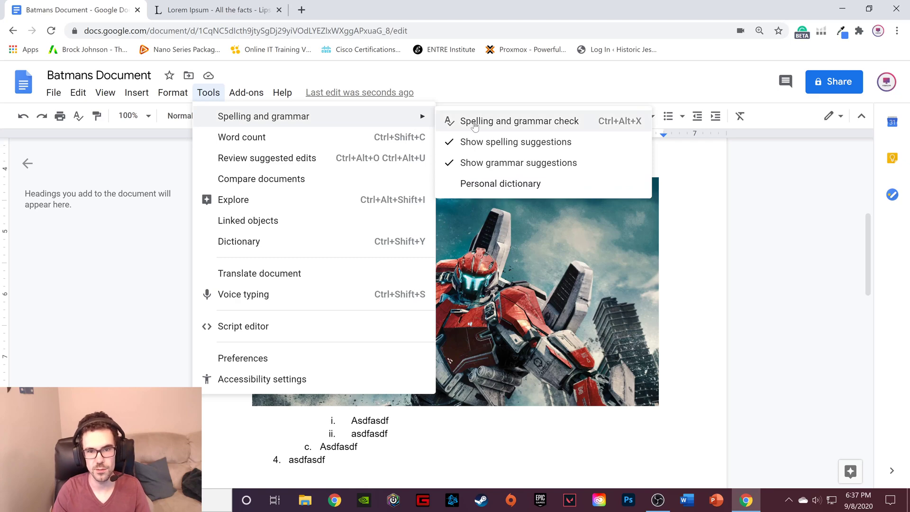
{"action": "left_click", "coordinate": [318, 147]}
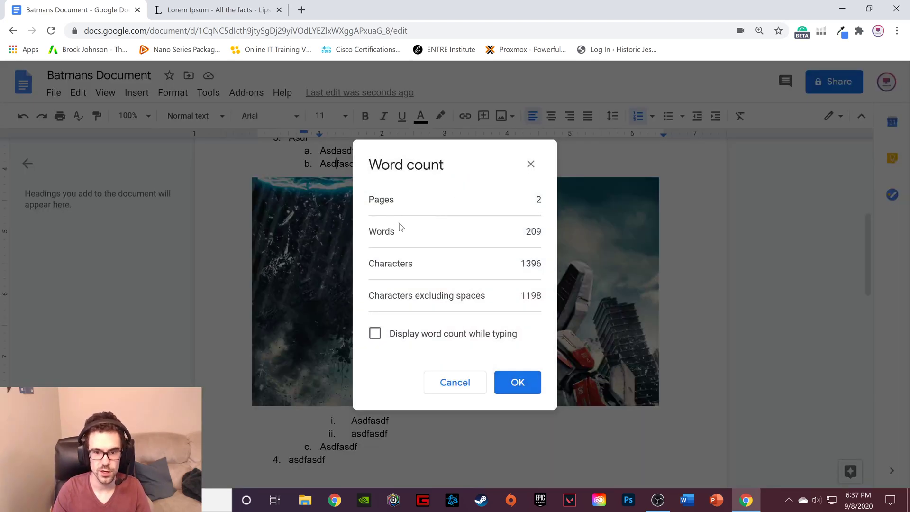
{"action": "left_click_drag", "start_coordinate": [368, 231], "coordinate": [405, 235]}
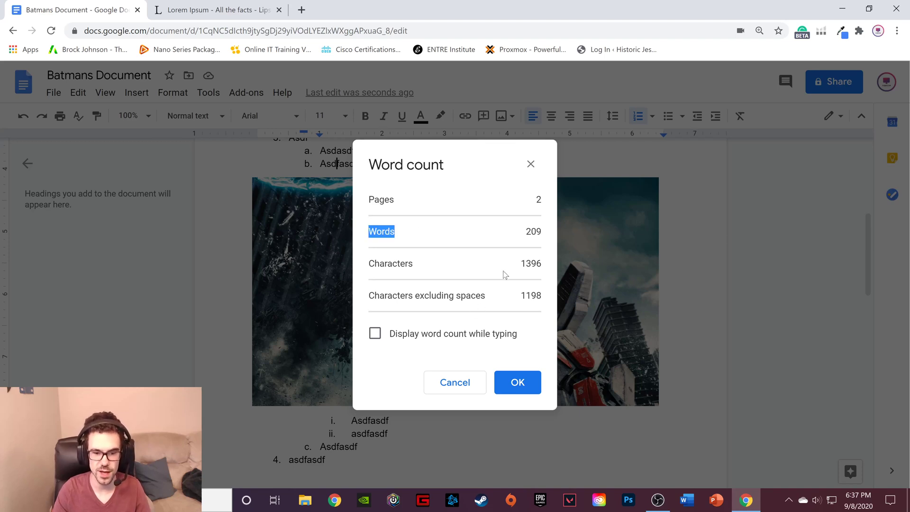
{"action": "left_click", "coordinate": [374, 338]}
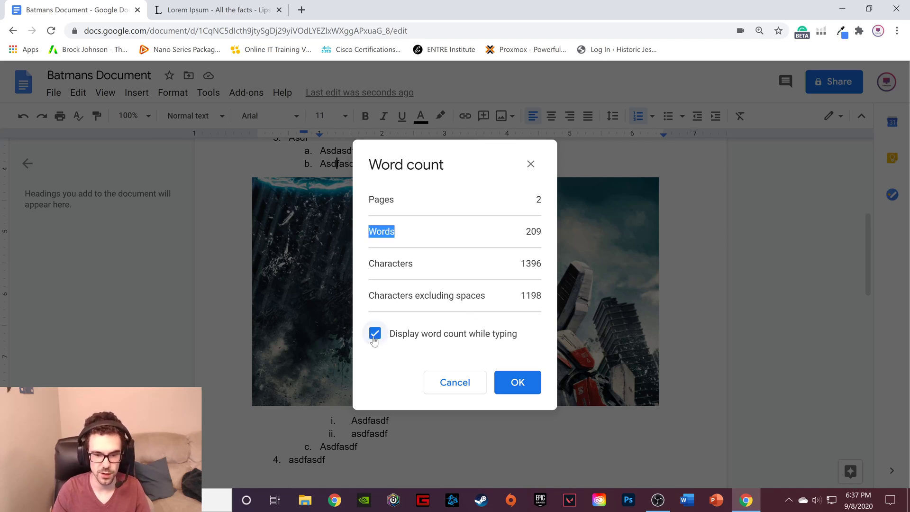
{"action": "left_click", "coordinate": [524, 382]}
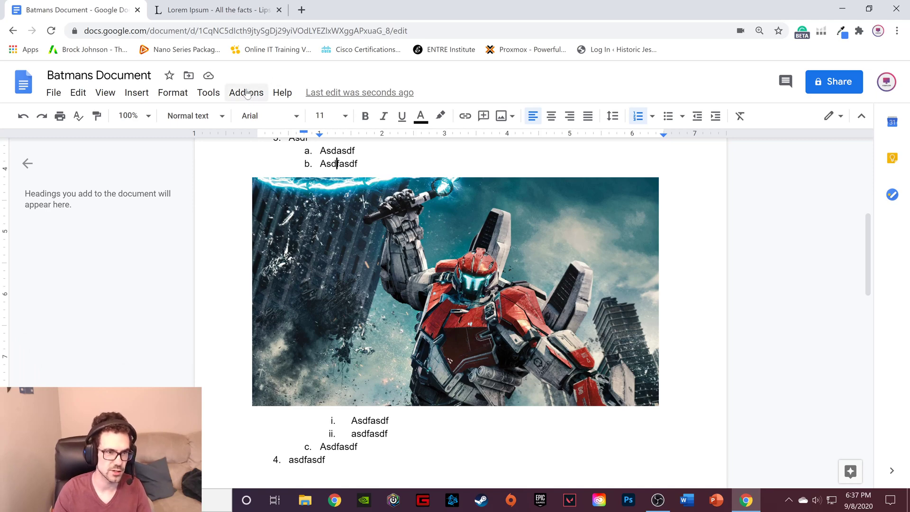
Step: Review the document's suggested edits and dismiss the review
{"action": "left_click", "coordinate": [208, 93]}
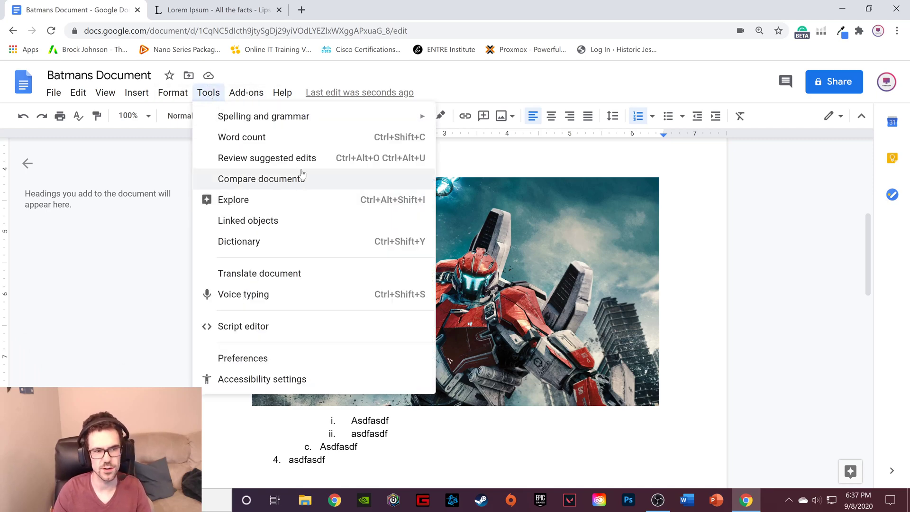
{"action": "left_click", "coordinate": [274, 163]}
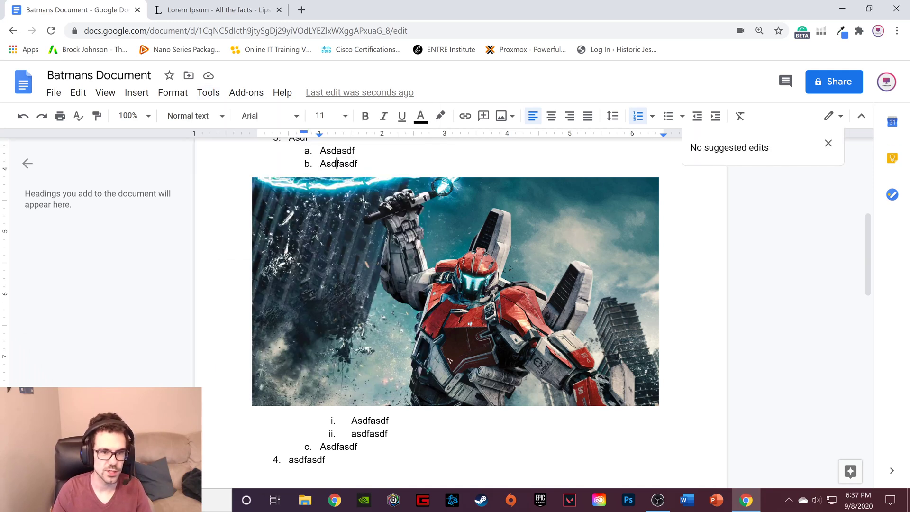
{"action": "left_click", "coordinate": [827, 144]}
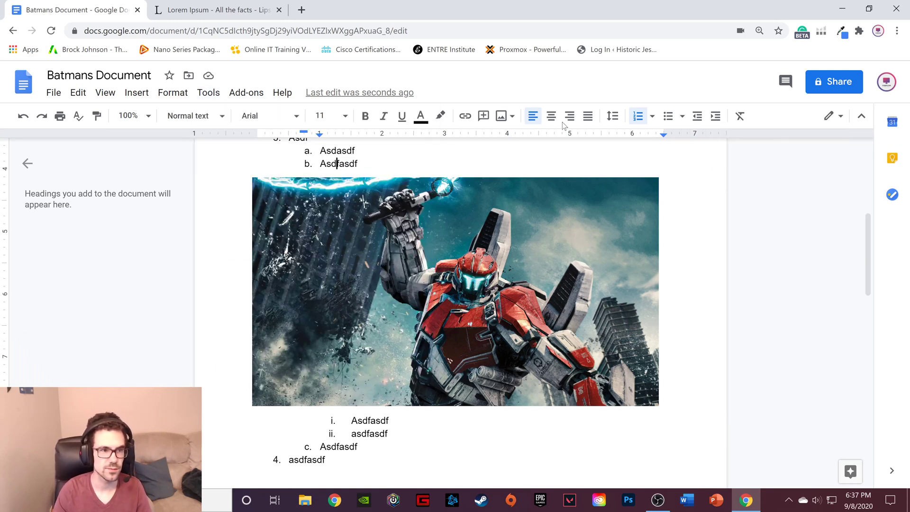
Step: Search for "pacific rim" with the Explore tool, browse the web results and close Explore
{"action": "left_click", "coordinate": [207, 94]}
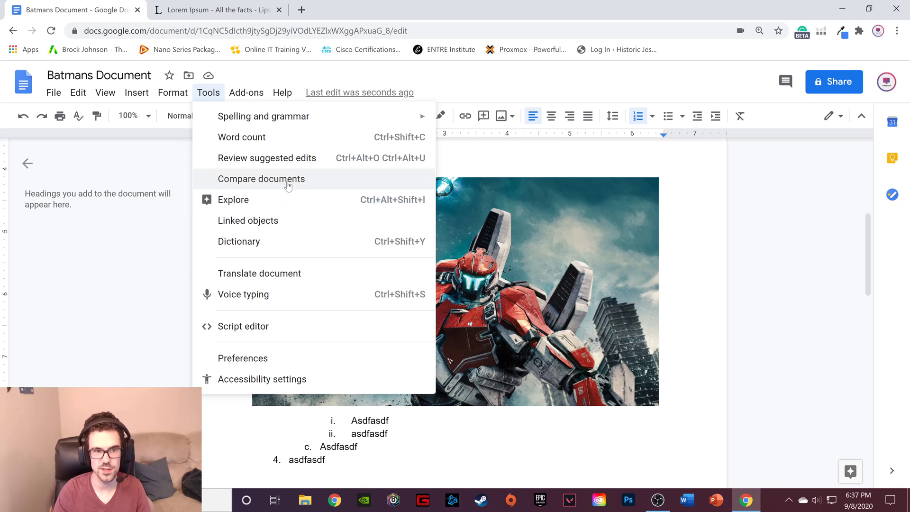
{"action": "left_click", "coordinate": [293, 204]}
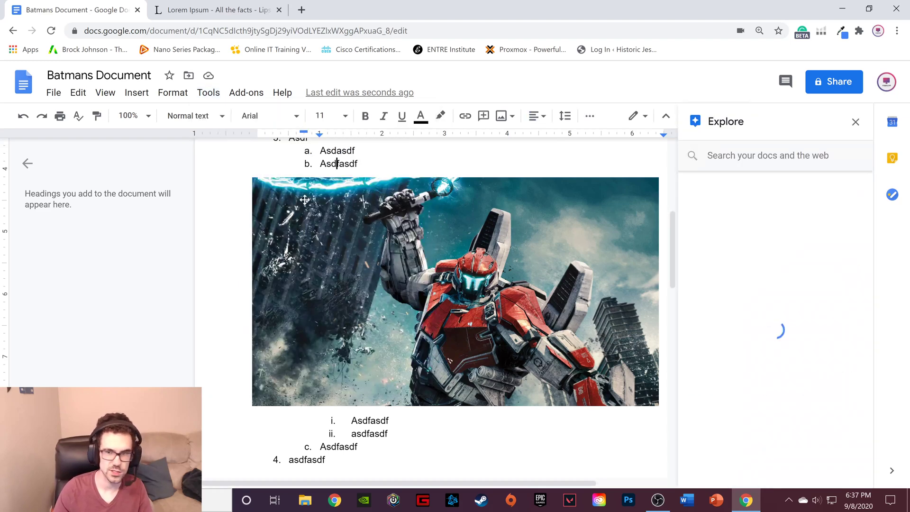
{"action": "left_click", "coordinate": [768, 156]}
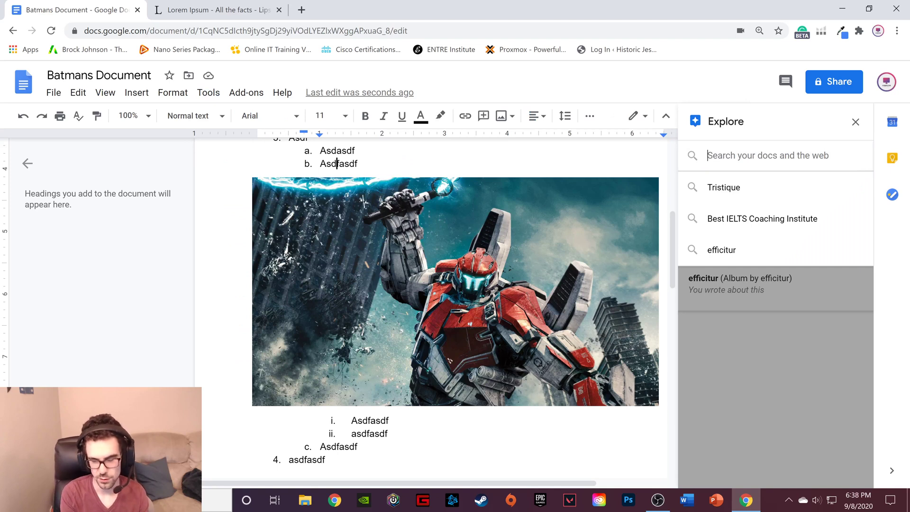
{"action": "type", "text": "pac"}
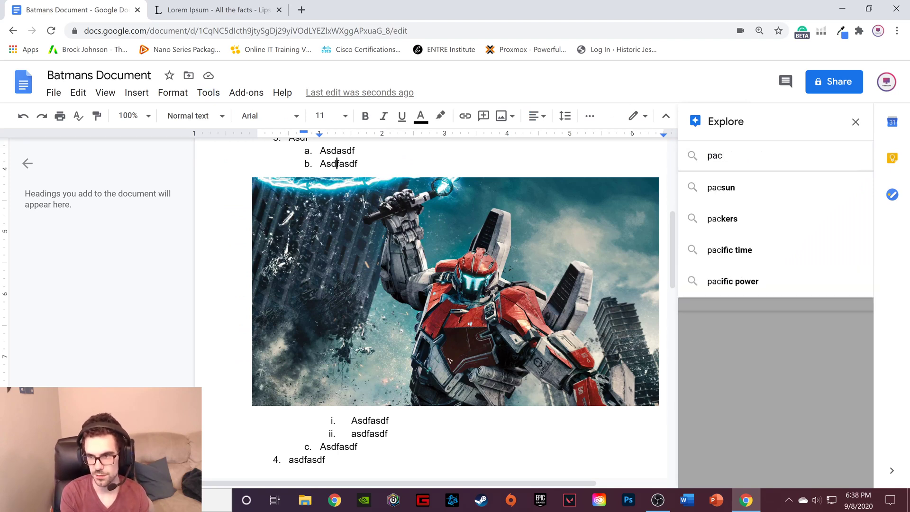
{"action": "type", "text": "ific rim"}
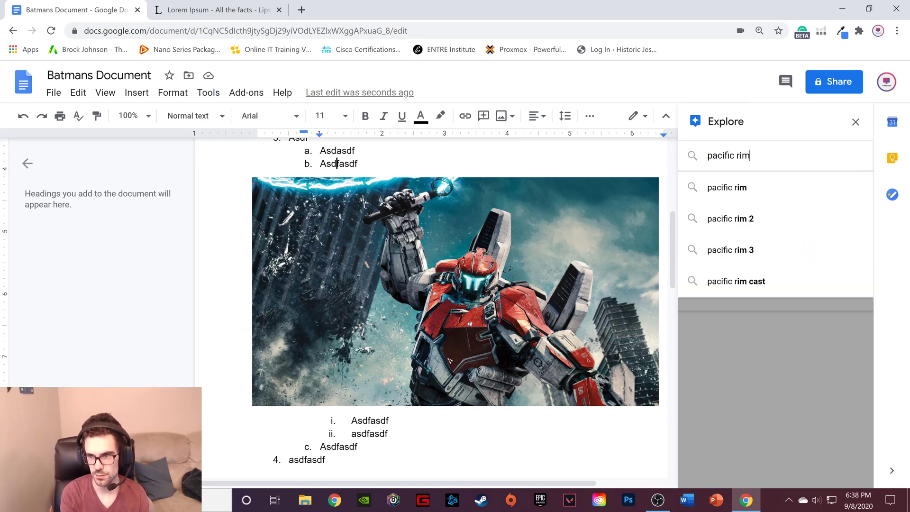
{"action": "key", "text": "Return"}
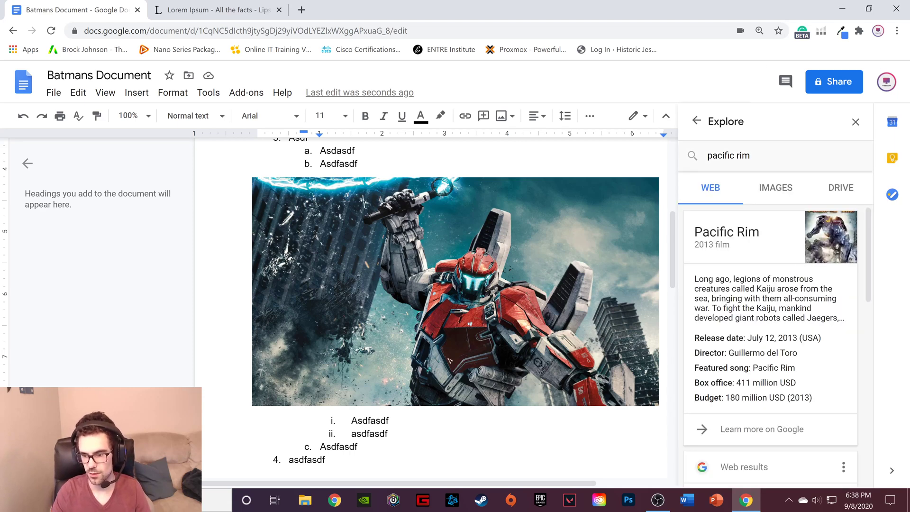
{"action": "scroll", "coordinate": [770, 332], "scroll_direction": "down", "scroll_amount": 6}
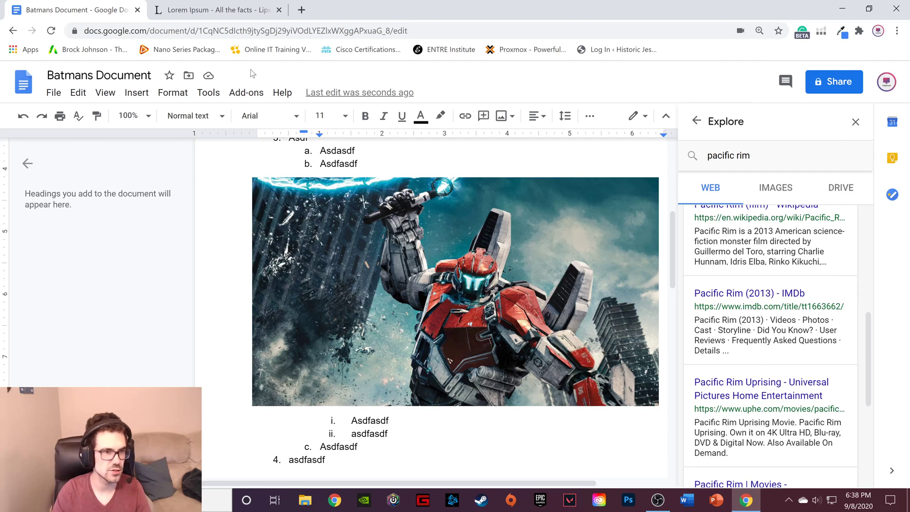
{"action": "left_click", "coordinate": [856, 122]}
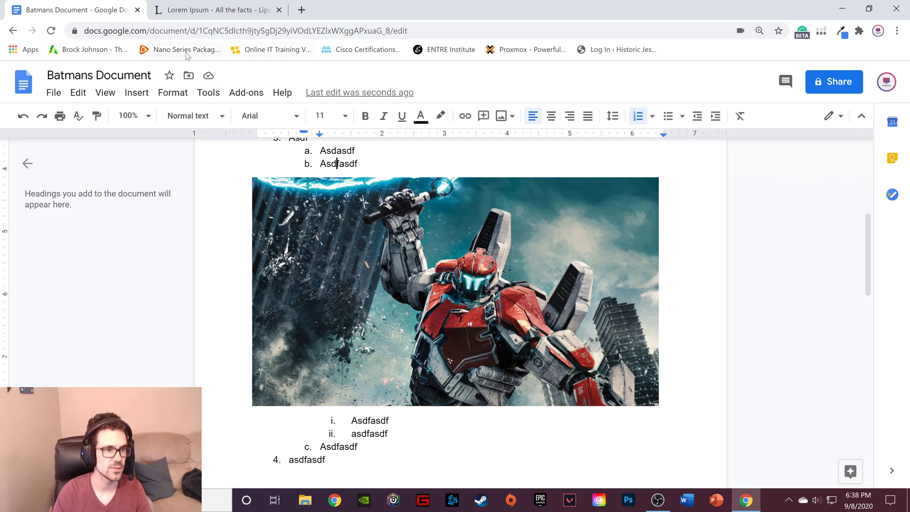
Step: Look up the word "cool" in the Dictionary and highlight its first definition
{"action": "left_click", "coordinate": [245, 93]}
{"action": "mouse_move", "coordinate": [208, 94]}
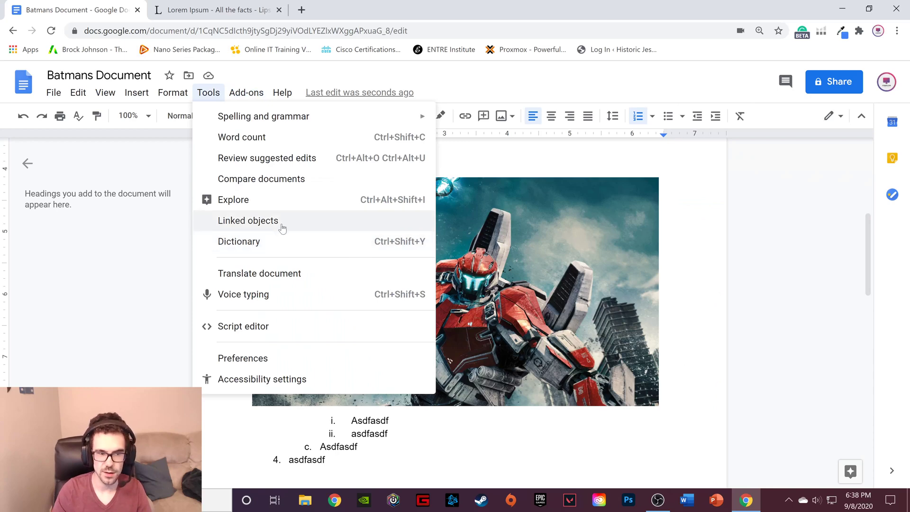
{"action": "left_click", "coordinate": [291, 245]}
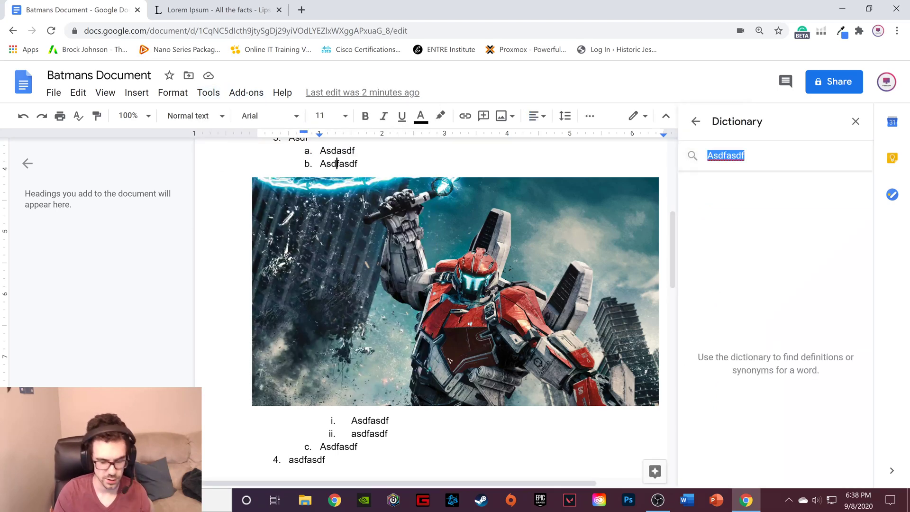
{"action": "type", "text": "cool"}
{"action": "key", "text": "Return"}
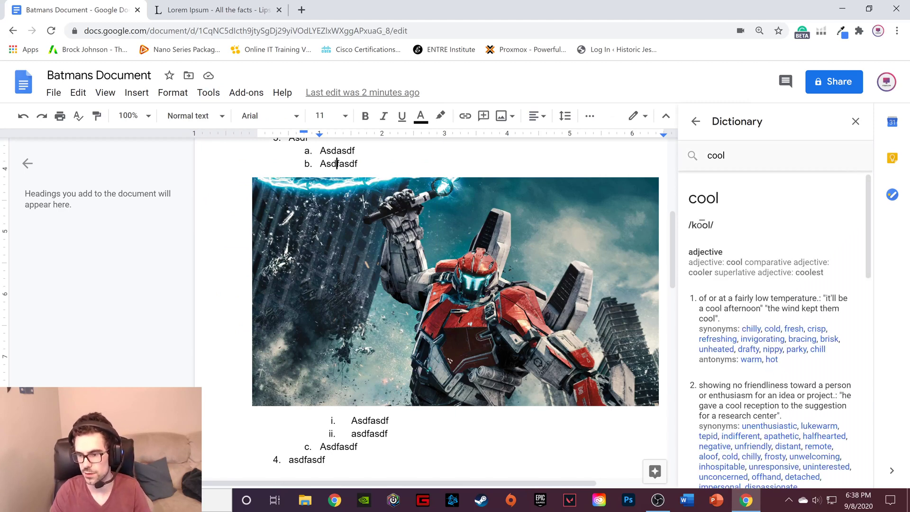
{"action": "left_click_drag", "start_coordinate": [700, 298], "coordinate": [746, 326]}
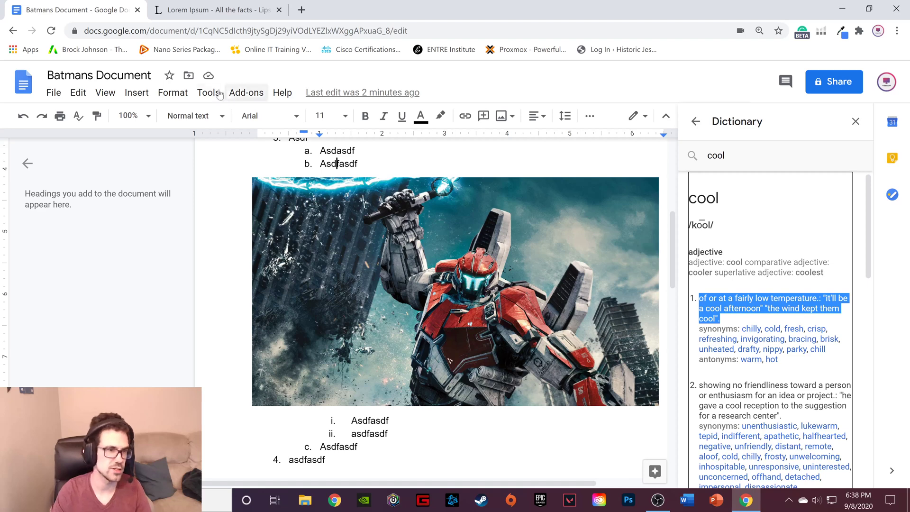
Step: View the options for creating a translated copy of the document, and dismiss them without translating
{"action": "left_click", "coordinate": [192, 93]}
{"action": "mouse_move", "coordinate": [209, 93]}
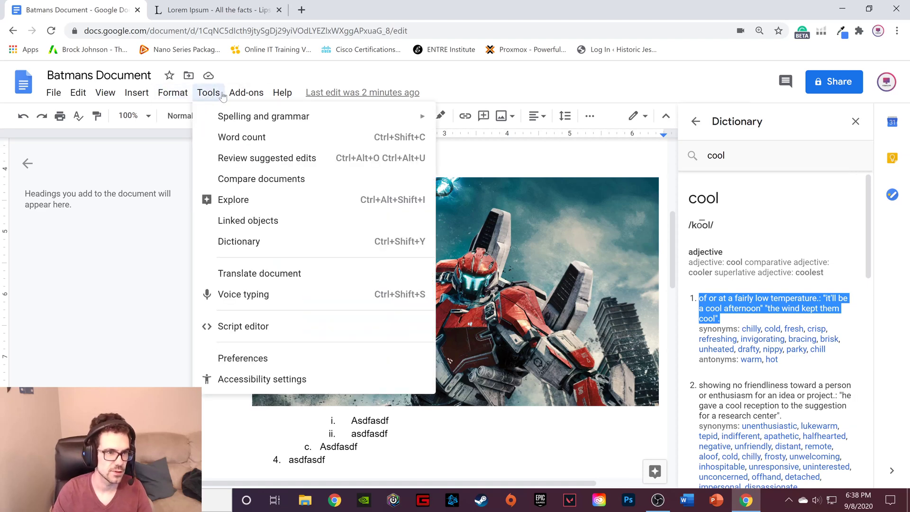
{"action": "left_click", "coordinate": [299, 273]}
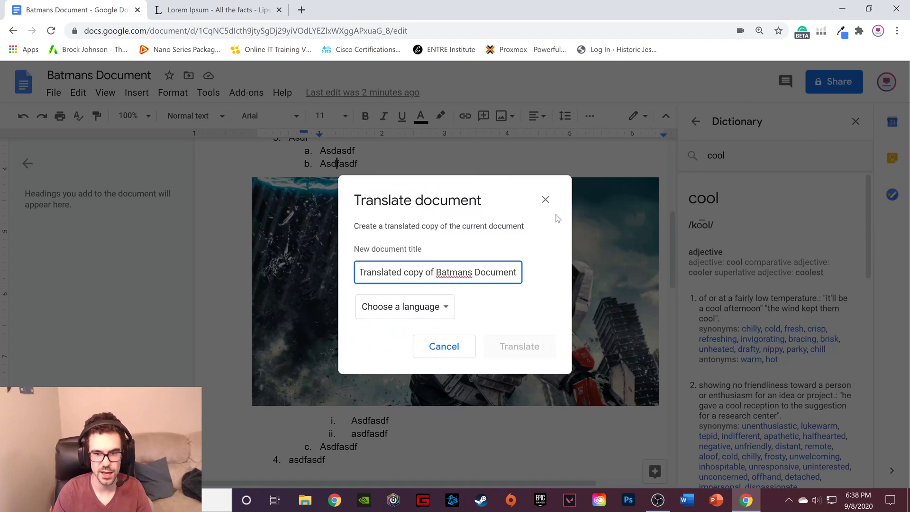
{"action": "left_click", "coordinate": [546, 200]}
Step: Open voice typing and move its microphone box within the empty area beside the page
{"action": "left_click", "coordinate": [210, 94]}
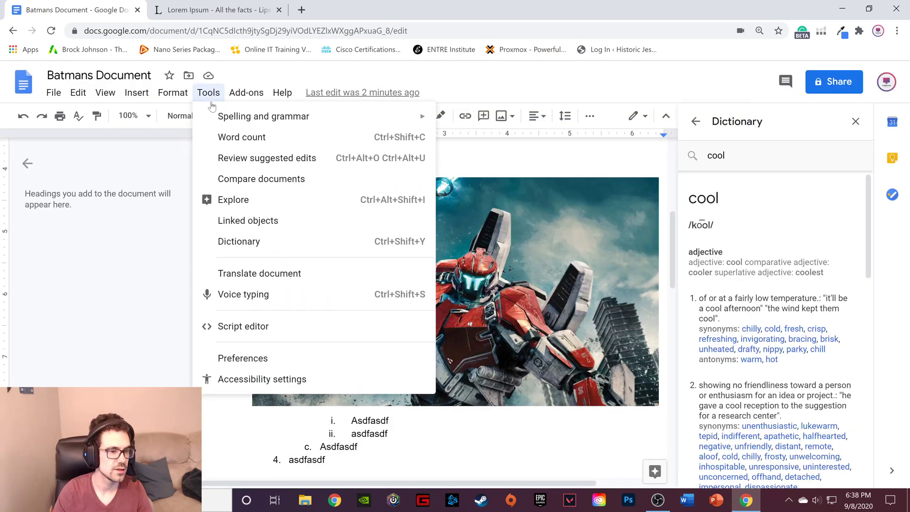
{"action": "left_click", "coordinate": [290, 301]}
{"action": "left_click_drag", "start_coordinate": [48, 171], "coordinate": [127, 176]}
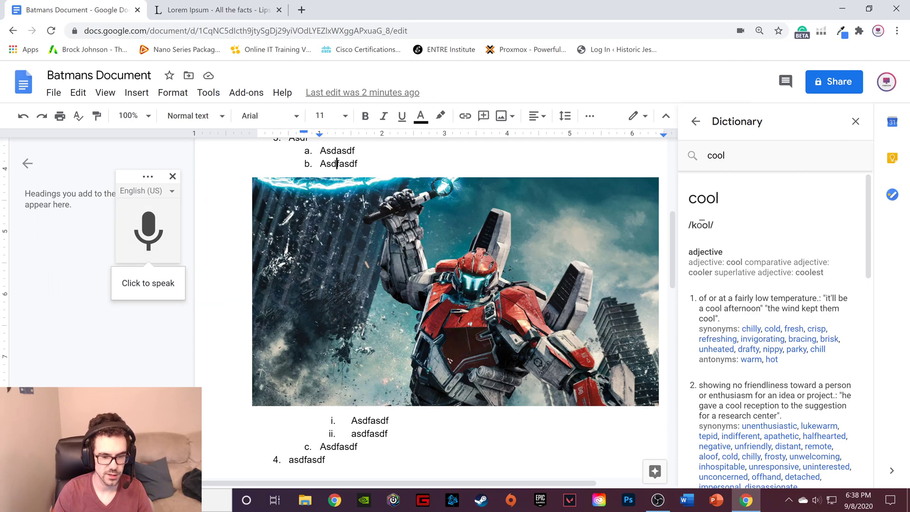
Step: Delete the text "asdfasdf" from item 4 of the numbered list below the robot image
{"action": "left_click", "coordinate": [388, 434]}
{"action": "scroll", "coordinate": [389, 433], "scroll_direction": "down", "scroll_amount": 3}
{"action": "left_click_drag", "start_coordinate": [326, 282], "coordinate": [289, 282]}
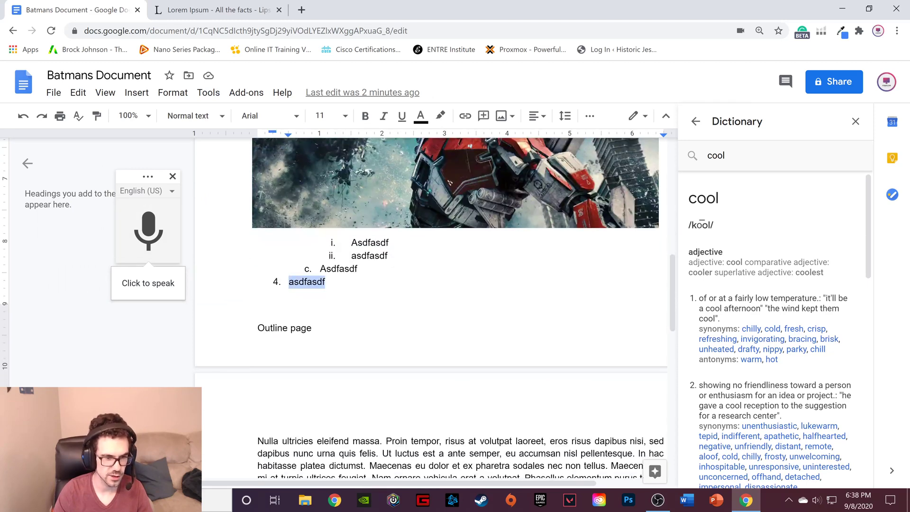
{"action": "key", "text": "BackSpace"}
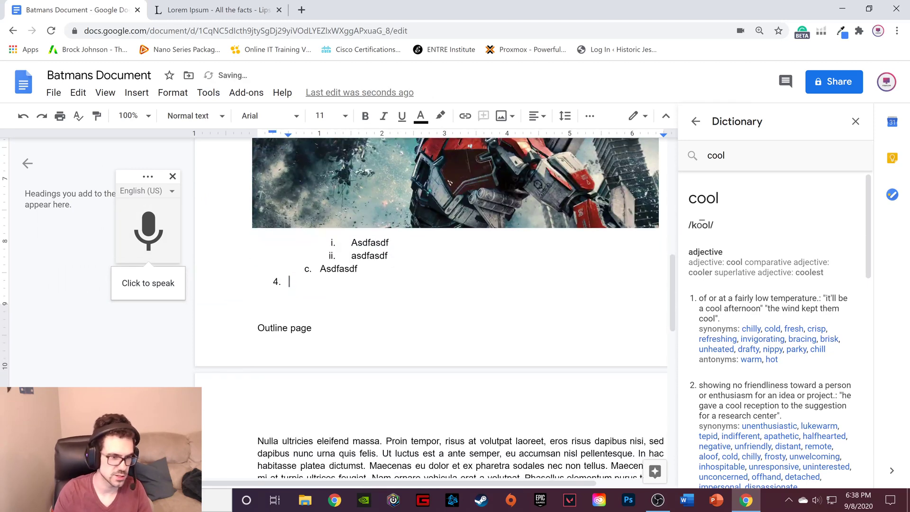
Step: Dictate a sentence beginning "I click to speak and it is now interpreting my voice" into list item 4, and close voice typing
{"action": "left_click", "coordinate": [156, 223]}
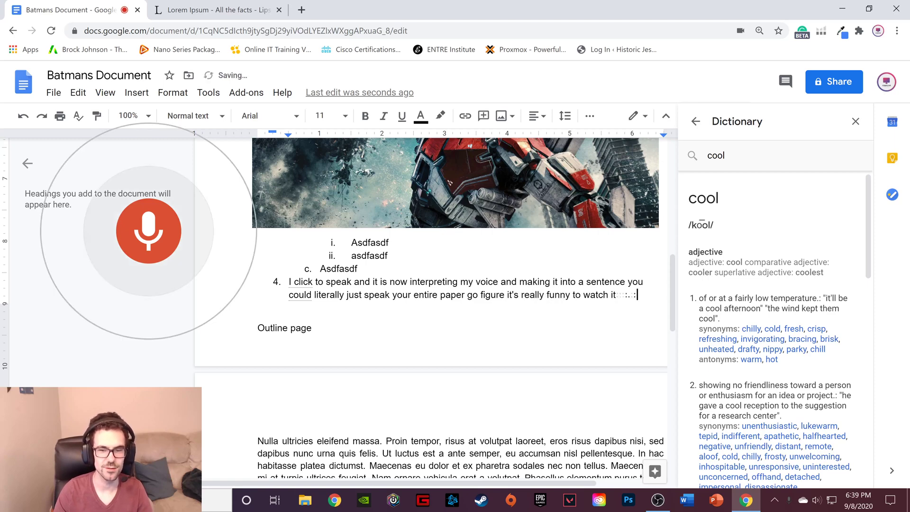
{"action": "left_click", "coordinate": [147, 232]}
{"action": "left_click", "coordinate": [172, 176]}
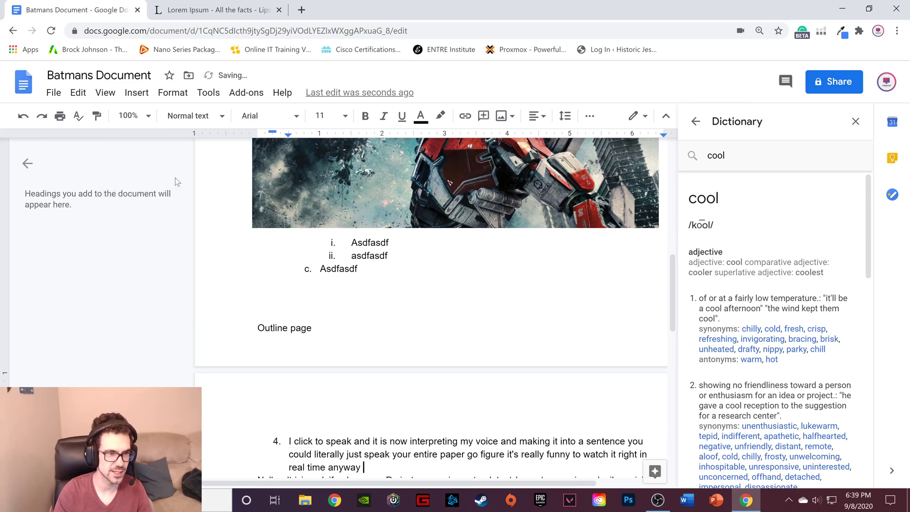
{"action": "scroll", "coordinate": [431, 309], "scroll_direction": "down", "scroll_amount": 3}
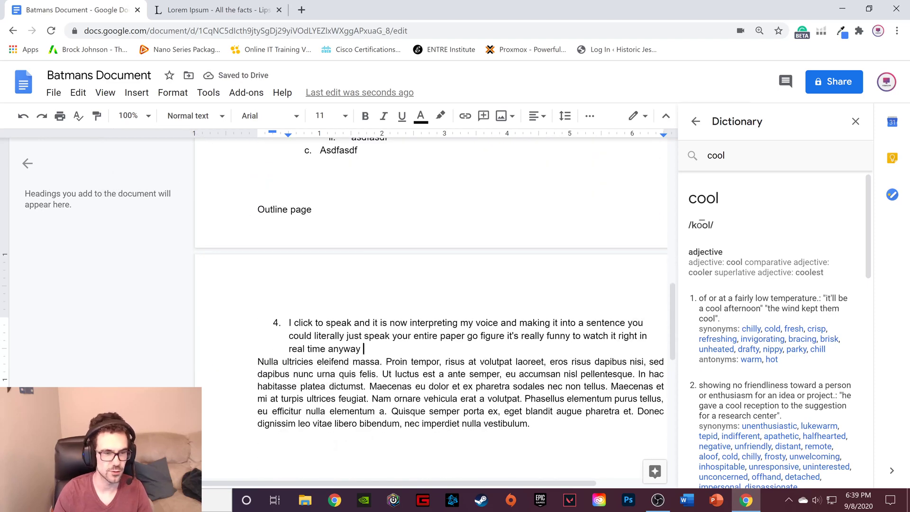
Step: Examine the general preferences and the list of automatic substitutions, and close the preferences without changing them
{"action": "left_click", "coordinate": [187, 97]}
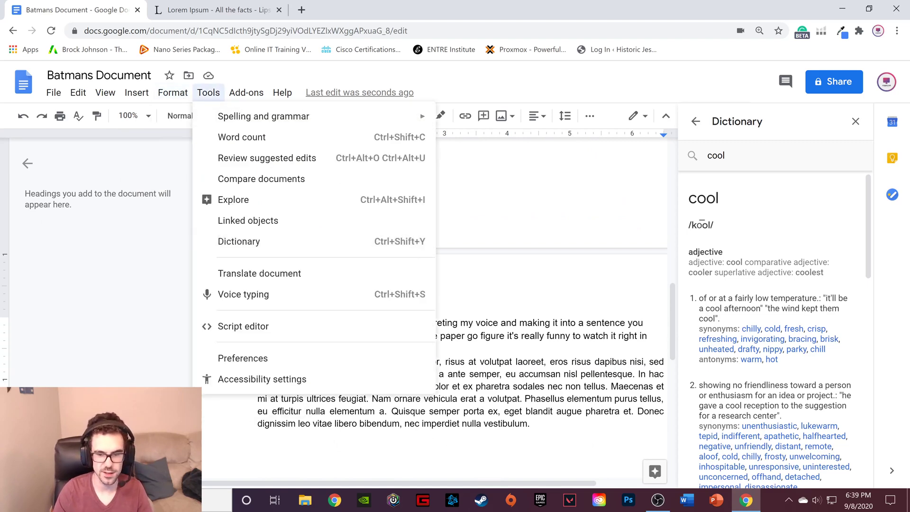
{"action": "left_click", "coordinate": [491, 336]}
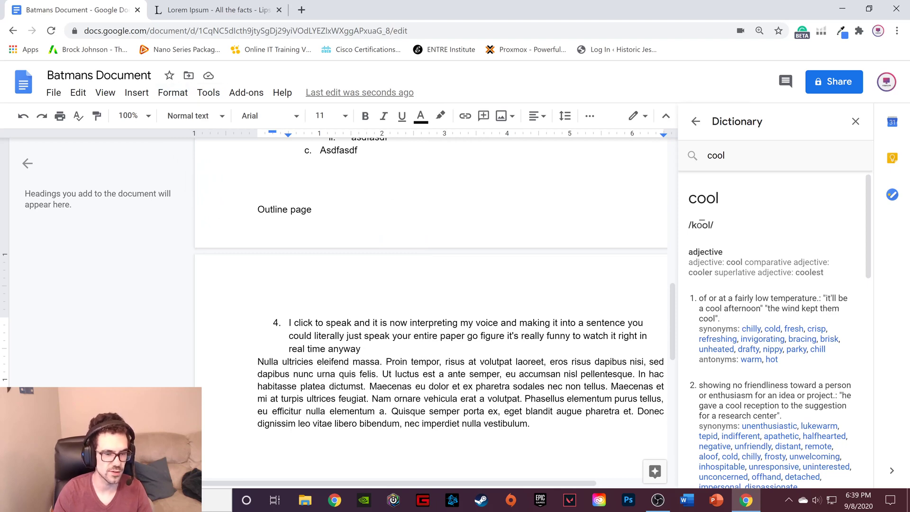
{"action": "left_click", "coordinate": [212, 94]}
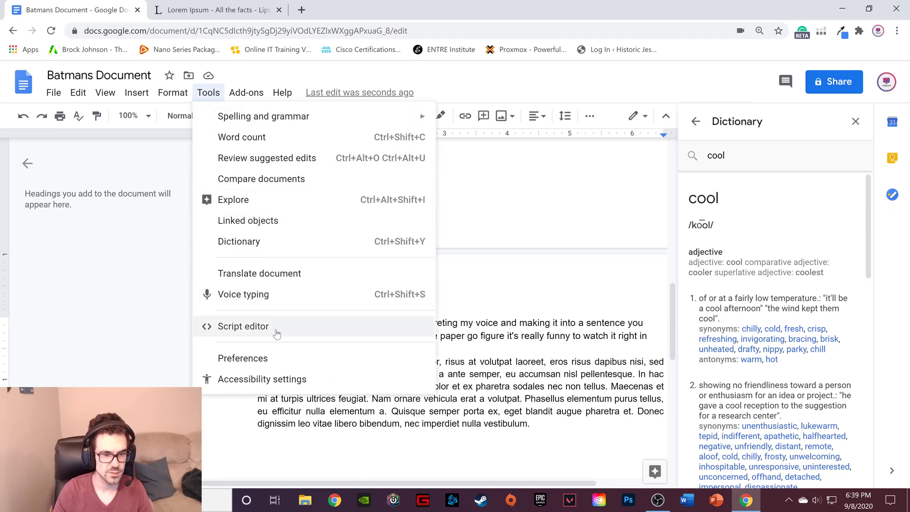
{"action": "left_click", "coordinate": [289, 365]}
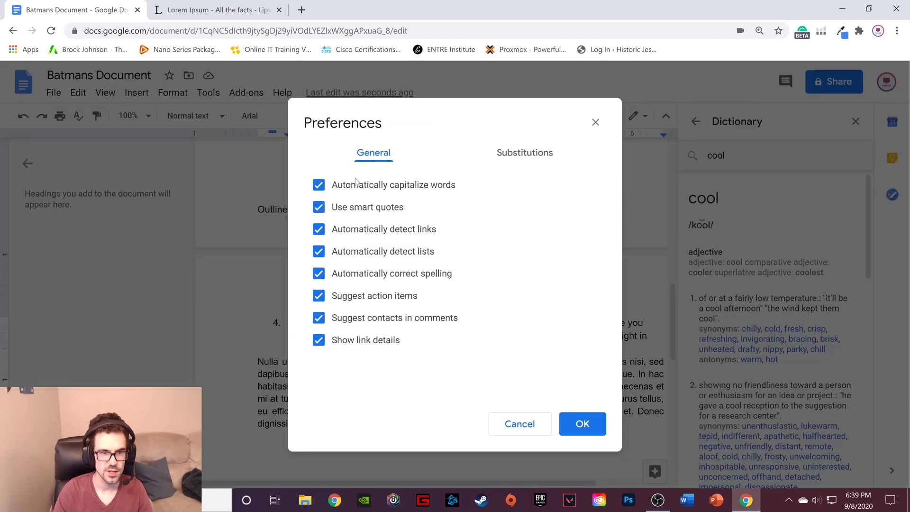
{"action": "left_click", "coordinate": [514, 163]}
{"action": "scroll", "coordinate": [534, 284], "scroll_direction": "up", "scroll_amount": 10}
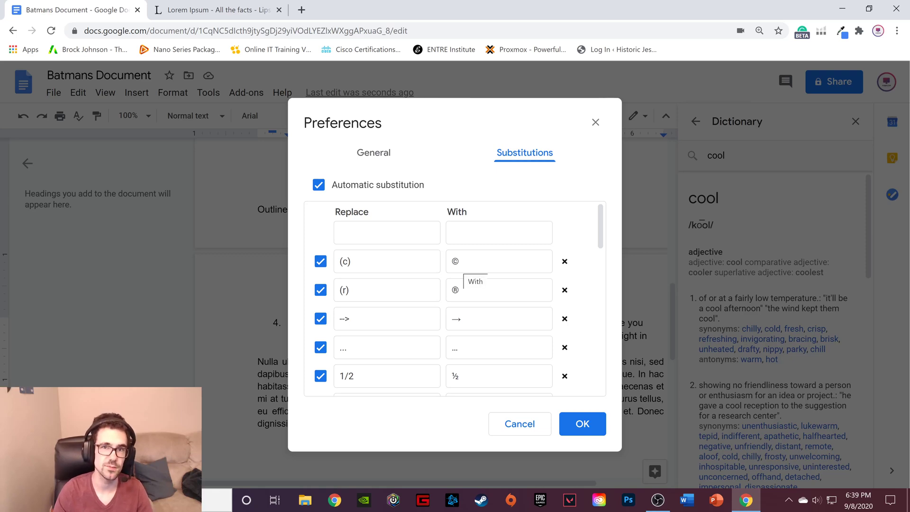
{"action": "scroll", "coordinate": [463, 275], "scroll_direction": "down", "scroll_amount": 7}
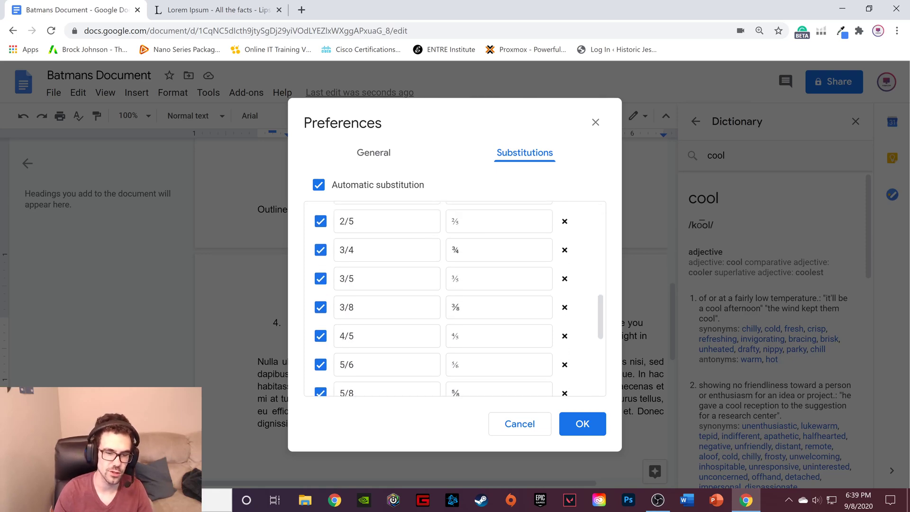
{"action": "left_click", "coordinate": [596, 123]}
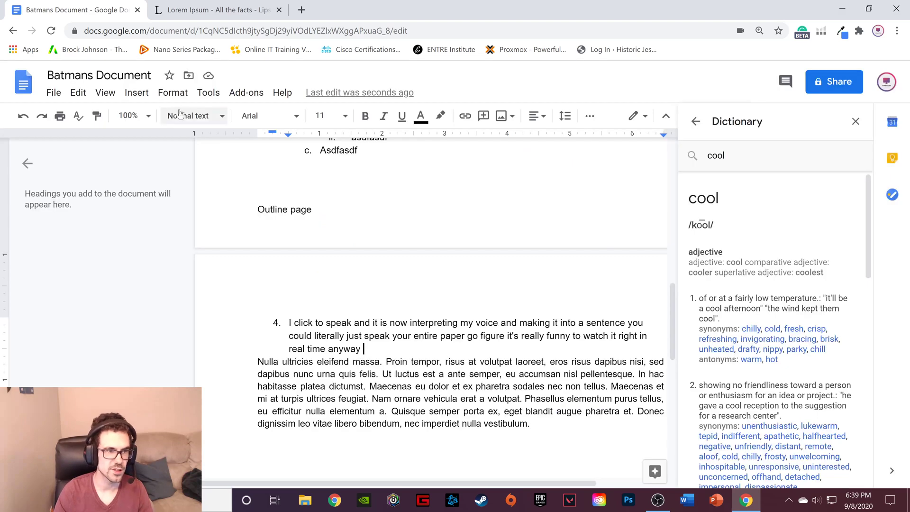
Step: View the accessibility settings for screen reader, braille and screen magnifier support, and cancel them
{"action": "left_click", "coordinate": [222, 92]}
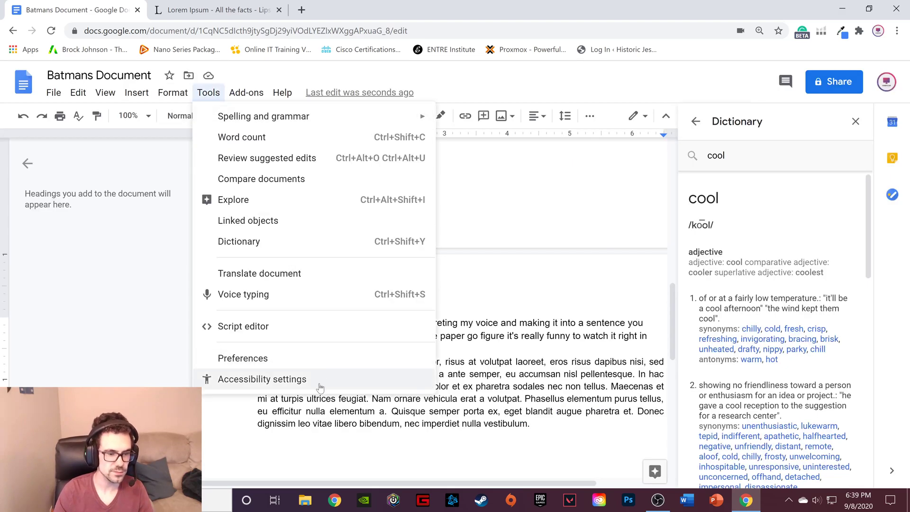
{"action": "left_click", "coordinate": [262, 380]}
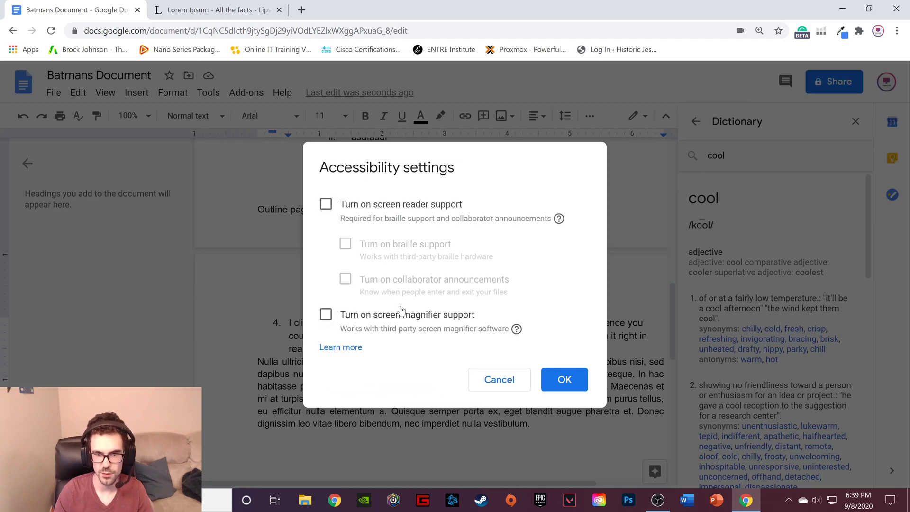
{"action": "left_click", "coordinate": [499, 382]}
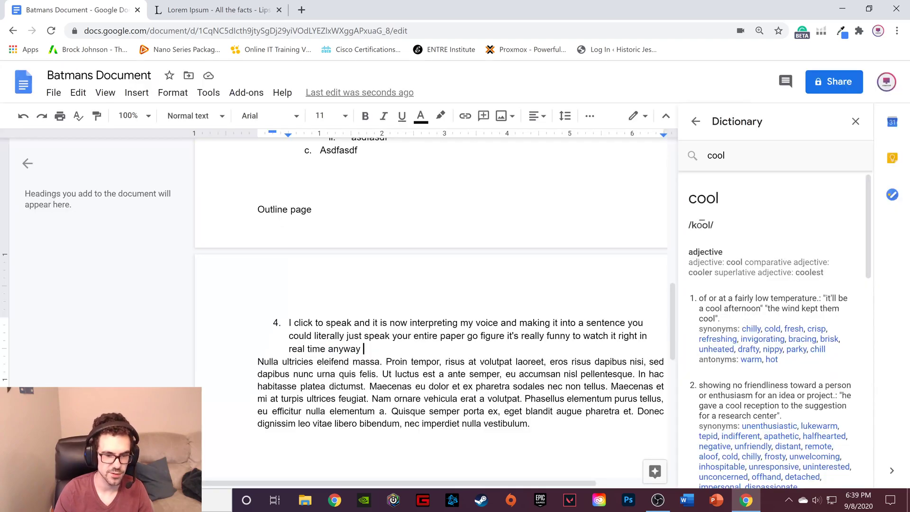
Step: Install the EasyBib Bibliography Creator add-on from the G Suite Marketplace, choosing the Google account and allowing the requested access
{"action": "left_click", "coordinate": [245, 94]}
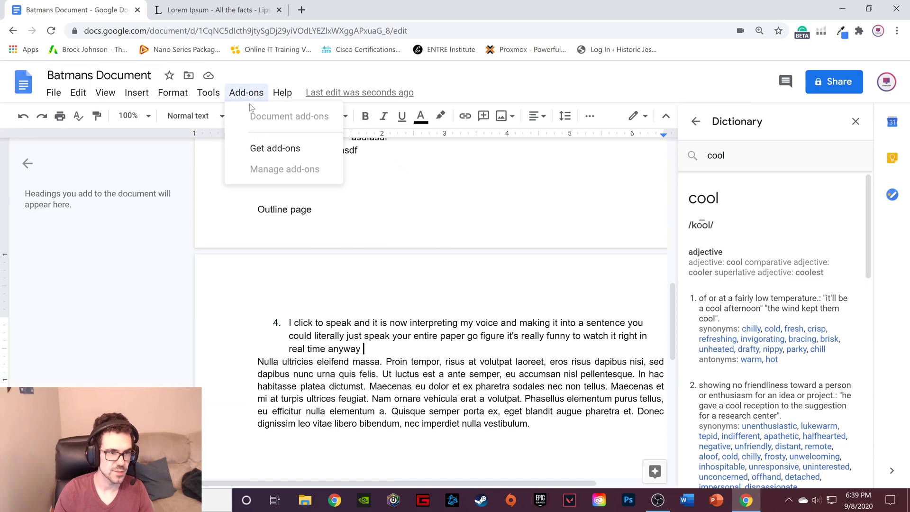
{"action": "left_click", "coordinate": [288, 156]}
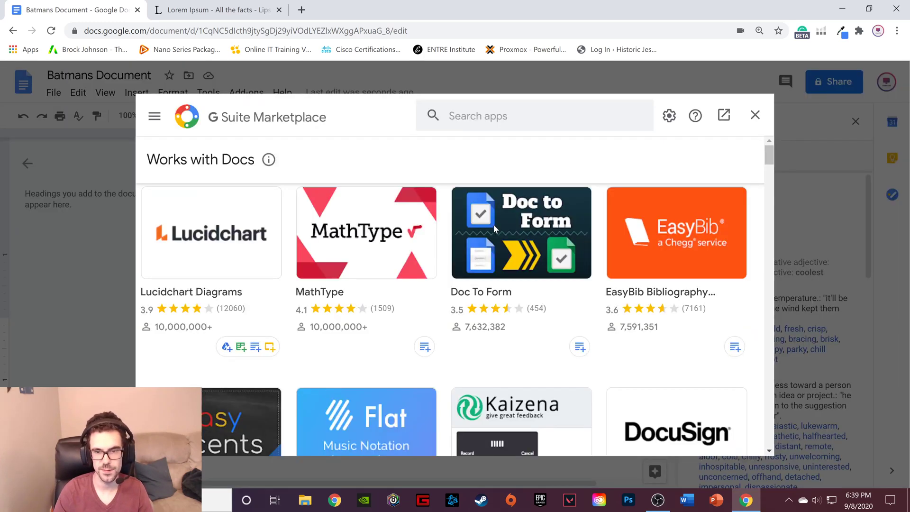
{"action": "left_click", "coordinate": [736, 348]}
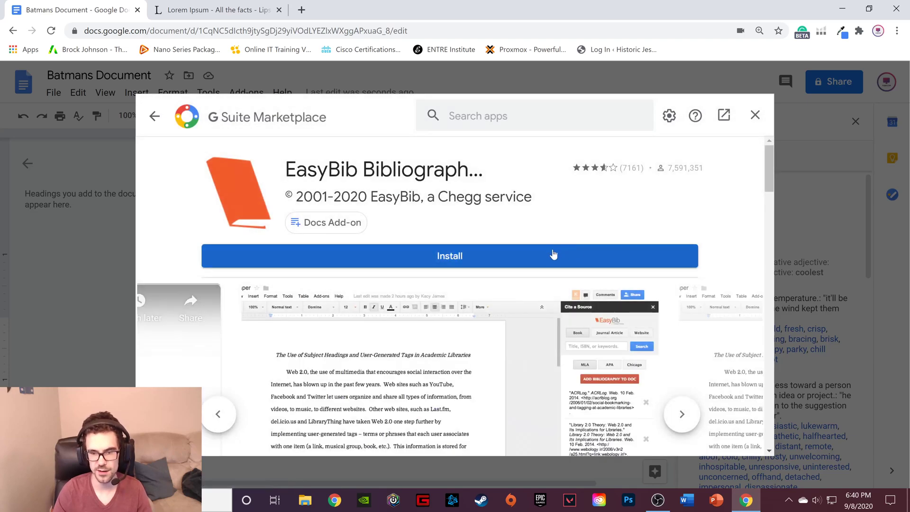
{"action": "left_click", "coordinate": [553, 255]}
{"action": "left_click", "coordinate": [545, 350]}
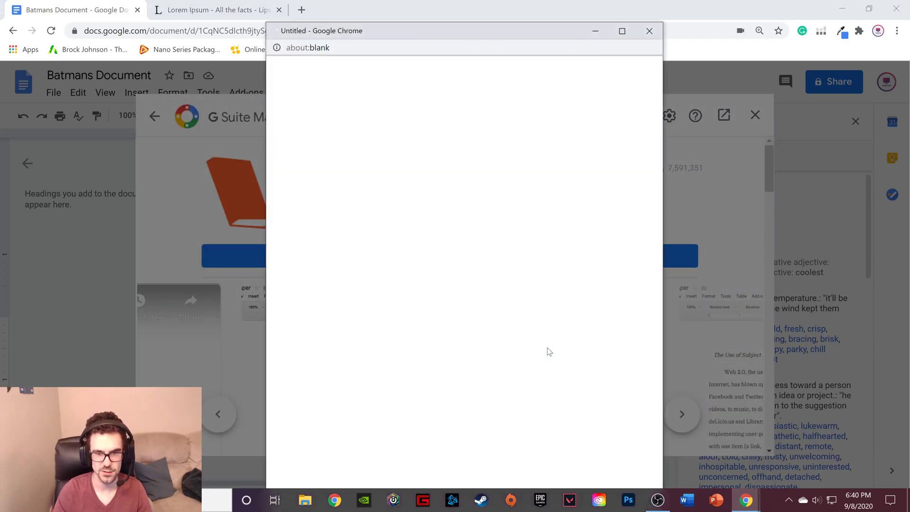
{"action": "left_click", "coordinate": [440, 266]}
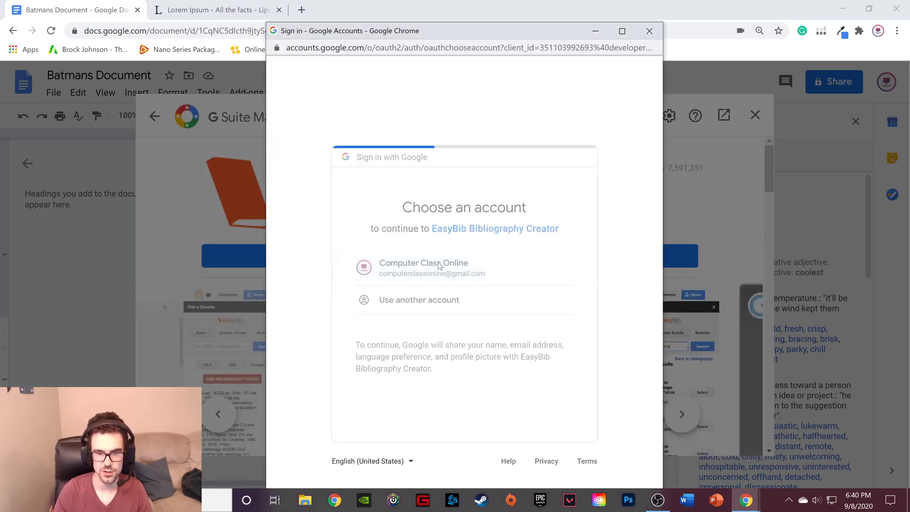
{"action": "scroll", "coordinate": [484, 262], "scroll_direction": "down", "scroll_amount": 3}
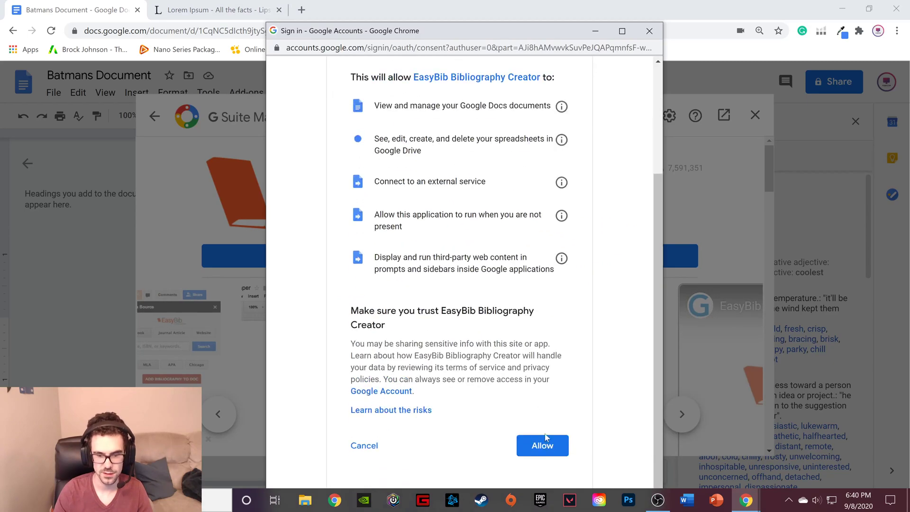
{"action": "left_click", "coordinate": [544, 441]}
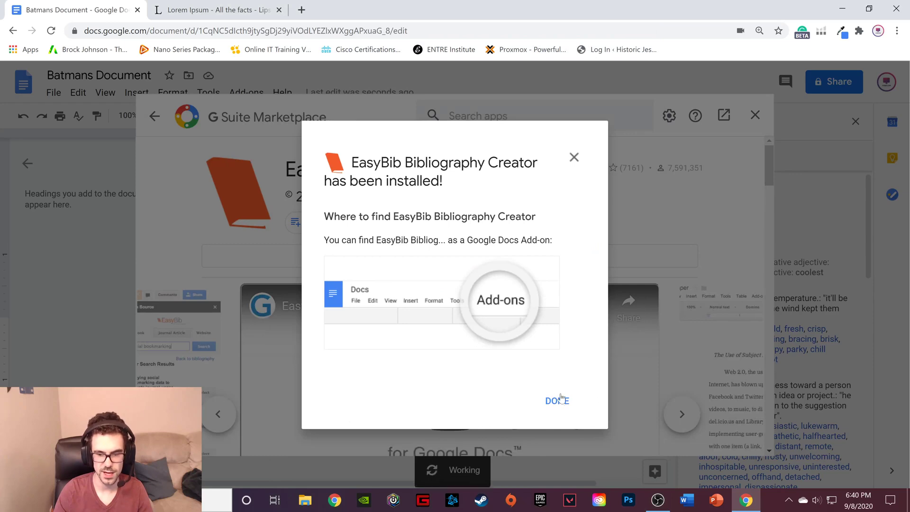
{"action": "left_click", "coordinate": [561, 400]}
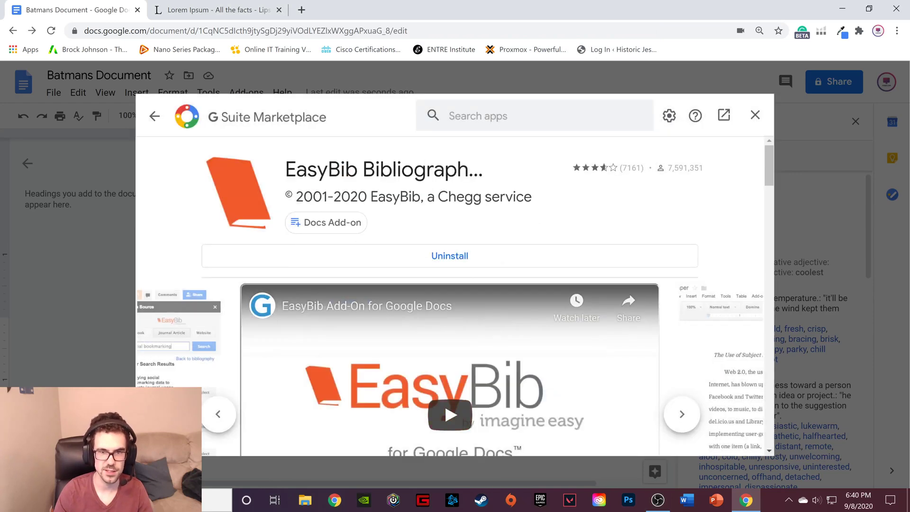
Step: Search the marketplace for "ex", choose the Extensis Fonts suggestion and open that add-on's page
{"action": "left_click", "coordinate": [500, 125]}
{"action": "type", "text": "ex"}
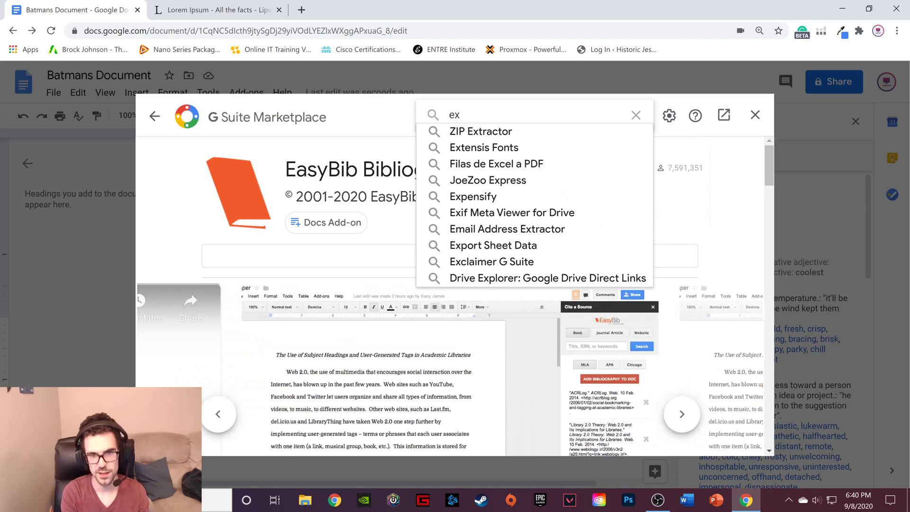
{"action": "left_click", "coordinate": [526, 148]}
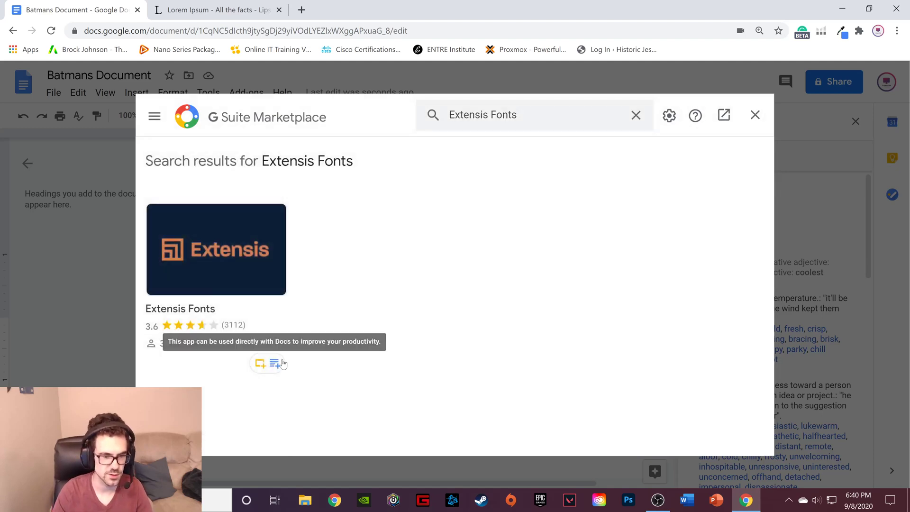
{"action": "left_click", "coordinate": [278, 369]}
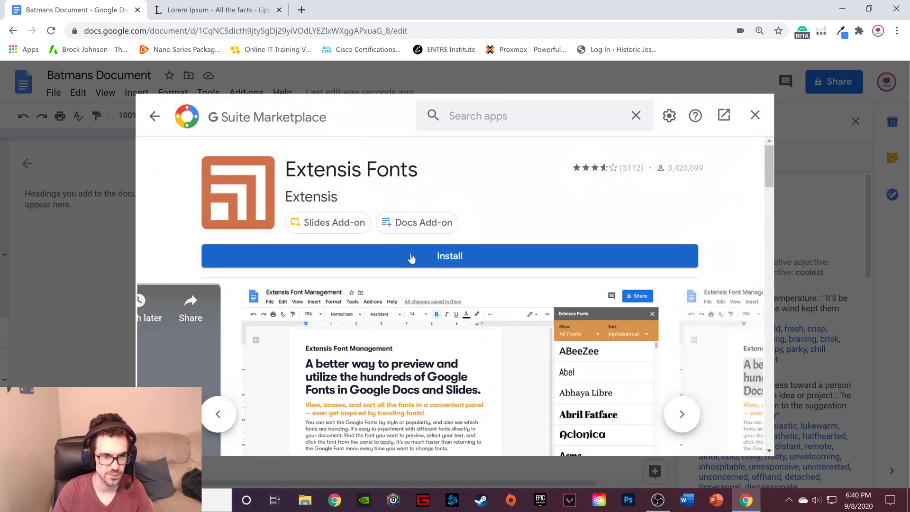
Step: Install Extensis Fonts with the existing Google account, allow its access, and close the marketplace
{"action": "left_click", "coordinate": [502, 258]}
{"action": "left_click", "coordinate": [537, 352]}
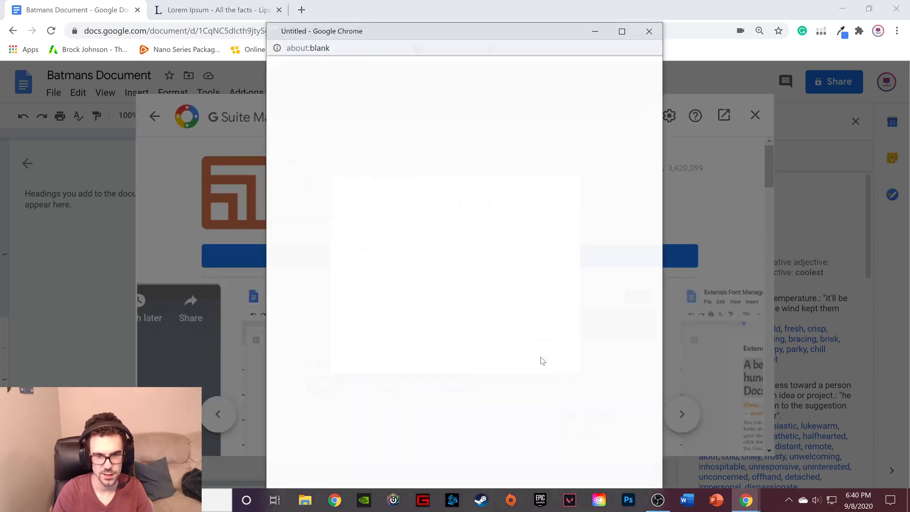
{"action": "left_click", "coordinate": [497, 262]}
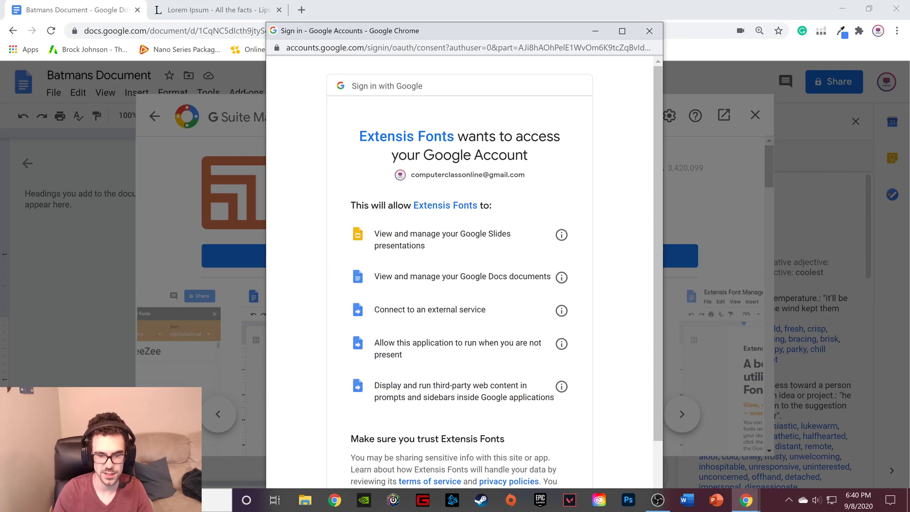
{"action": "scroll", "coordinate": [477, 369], "scroll_direction": "down", "scroll_amount": 2}
{"action": "left_click", "coordinate": [541, 446]}
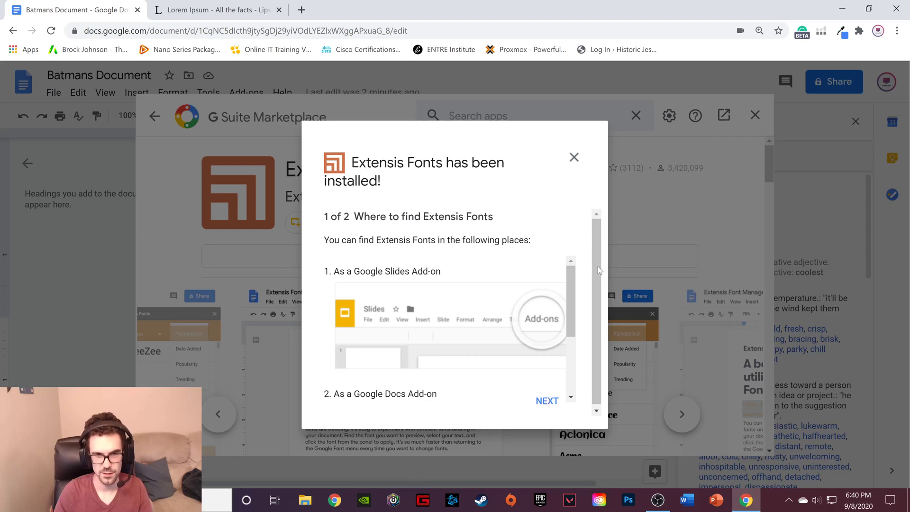
{"action": "left_click", "coordinate": [573, 157]}
{"action": "left_click", "coordinate": [755, 115]}
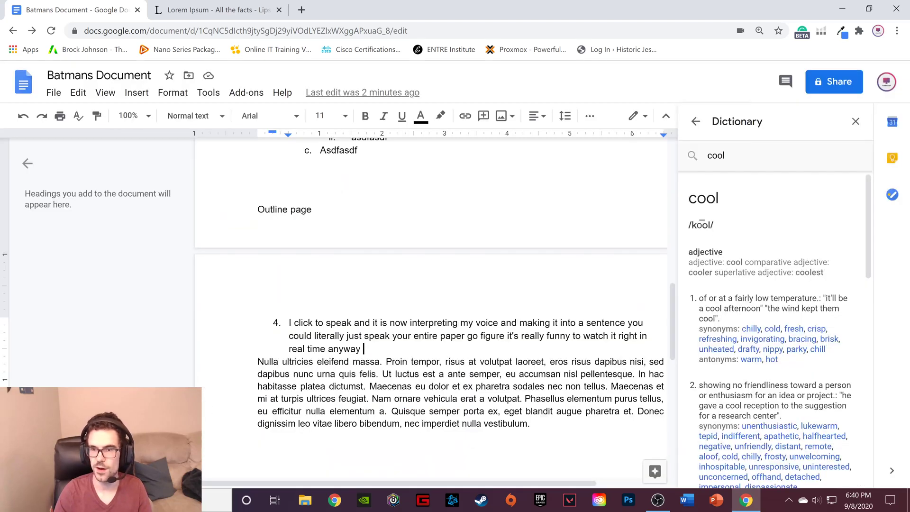
Step: Start the Extensis Fonts add-on for the document
{"action": "left_click", "coordinate": [246, 93]}
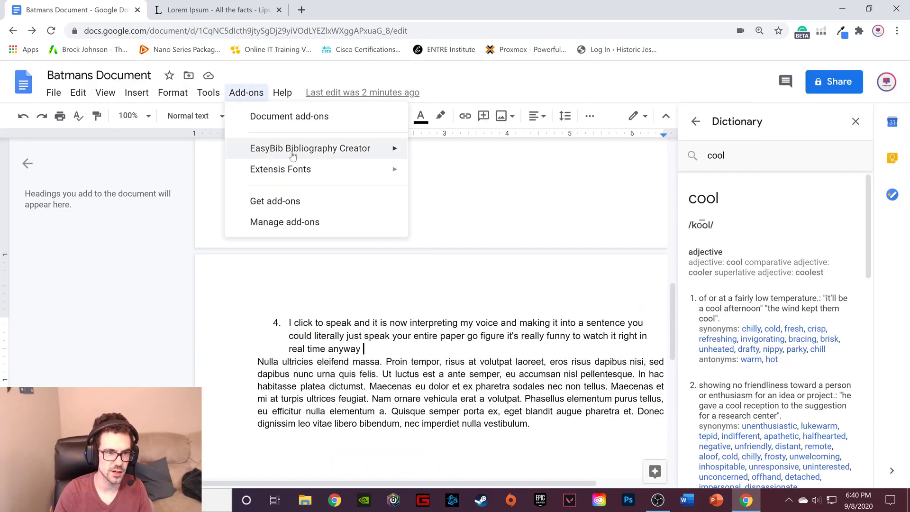
{"action": "mouse_move", "coordinate": [342, 160]}
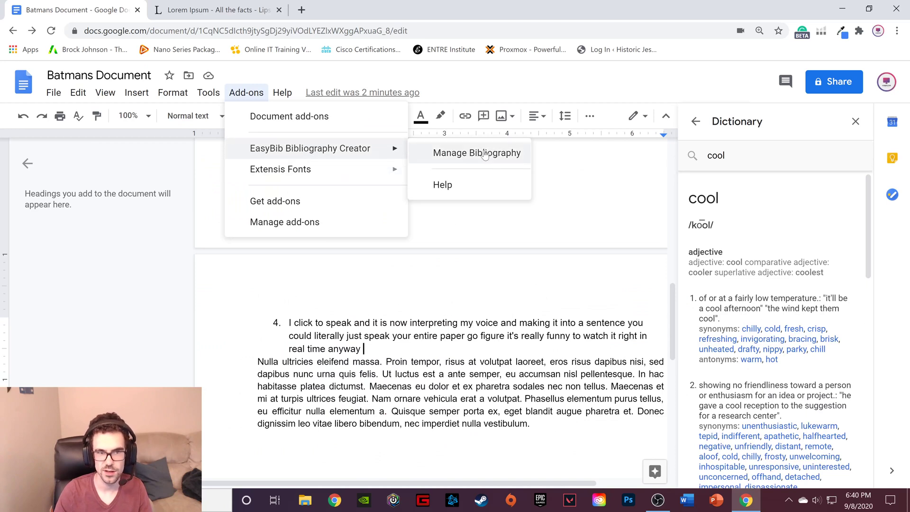
{"action": "mouse_move", "coordinate": [368, 173]}
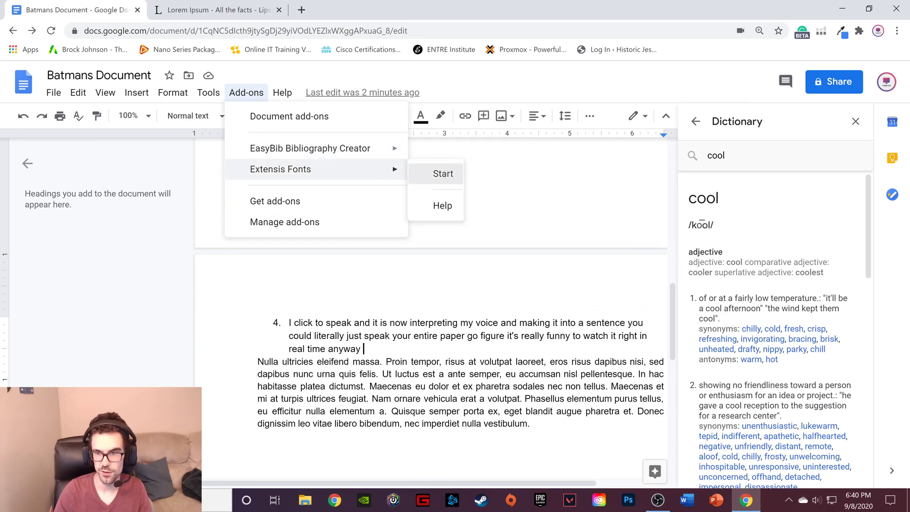
{"action": "left_click", "coordinate": [443, 173]}
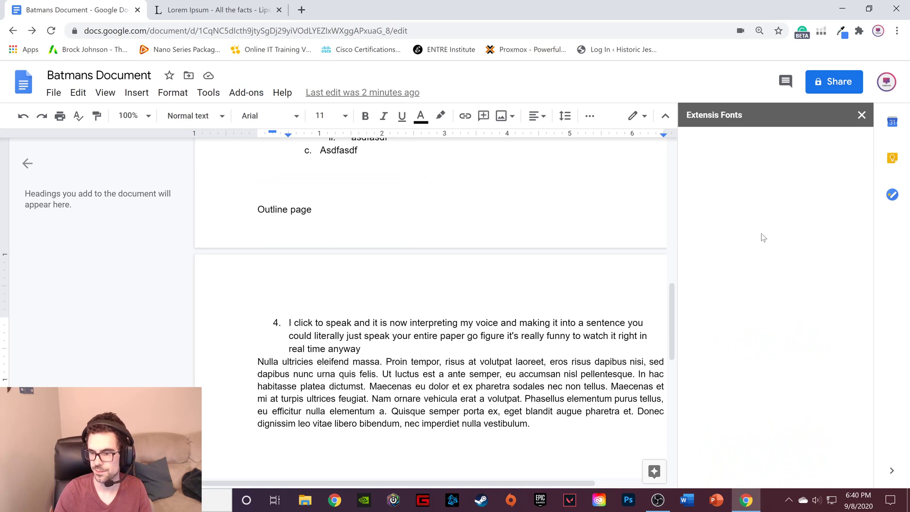
Step: Apply the Aguafina Script font to the dictated text in list item 4 and close Extensis Fonts
{"action": "left_click_drag", "start_coordinate": [289, 323], "coordinate": [373, 350]}
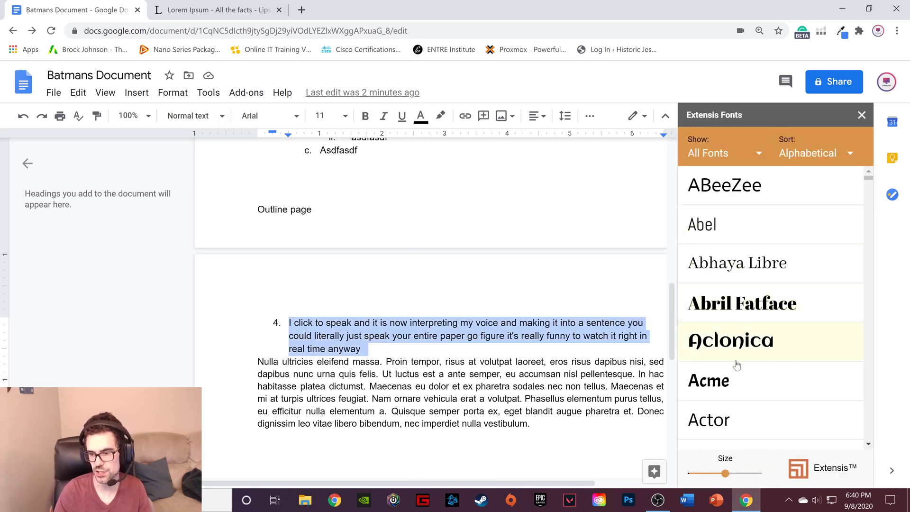
{"action": "scroll", "coordinate": [740, 364], "scroll_direction": "down", "scroll_amount": 5}
{"action": "left_click", "coordinate": [744, 307]}
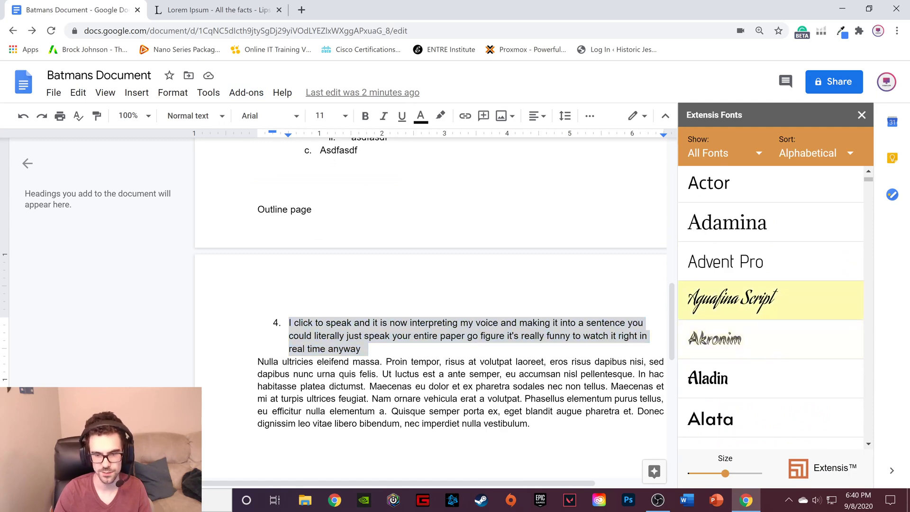
{"action": "left_click", "coordinate": [437, 343]}
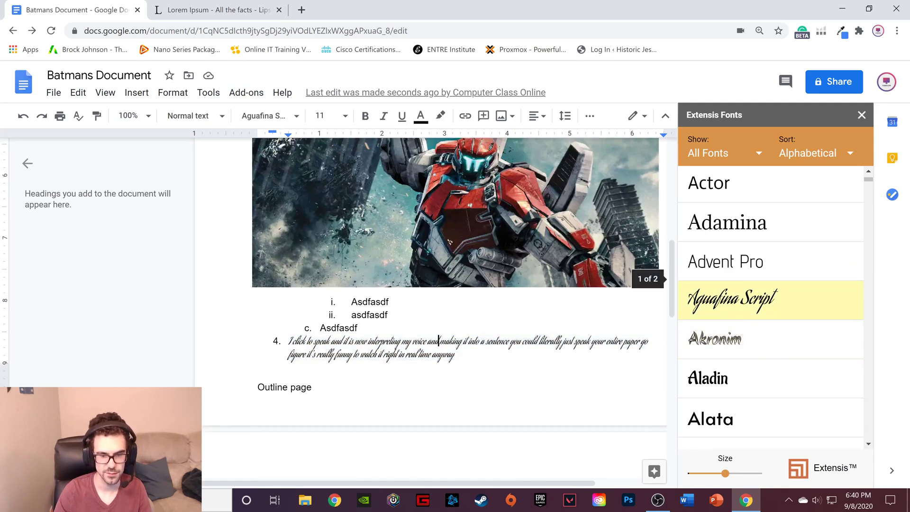
{"action": "triple_click", "coordinate": [439, 340]}
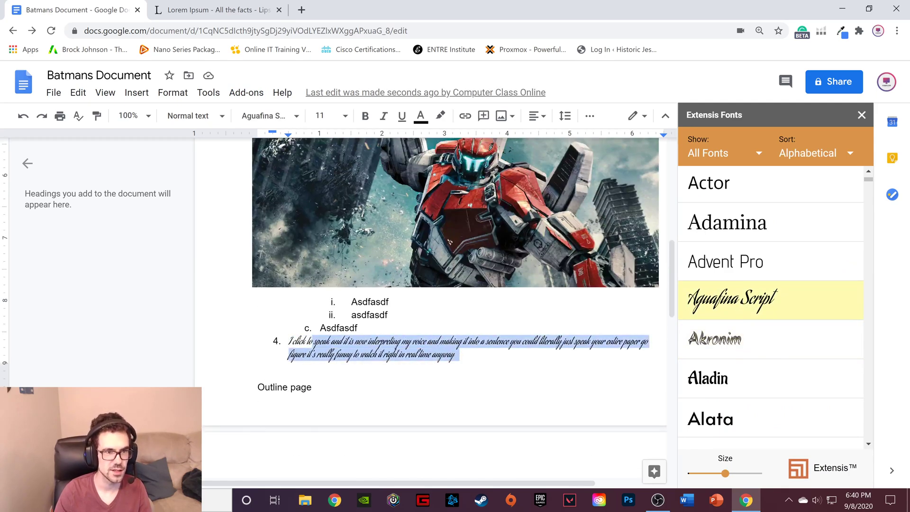
{"action": "left_click", "coordinate": [388, 315]}
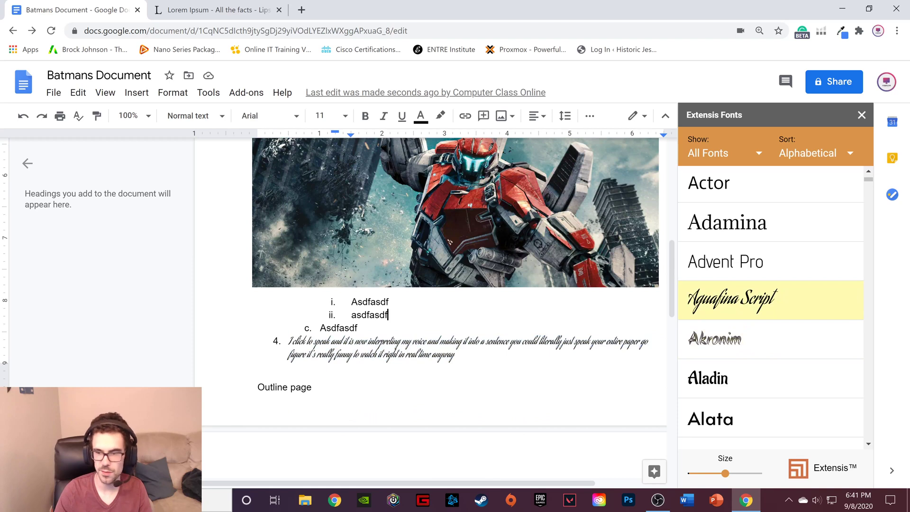
{"action": "left_click", "coordinate": [862, 115]}
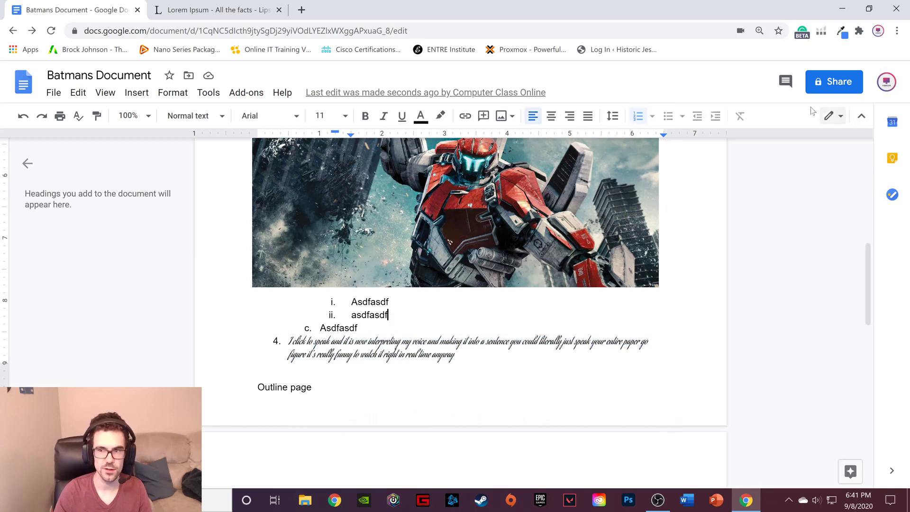
Step: Open EasyBib's bibliography manager and search its books for "The one Thing"
{"action": "left_click", "coordinate": [245, 94]}
{"action": "mouse_move", "coordinate": [379, 149]}
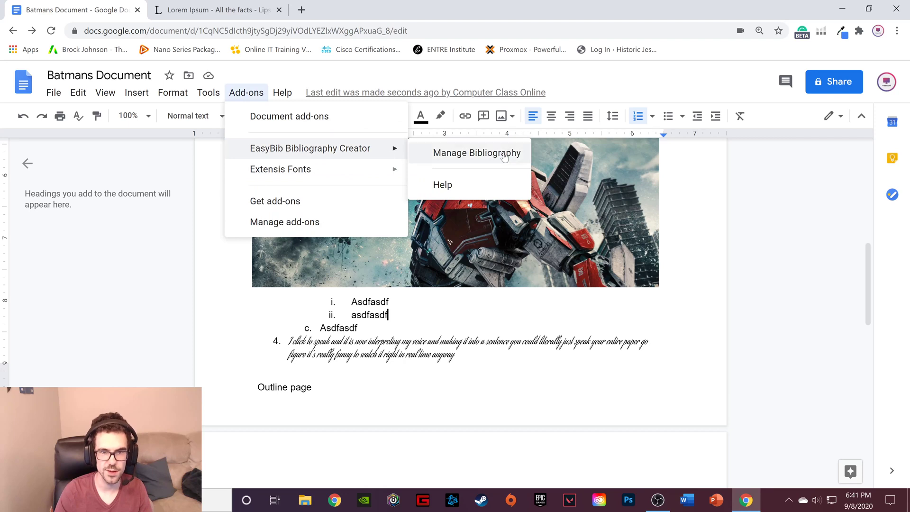
{"action": "left_click", "coordinate": [467, 153]}
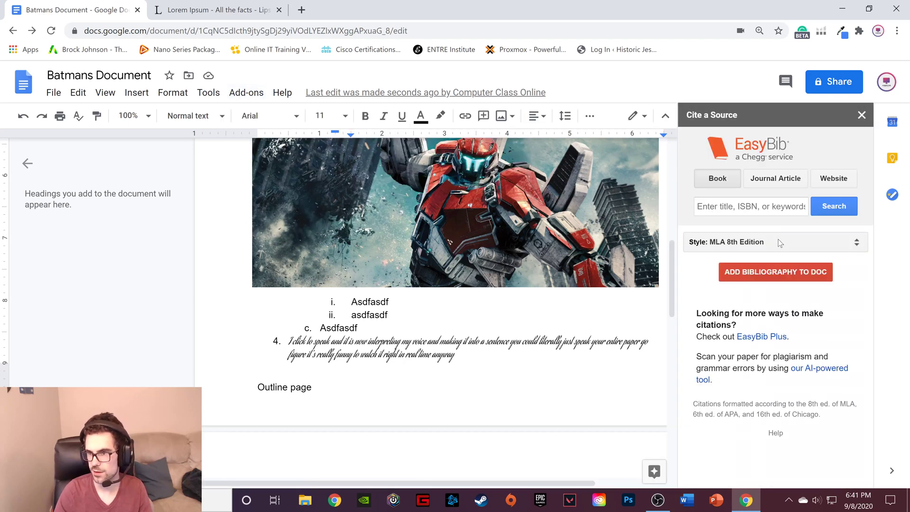
{"action": "left_click", "coordinate": [751, 207]}
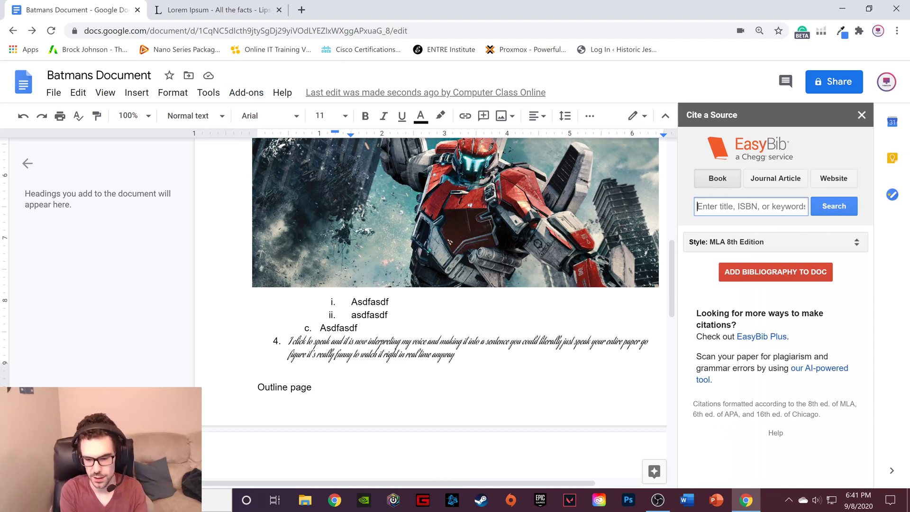
{"action": "type", "text": "The one Thing"}
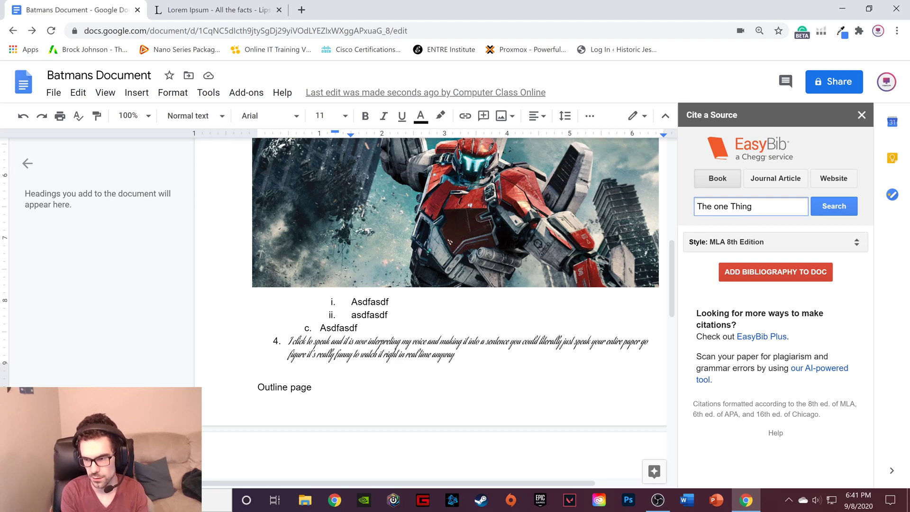
{"action": "left_click", "coordinate": [830, 206]}
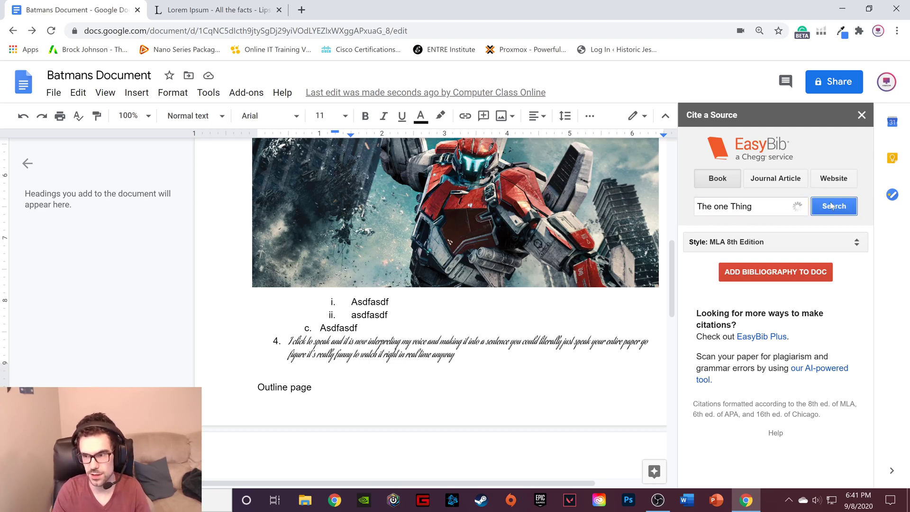
Step: Find the 2013 Lao động - Xã hội edition of "The one thing" in the book results and add it to the citations
{"action": "scroll", "coordinate": [799, 298], "scroll_direction": "down", "scroll_amount": 3}
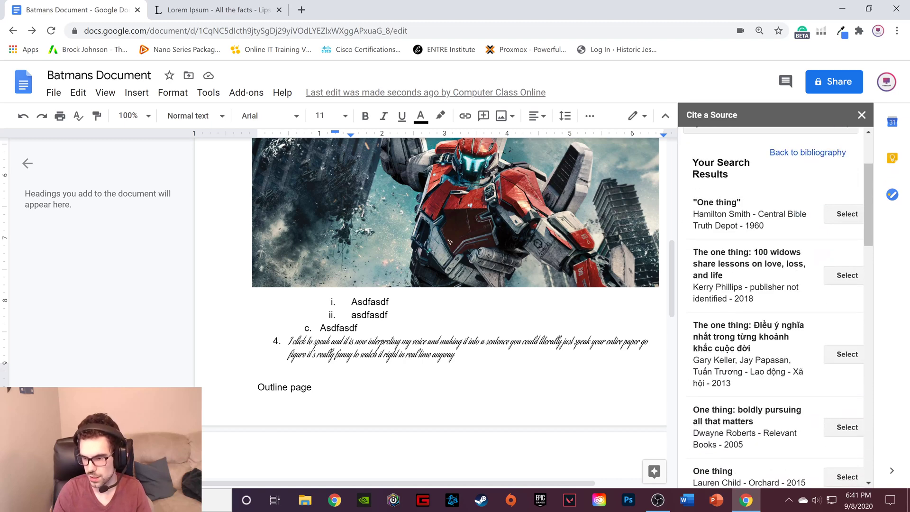
{"action": "scroll", "coordinate": [778, 308], "scroll_direction": "down", "scroll_amount": 1}
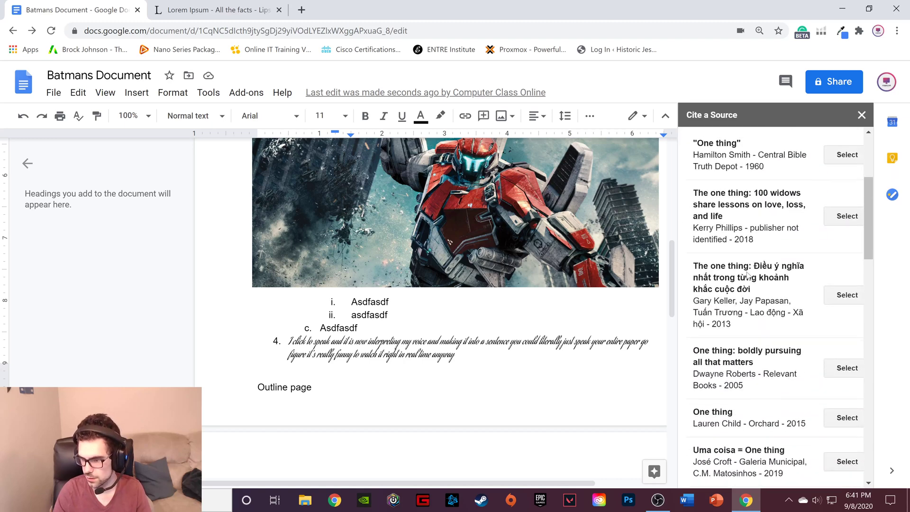
{"action": "left_click_drag", "start_coordinate": [694, 266], "coordinate": [774, 291]}
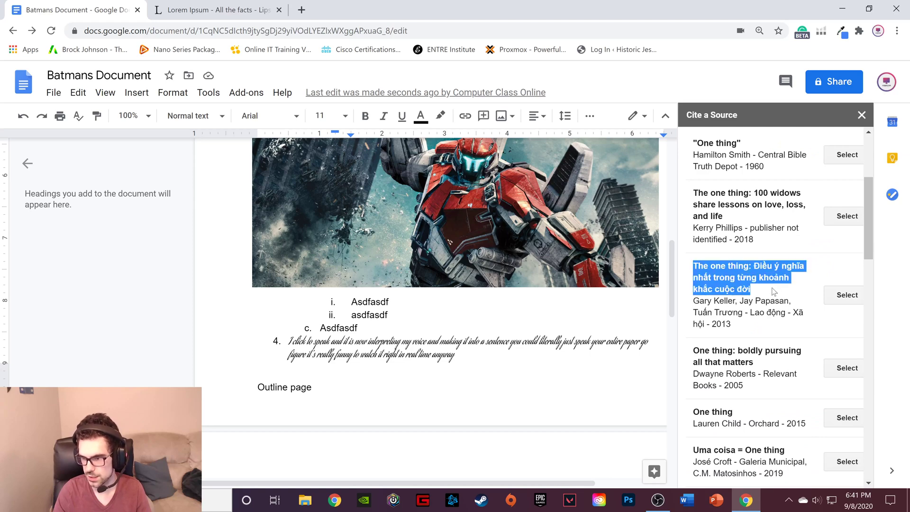
{"action": "scroll", "coordinate": [774, 291], "scroll_direction": "up", "scroll_amount": 2}
{"action": "scroll", "coordinate": [778, 289], "scroll_direction": "down", "scroll_amount": 3}
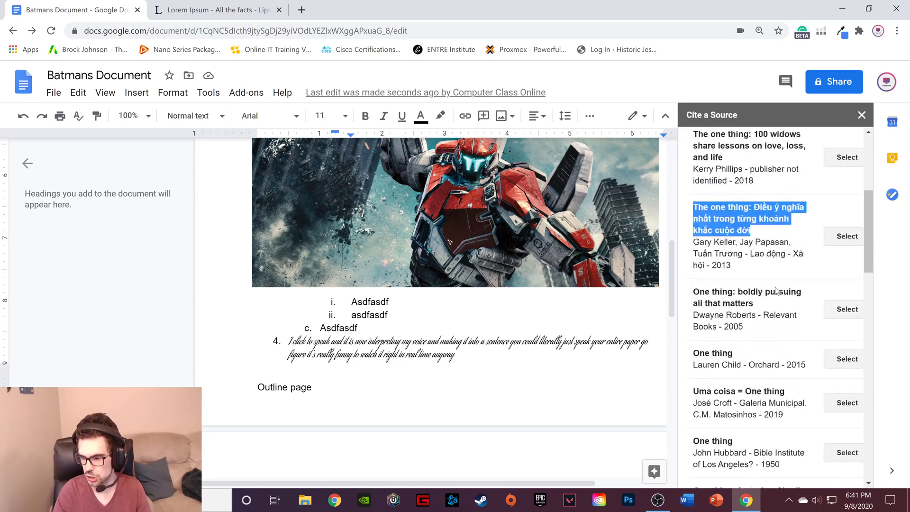
{"action": "scroll", "coordinate": [780, 289], "scroll_direction": "down", "scroll_amount": 3}
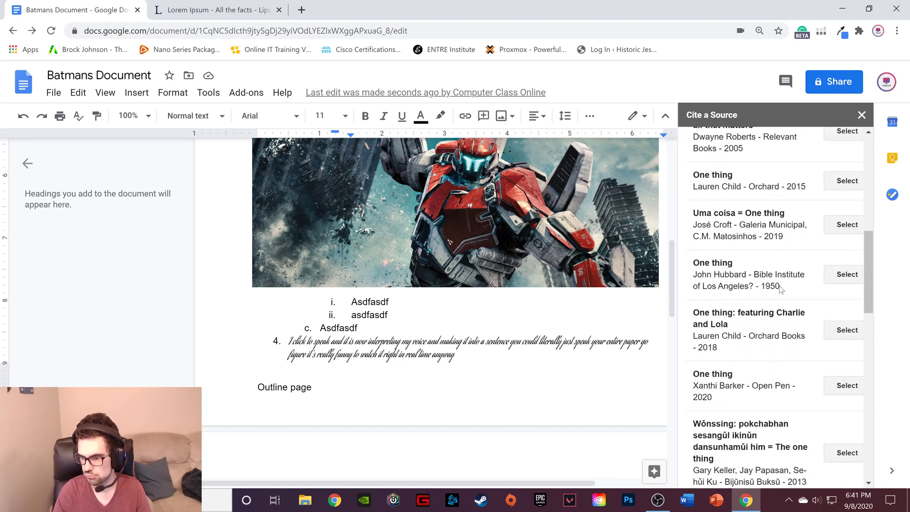
{"action": "scroll", "coordinate": [790, 293], "scroll_direction": "up", "scroll_amount": 2}
{"action": "scroll", "coordinate": [790, 284], "scroll_direction": "up", "scroll_amount": 2}
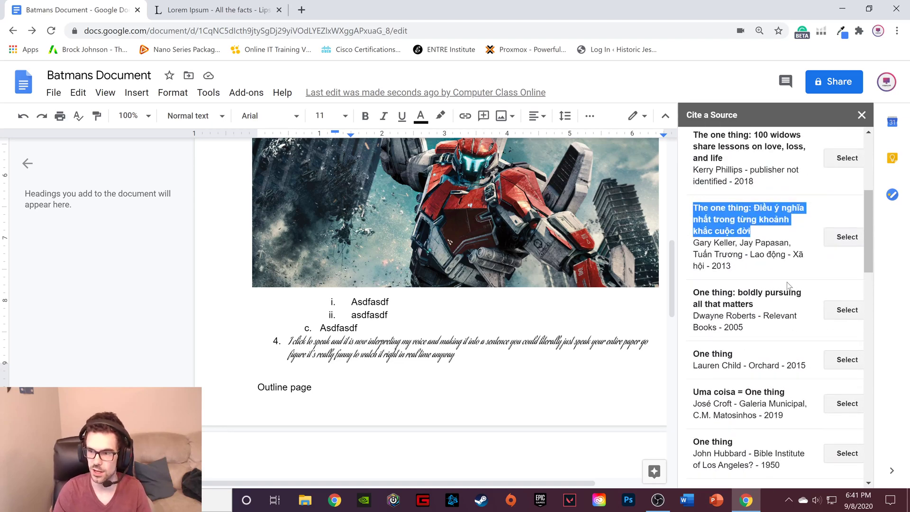
{"action": "left_click", "coordinate": [849, 295]}
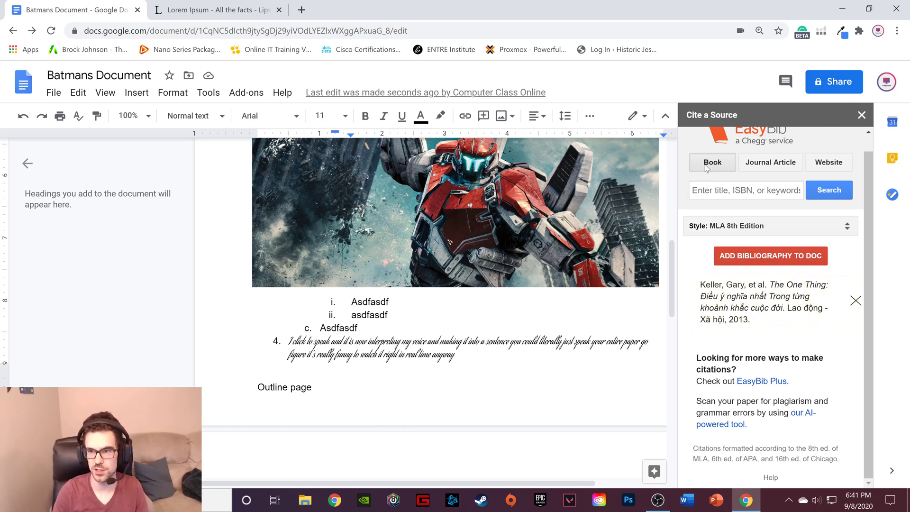
Step: View EasyBib's journal article and website source types and return to the book source type
{"action": "left_click", "coordinate": [779, 166]}
{"action": "left_click", "coordinate": [825, 164]}
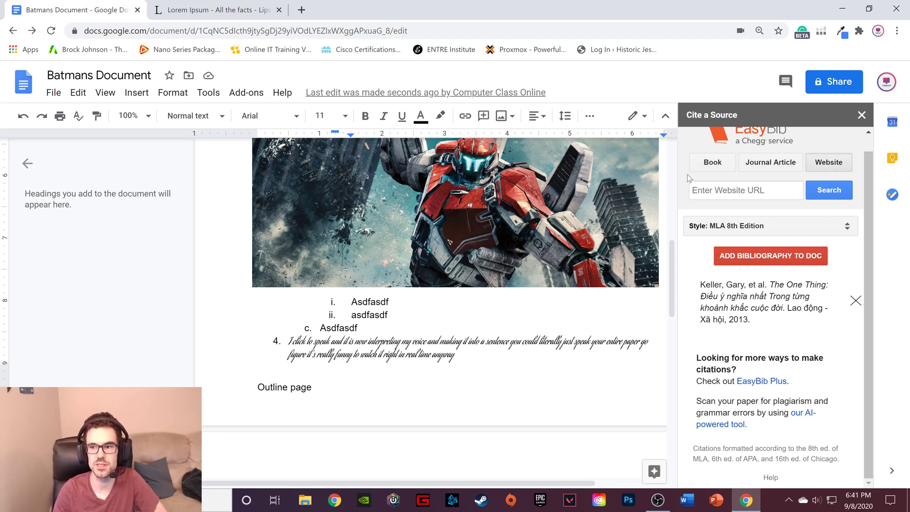
{"action": "left_click", "coordinate": [711, 163]}
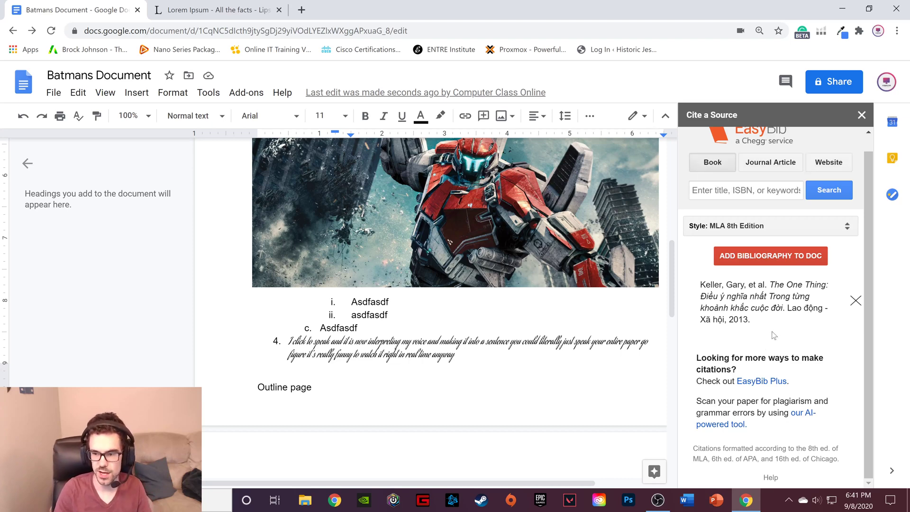
Step: Insert the MLA 8th Edition bibliography on the empty line below the last paragraph of page 2 and close EasyBib
{"action": "scroll", "coordinate": [475, 285], "scroll_direction": "down", "scroll_amount": 10}
{"action": "scroll", "coordinate": [436, 304], "scroll_direction": "down", "scroll_amount": 2}
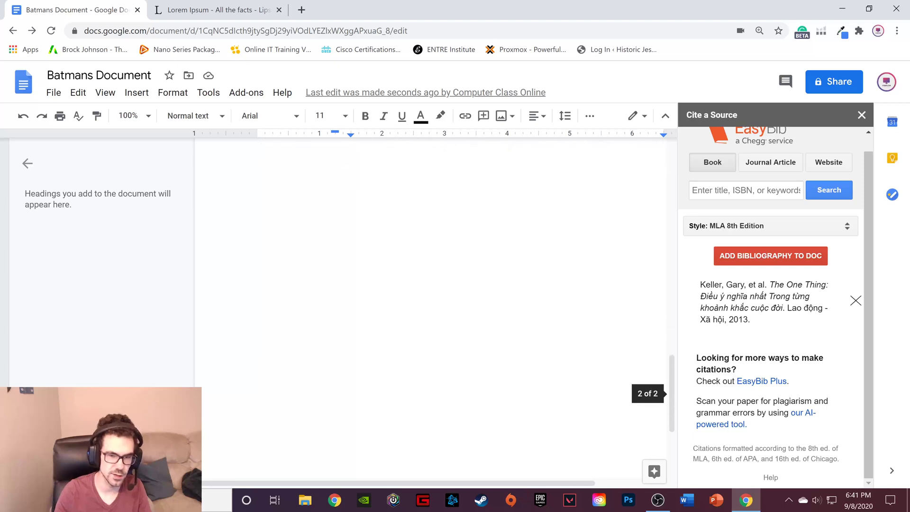
{"action": "scroll", "coordinate": [436, 303], "scroll_direction": "up", "scroll_amount": 3}
{"action": "left_click", "coordinate": [259, 288]}
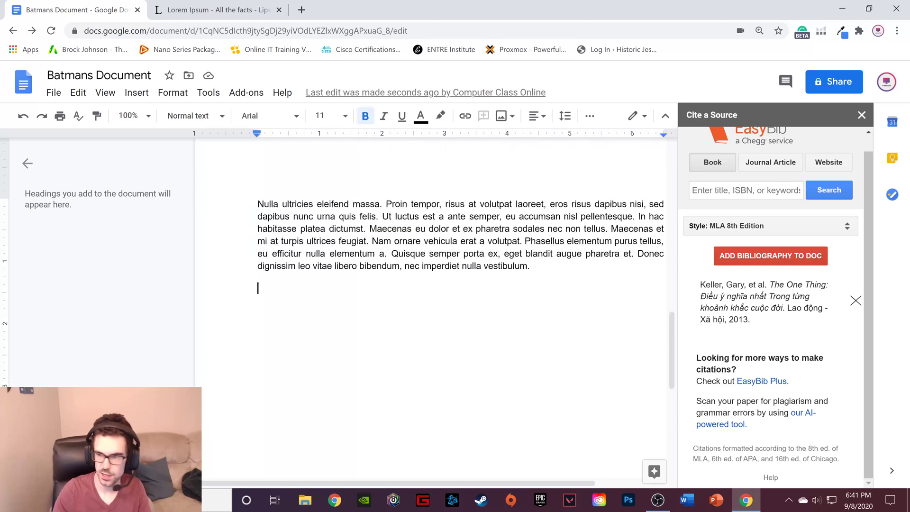
{"action": "left_click", "coordinate": [780, 260]}
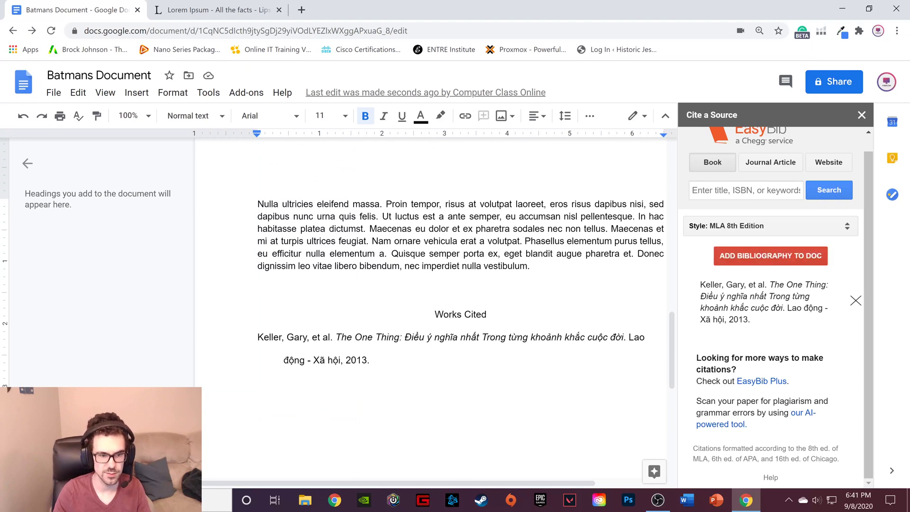
{"action": "left_click_drag", "start_coordinate": [258, 338], "coordinate": [375, 361]}
{"action": "left_click", "coordinate": [375, 362]}
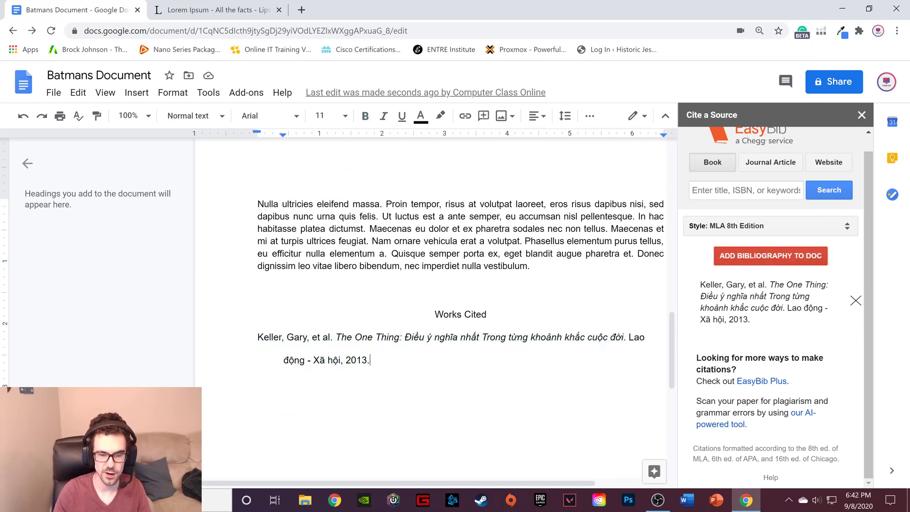
{"action": "left_click", "coordinate": [246, 92]}
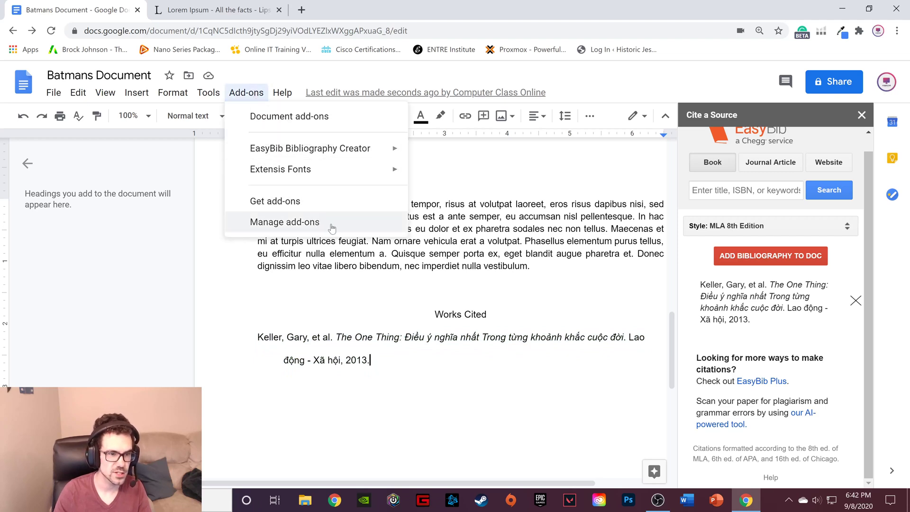
{"action": "left_click", "coordinate": [862, 116]}
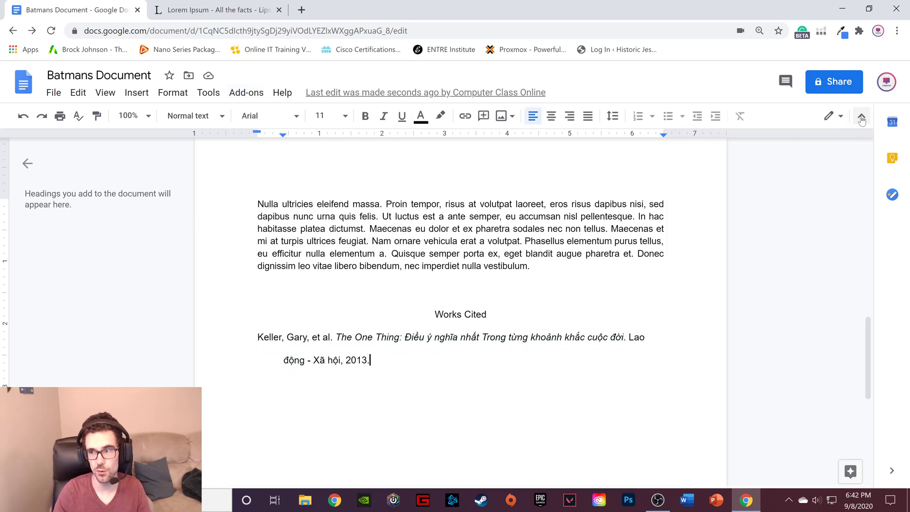
Step: Open Docs Help, look over its popular articles, and close it
{"action": "left_click", "coordinate": [263, 100]}
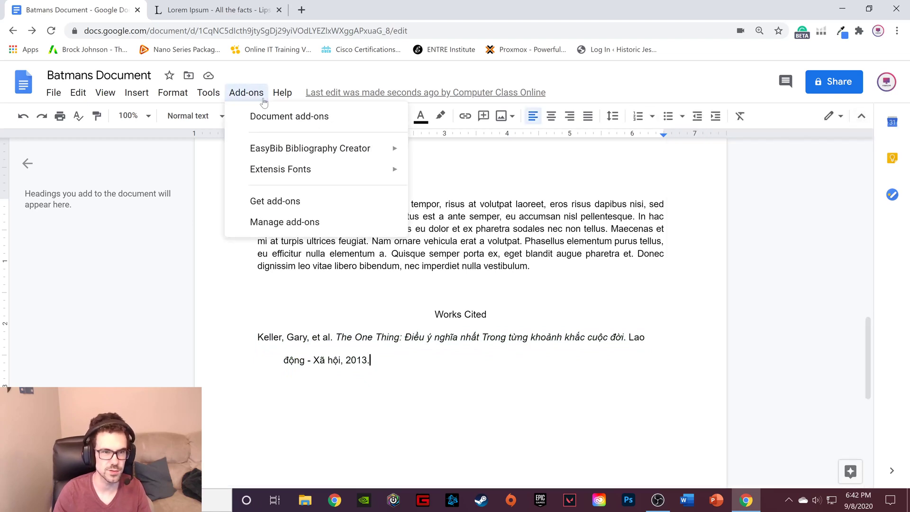
{"action": "mouse_move", "coordinate": [289, 100]}
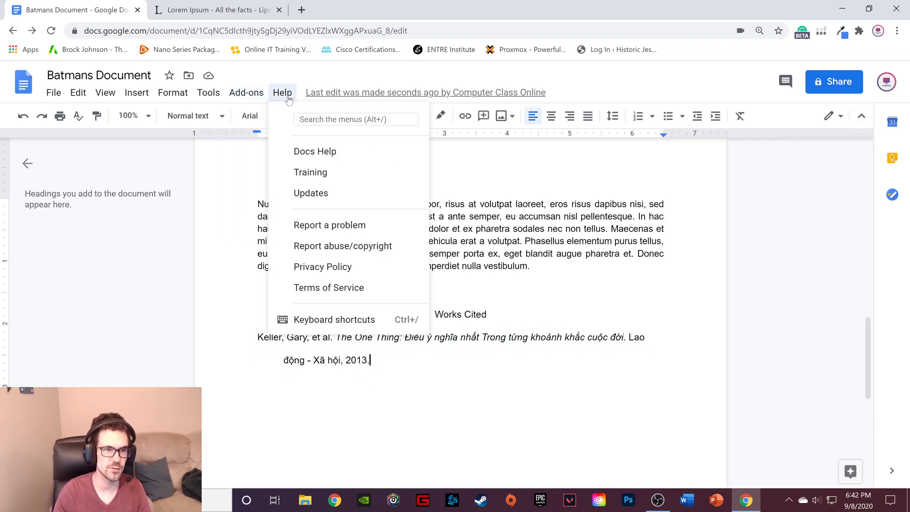
{"action": "left_click", "coordinate": [352, 155]}
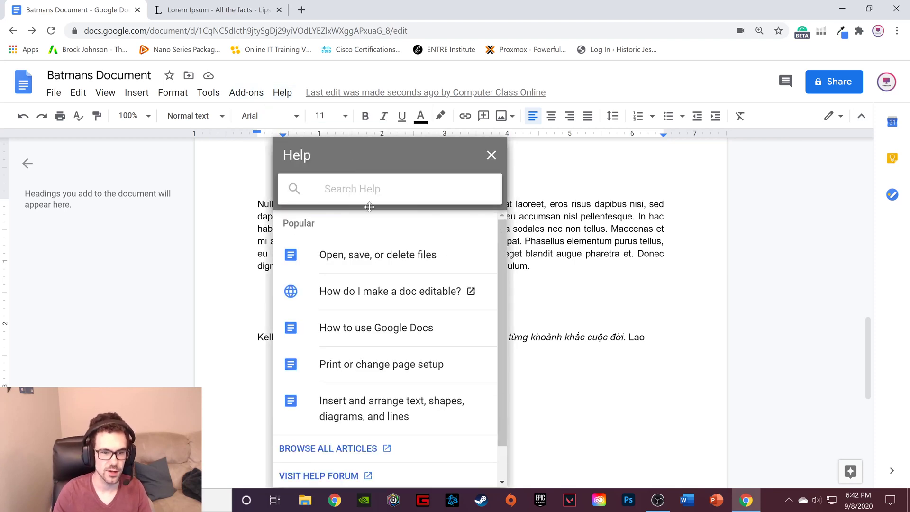
{"action": "scroll", "coordinate": [394, 313], "scroll_direction": "down", "scroll_amount": 1}
{"action": "scroll", "coordinate": [394, 362], "scroll_direction": "up", "scroll_amount": 1}
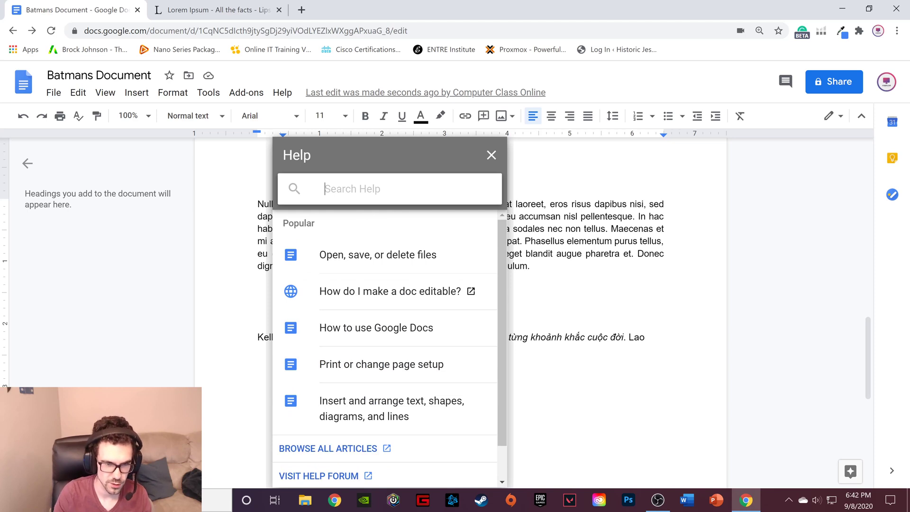
{"action": "left_click", "coordinate": [489, 157]}
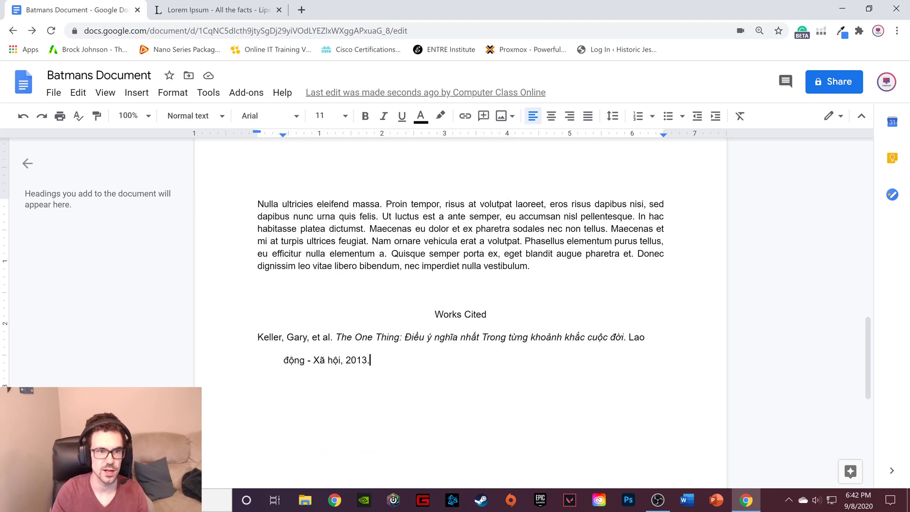
Step: Open and skim the Google Docs training page, and close both it and the Lorem Ipsum page
{"action": "left_click", "coordinate": [281, 94]}
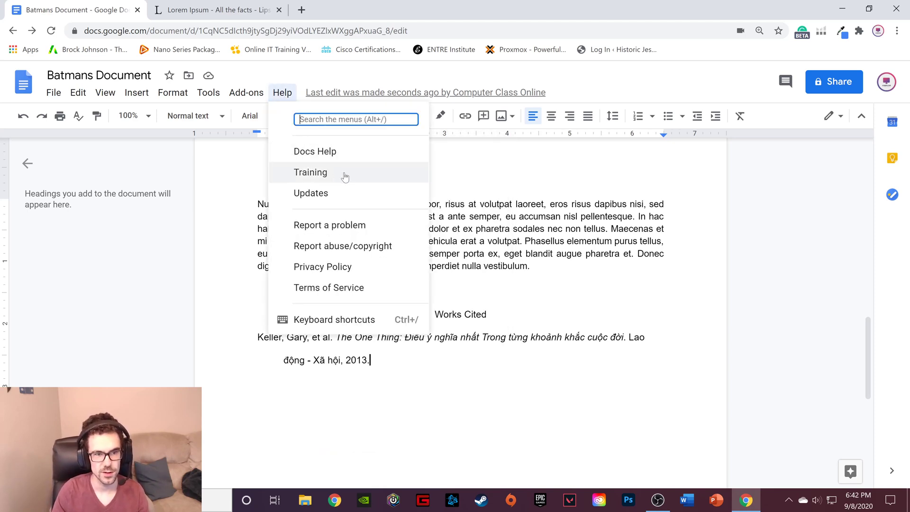
{"action": "left_click", "coordinate": [345, 176]}
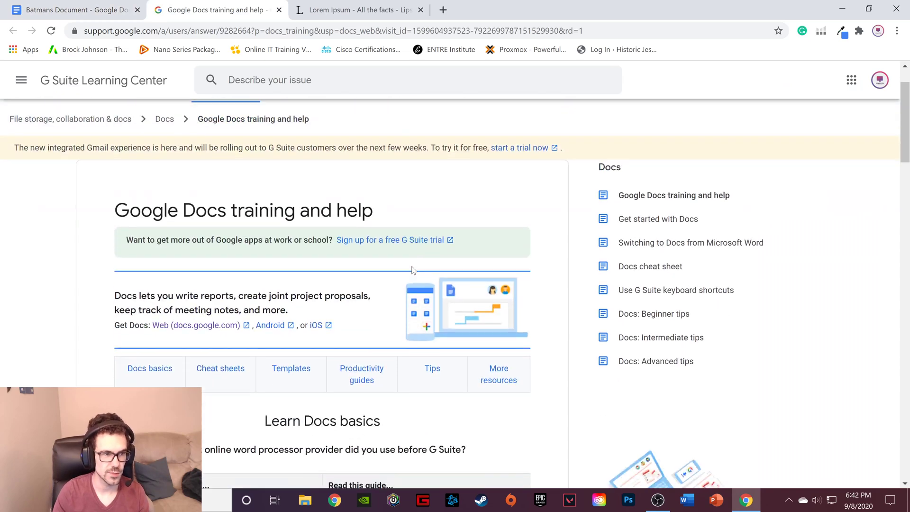
{"action": "scroll", "coordinate": [413, 271], "scroll_direction": "down", "scroll_amount": 10}
{"action": "scroll", "coordinate": [415, 268], "scroll_direction": "up", "scroll_amount": 4}
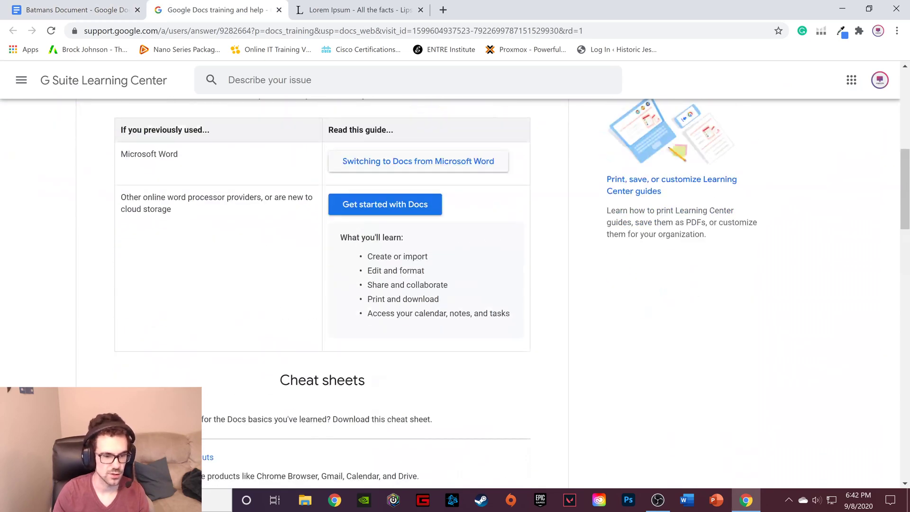
{"action": "scroll", "coordinate": [413, 284], "scroll_direction": "up", "scroll_amount": 8}
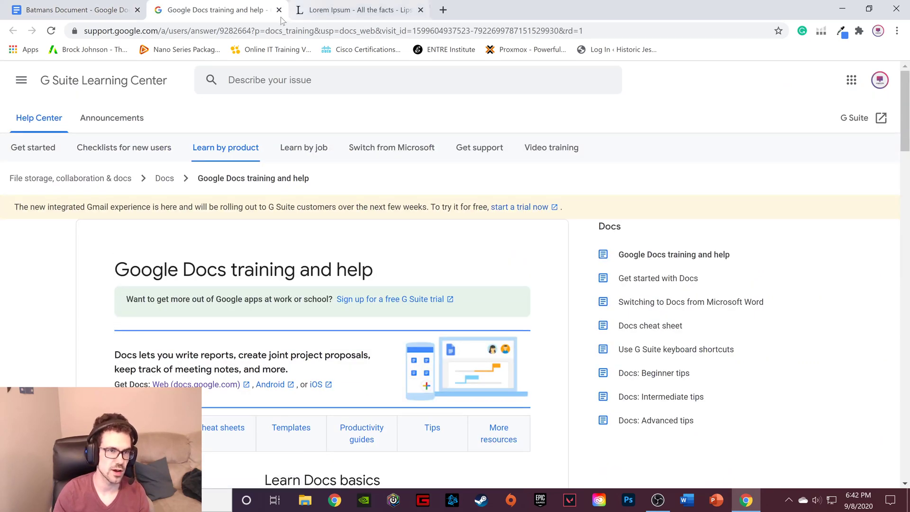
{"action": "left_click", "coordinate": [279, 9]}
{"action": "left_click", "coordinate": [279, 10]}
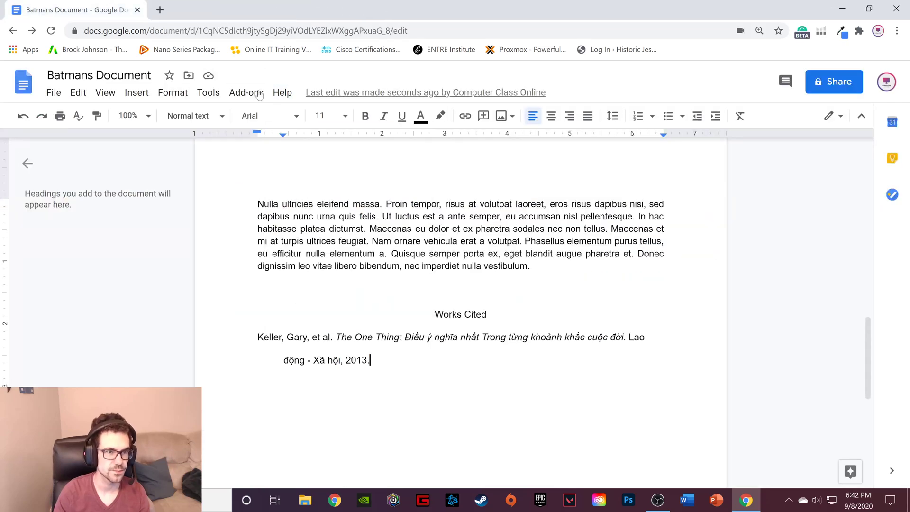
Step: Review the keyboard shortcuts list, including the Editing and Navigation sections, and close it
{"action": "left_click", "coordinate": [283, 92]}
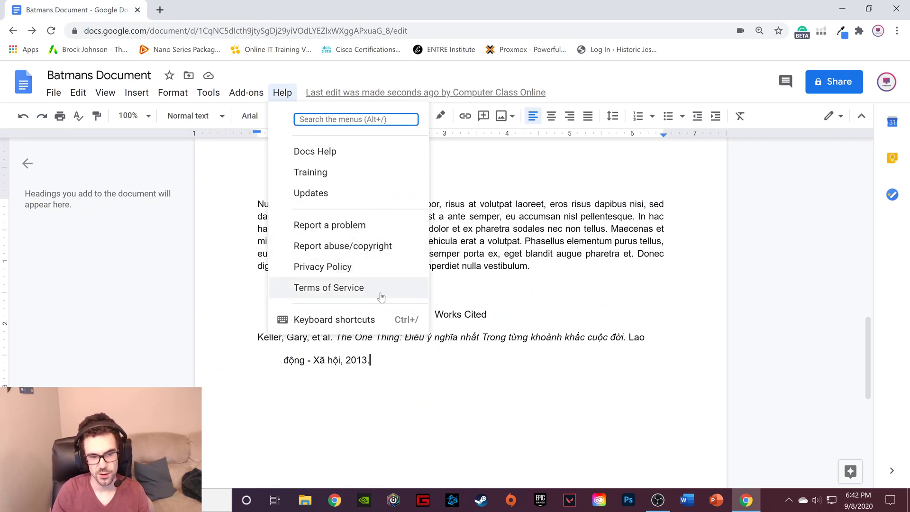
{"action": "left_click", "coordinate": [378, 324]}
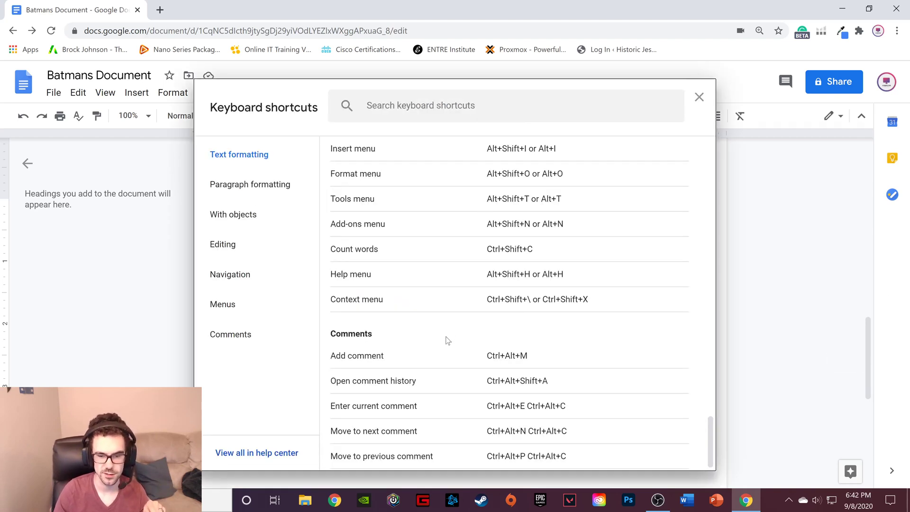
{"action": "scroll", "coordinate": [446, 334], "scroll_direction": "up", "scroll_amount": 15}
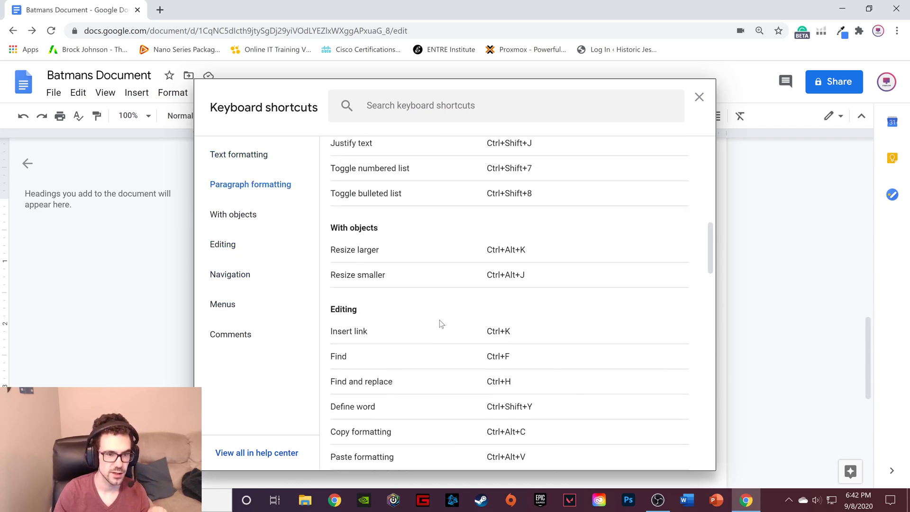
{"action": "scroll", "coordinate": [439, 324], "scroll_direction": "up", "scroll_amount": 3}
{"action": "scroll", "coordinate": [416, 249], "scroll_direction": "down", "scroll_amount": 5}
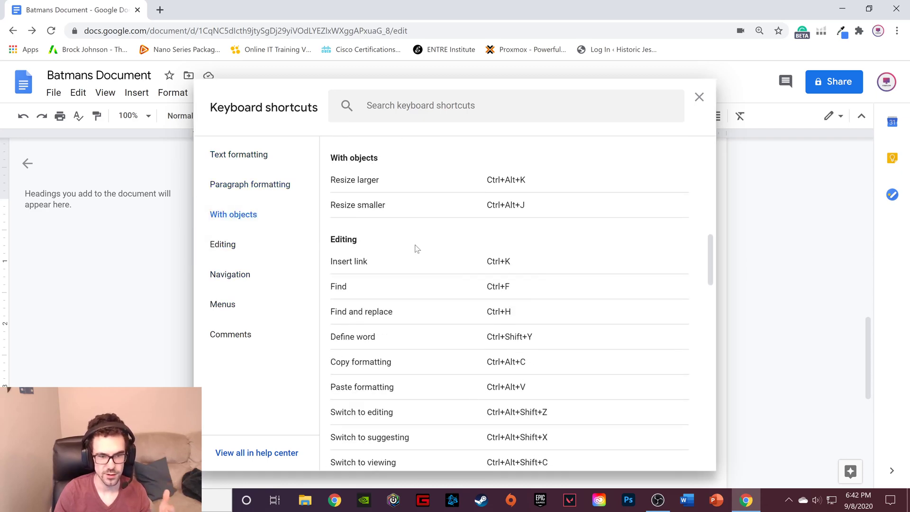
{"action": "scroll", "coordinate": [417, 249], "scroll_direction": "down", "scroll_amount": 5}
{"action": "left_click", "coordinate": [220, 243]}
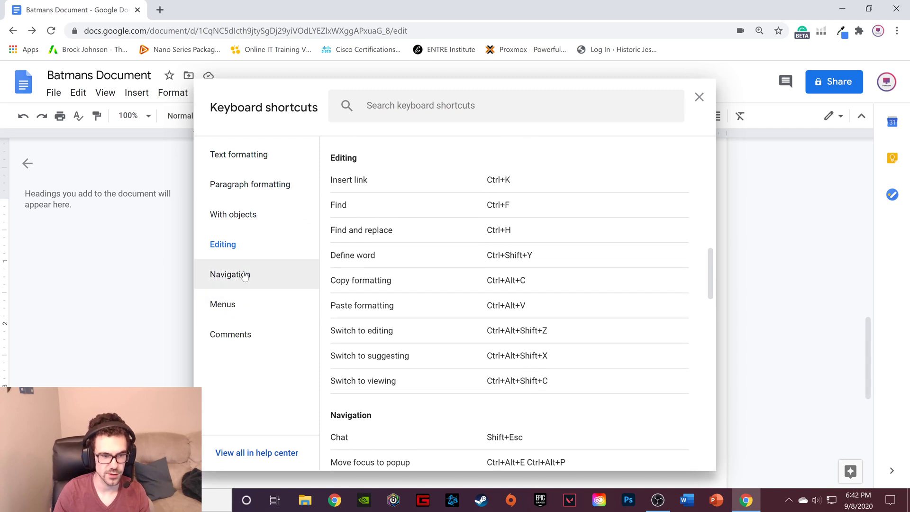
{"action": "left_click", "coordinate": [245, 275]}
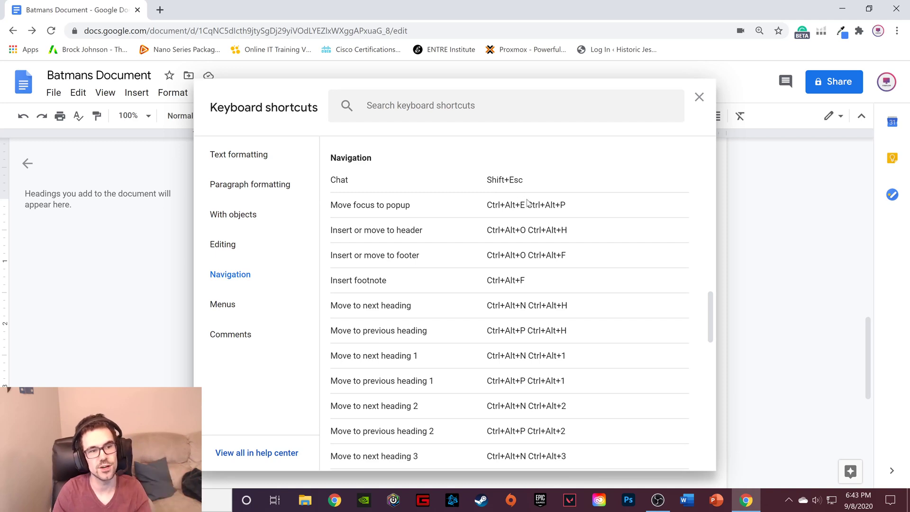
{"action": "left_click", "coordinate": [699, 98]}
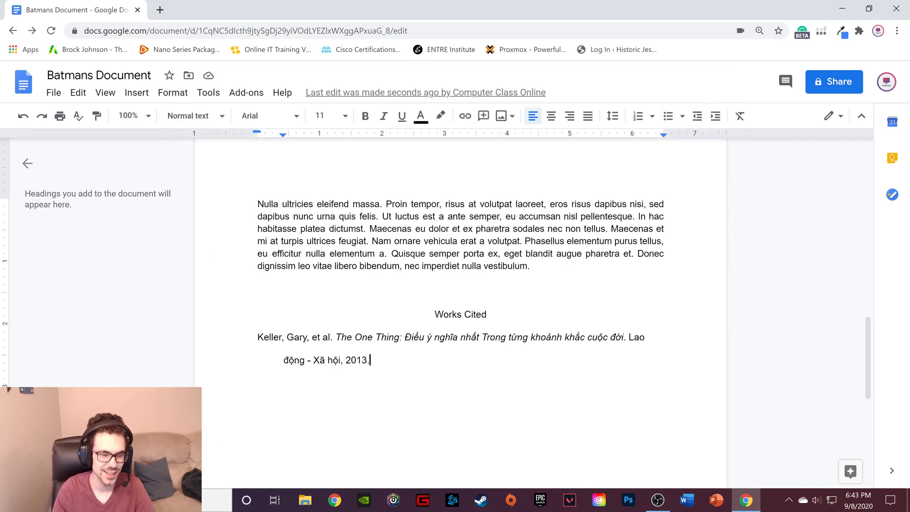
Step: Select the citation, the Works Cited heading and the empty line above it
{"action": "key", "text": "shift+Up"}
{"action": "key", "text": "shift+Up"}
{"action": "key", "text": "shift+Up"}
{"action": "key", "text": "shift+Up"}
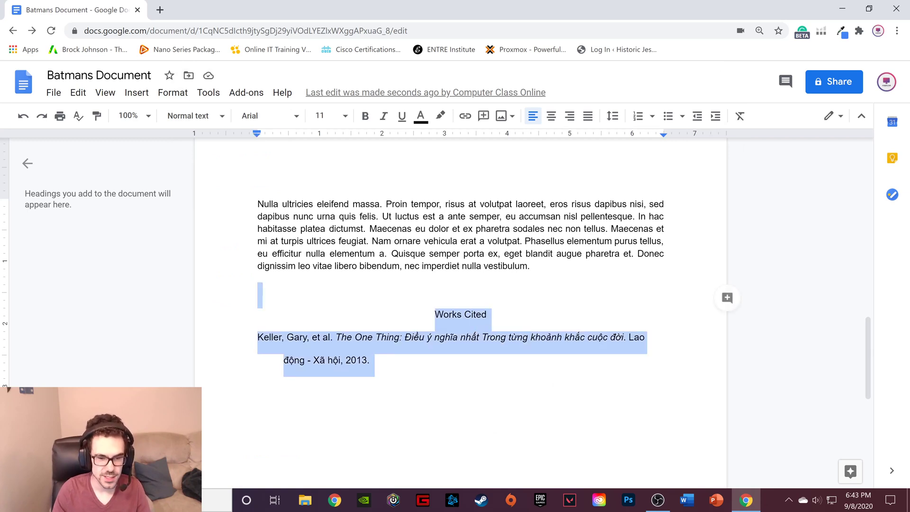